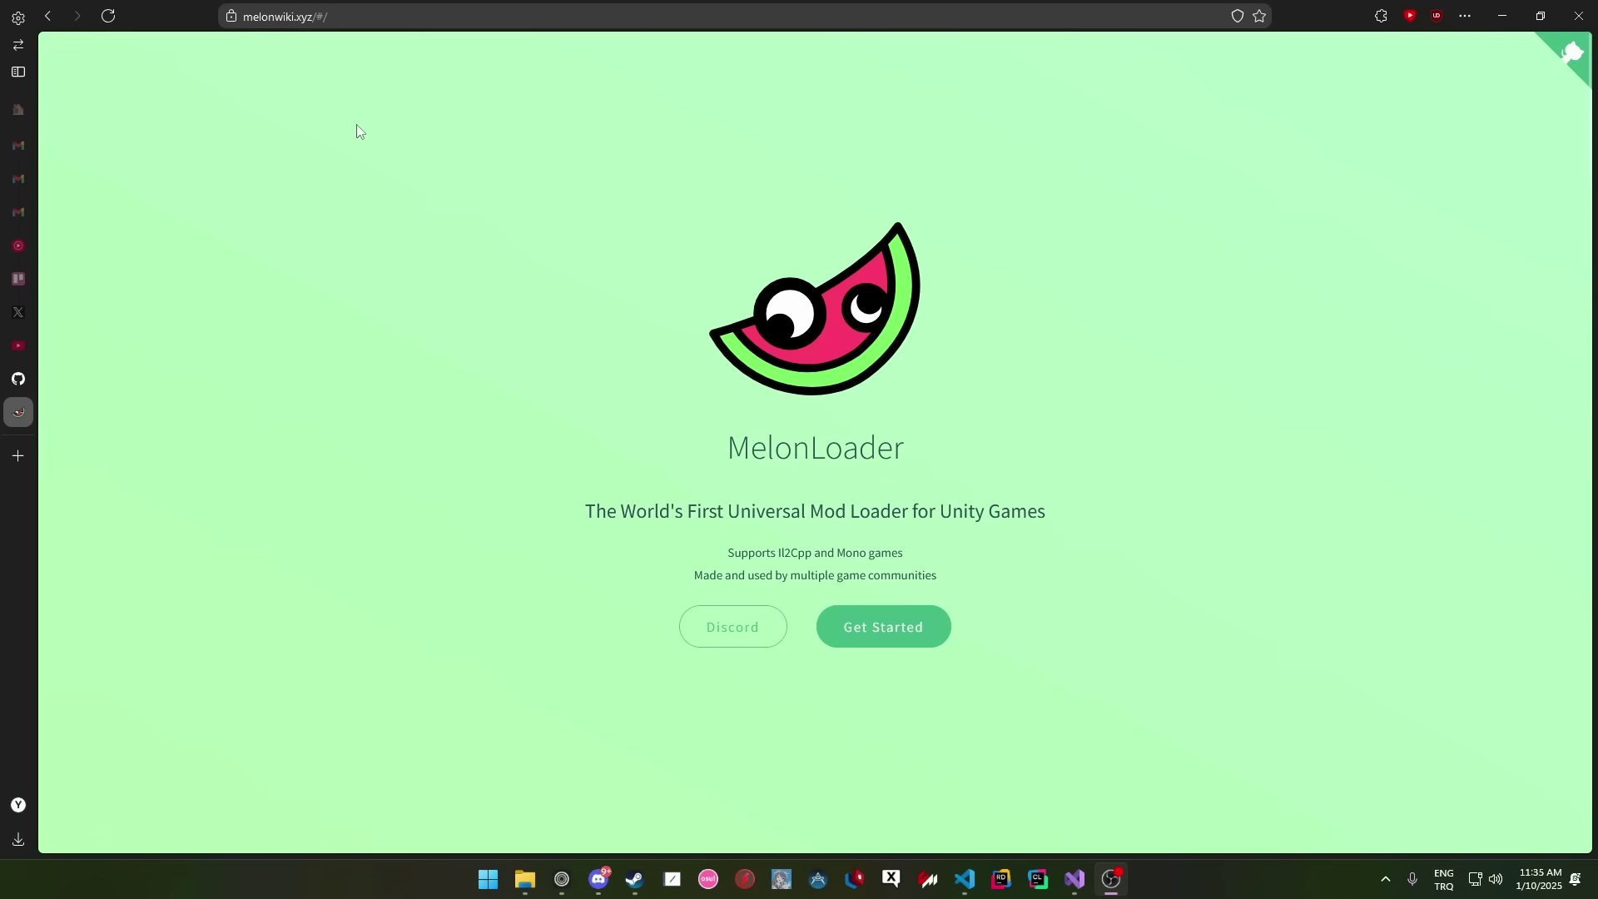
- Download the latest MelonLoader installer for Windows from the wiki's Automated Installation section and save the file
scroll(358, 131, "down", 3)
scroll(357, 124, "down", 6)
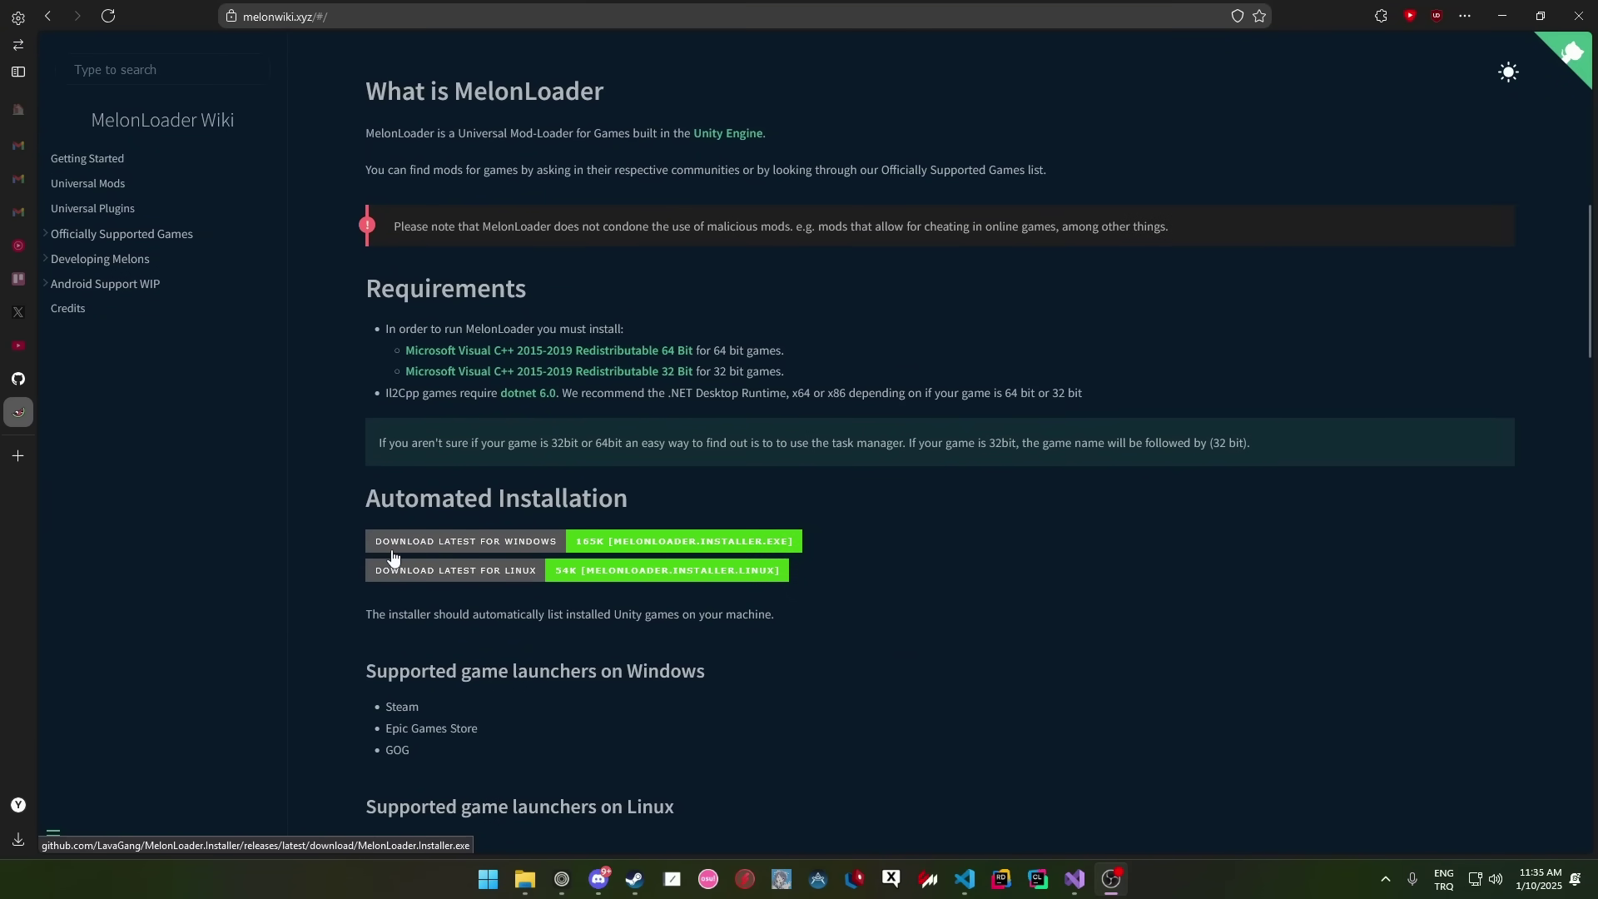
left_click(562, 554)
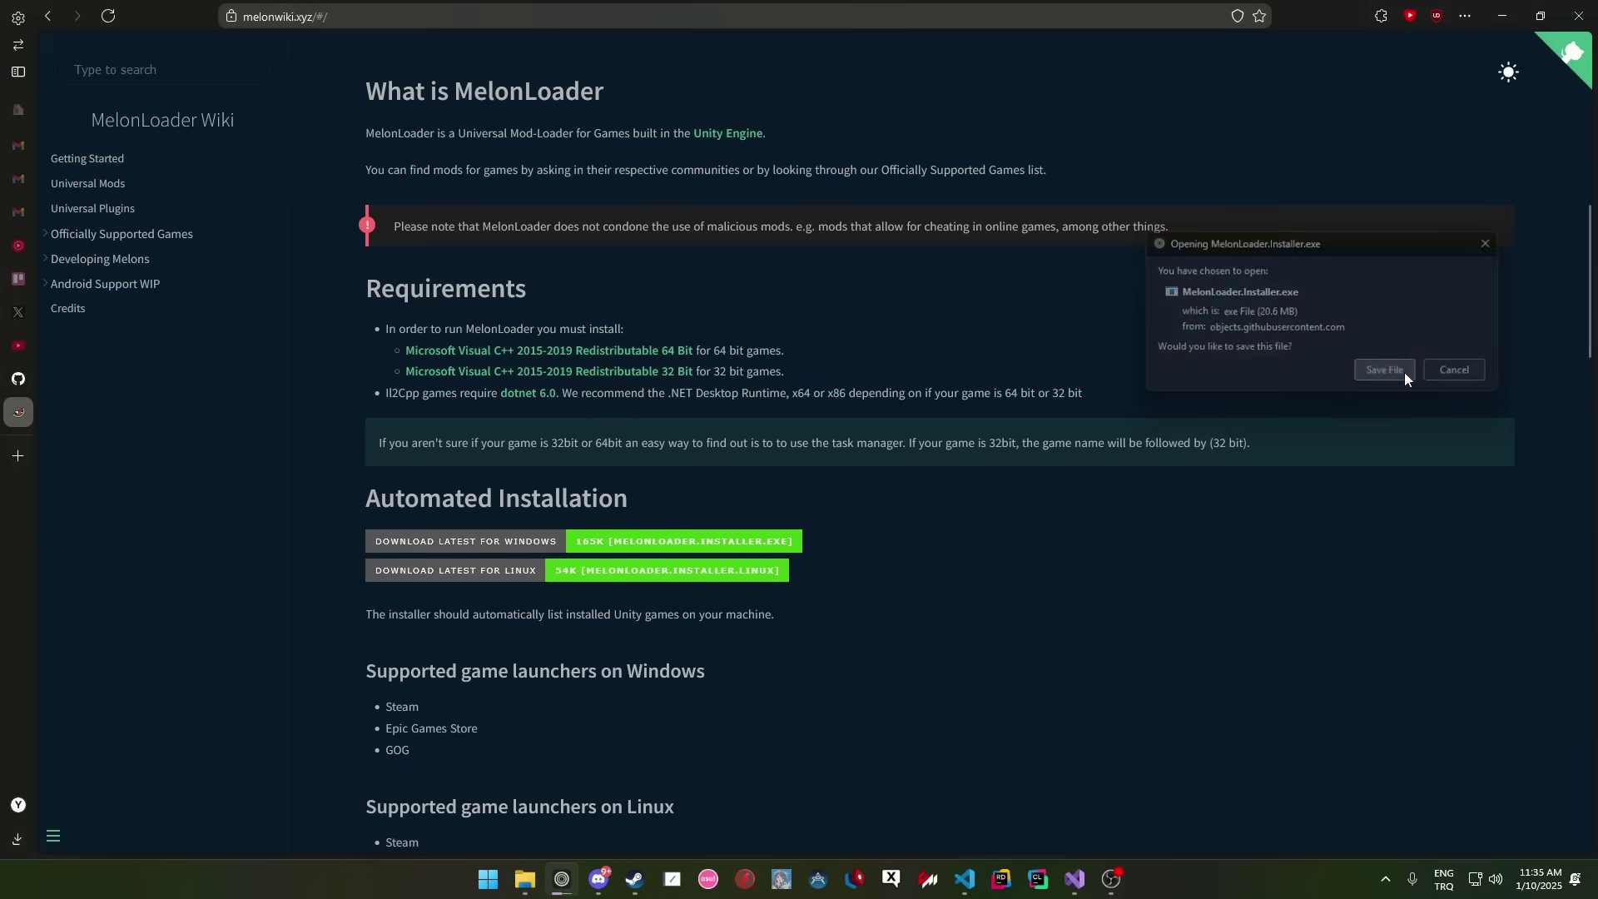
left_click(1405, 373)
left_click(18, 839)
left_click(97, 764)
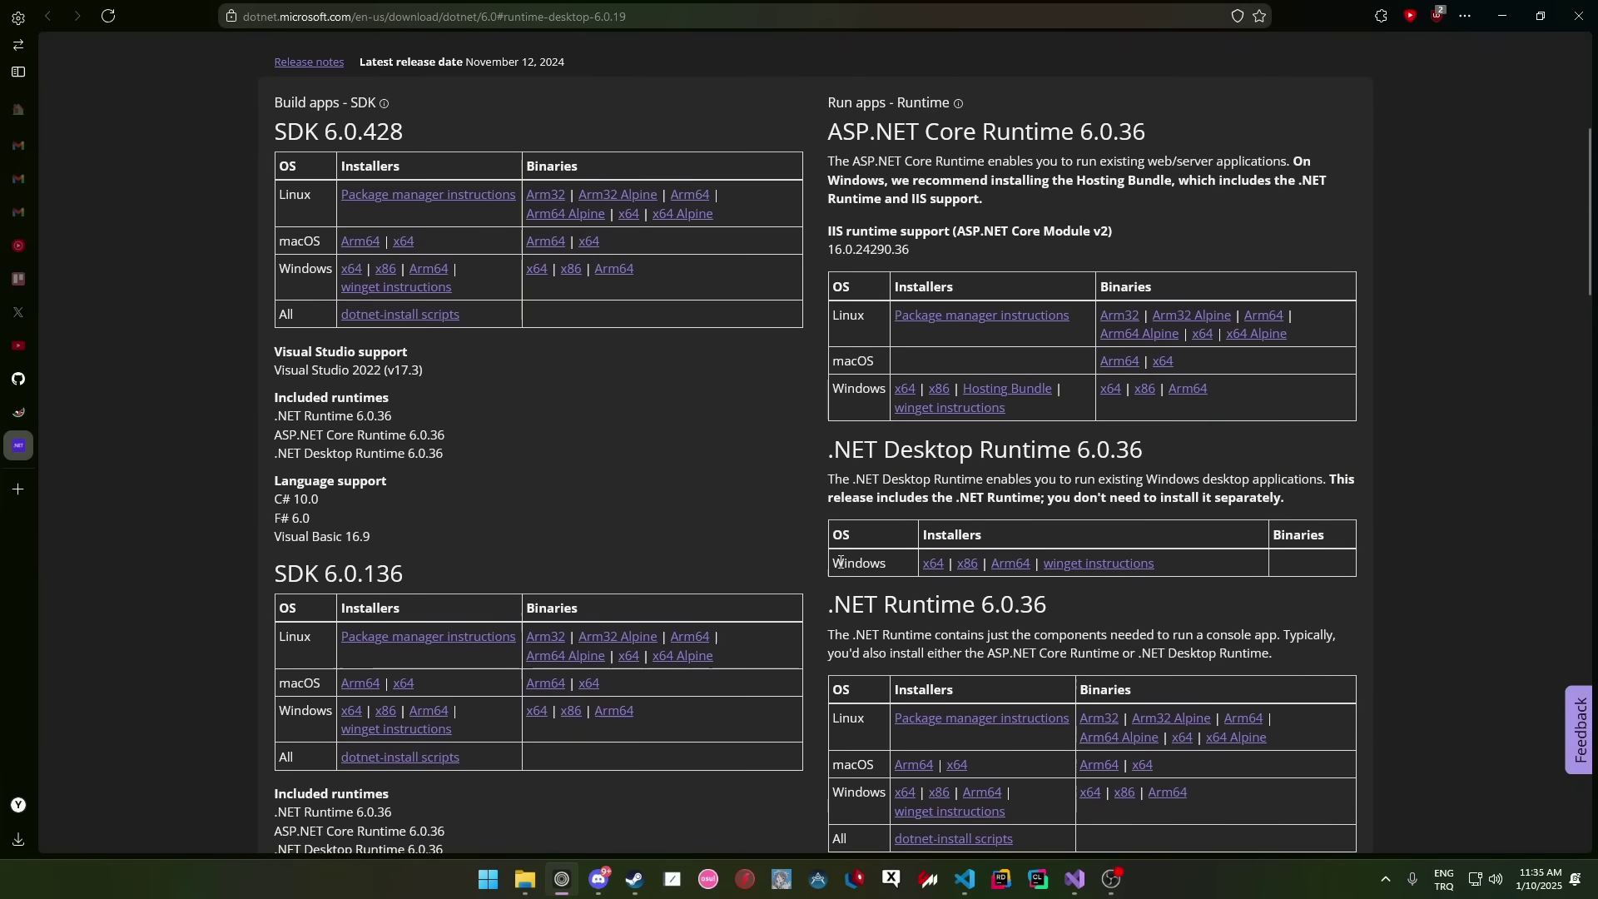
- Request the Windows x64 installer of .NET Desktop Runtime 6.0.36 and cancel saving it
left_click_drag(852, 450, 1117, 451)
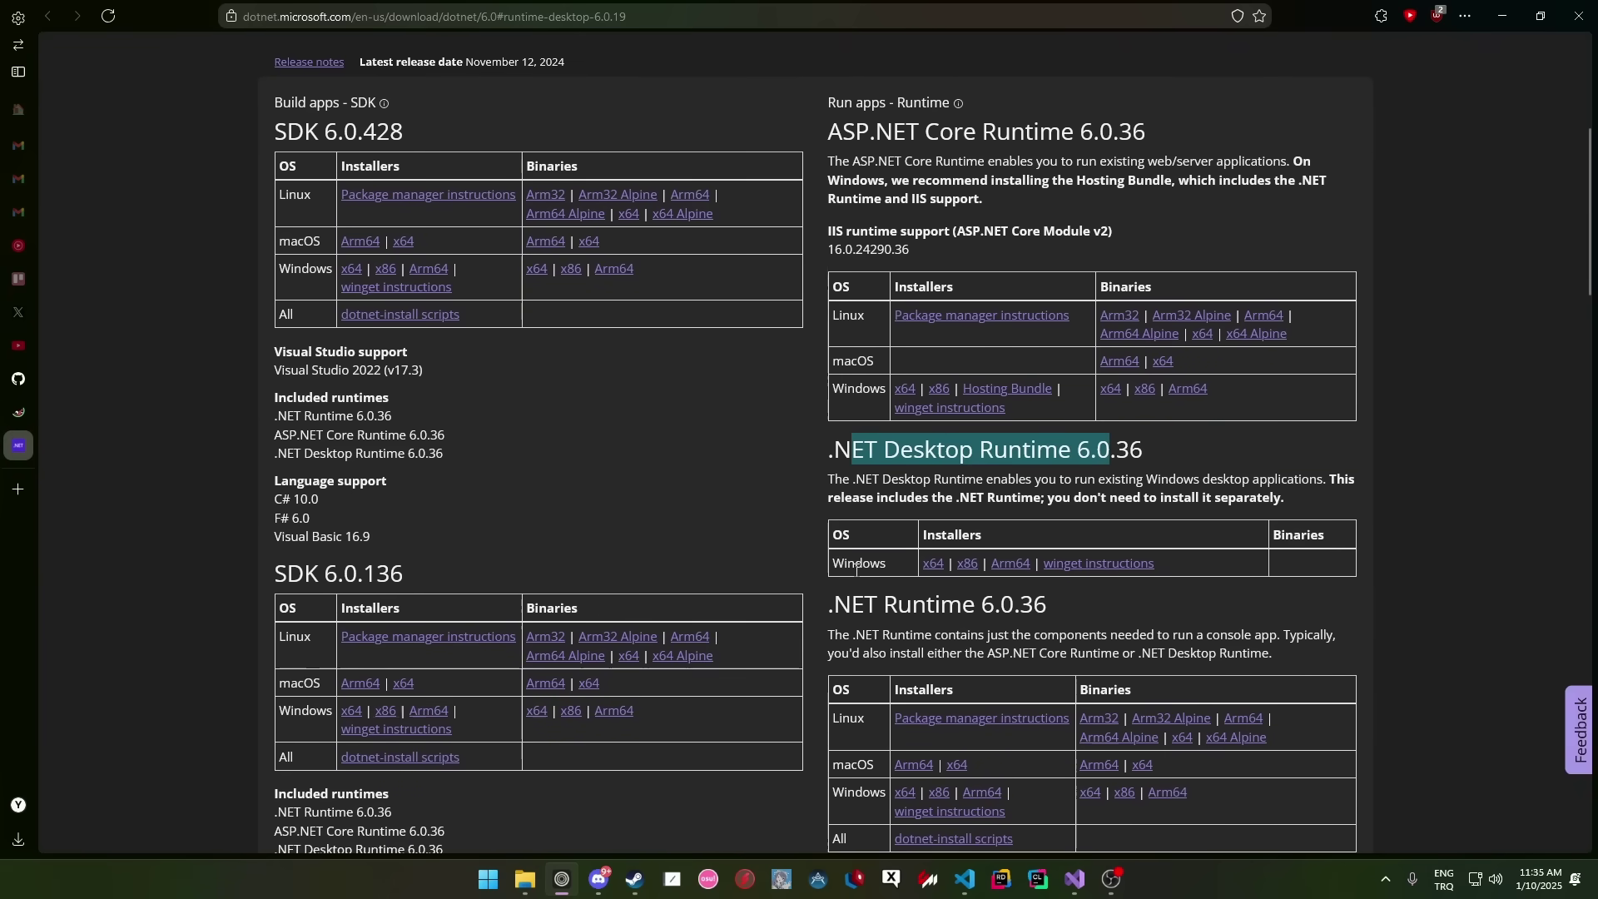
left_click_drag(844, 564, 878, 564)
left_click(933, 565)
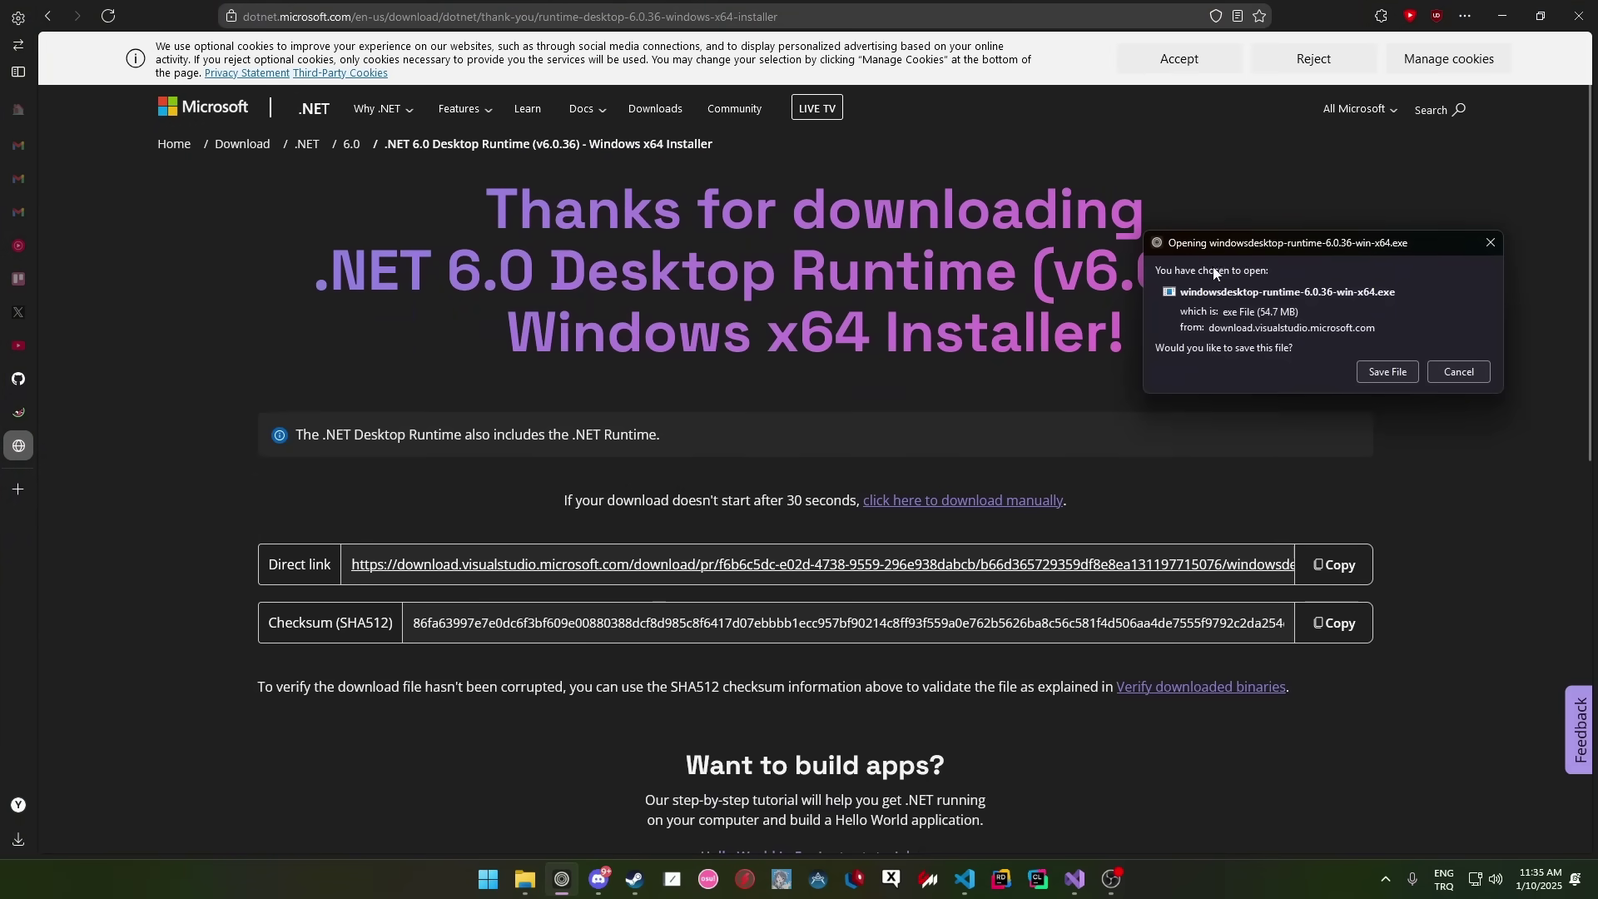
left_click(1458, 371)
- Run the downloaded MelonLoader.Installer(5).exe and allow it past the security warning
left_click(20, 839)
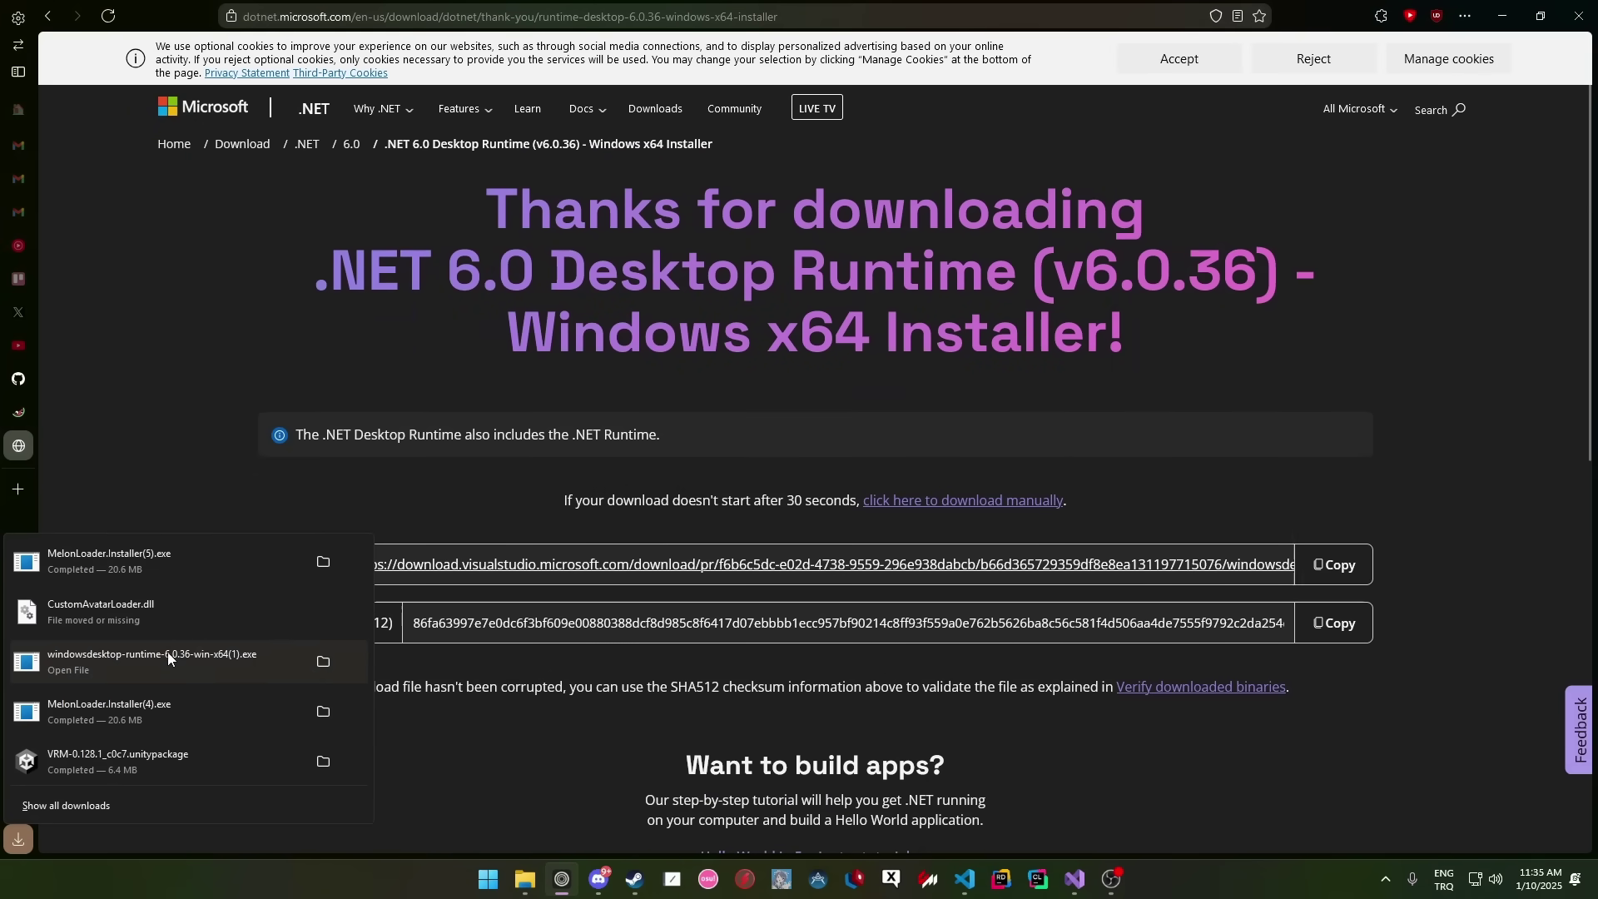
left_click(190, 570)
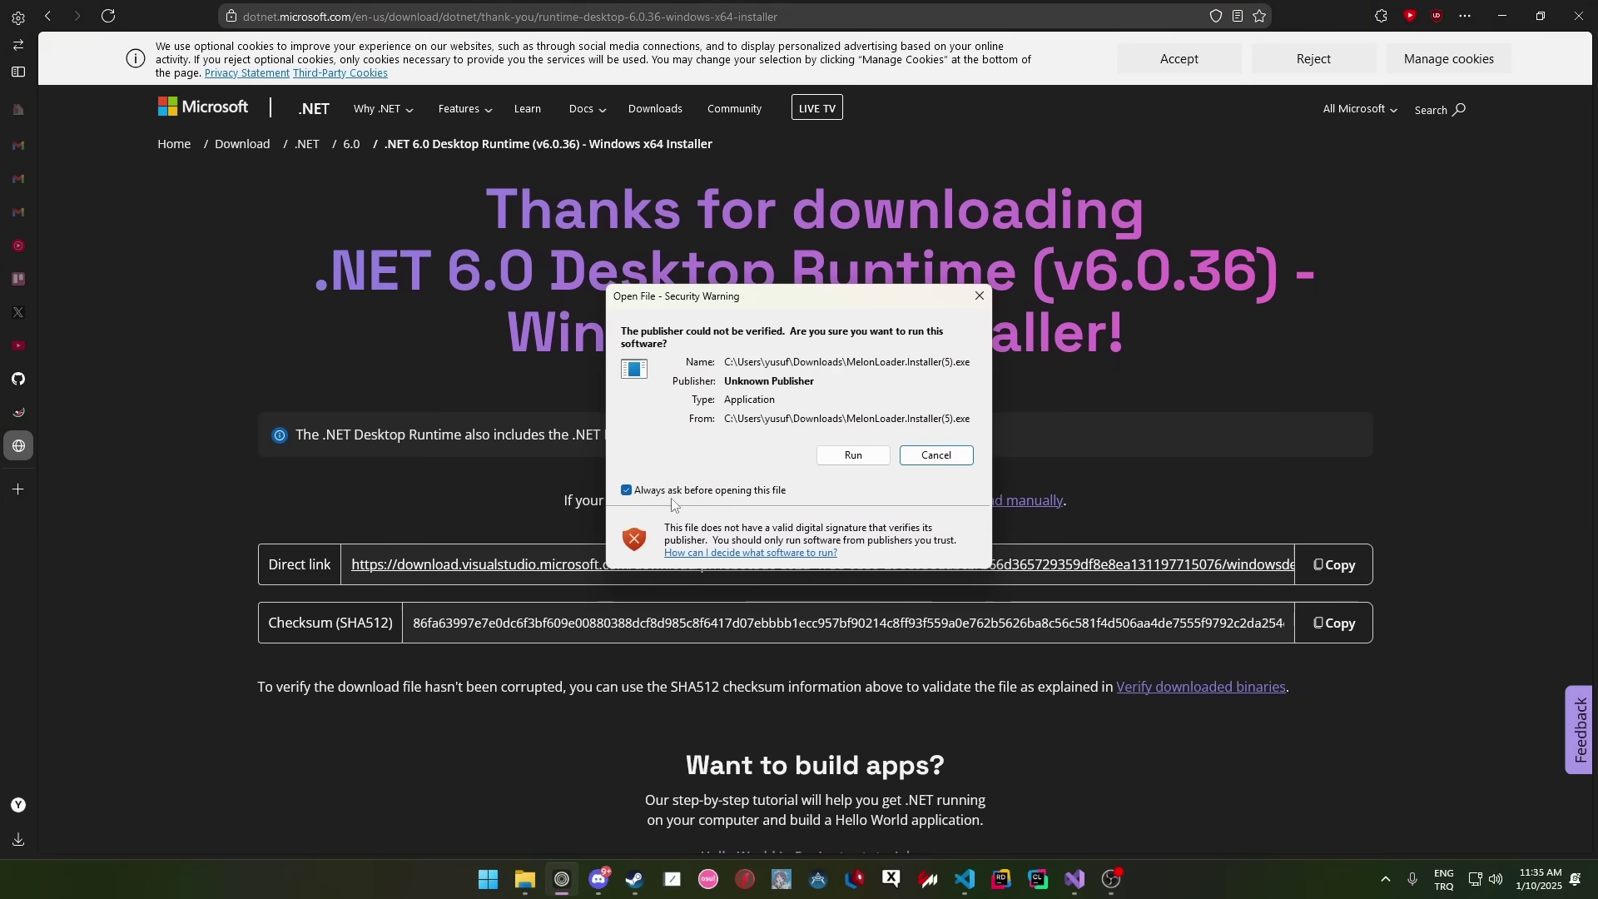
left_click(851, 461)
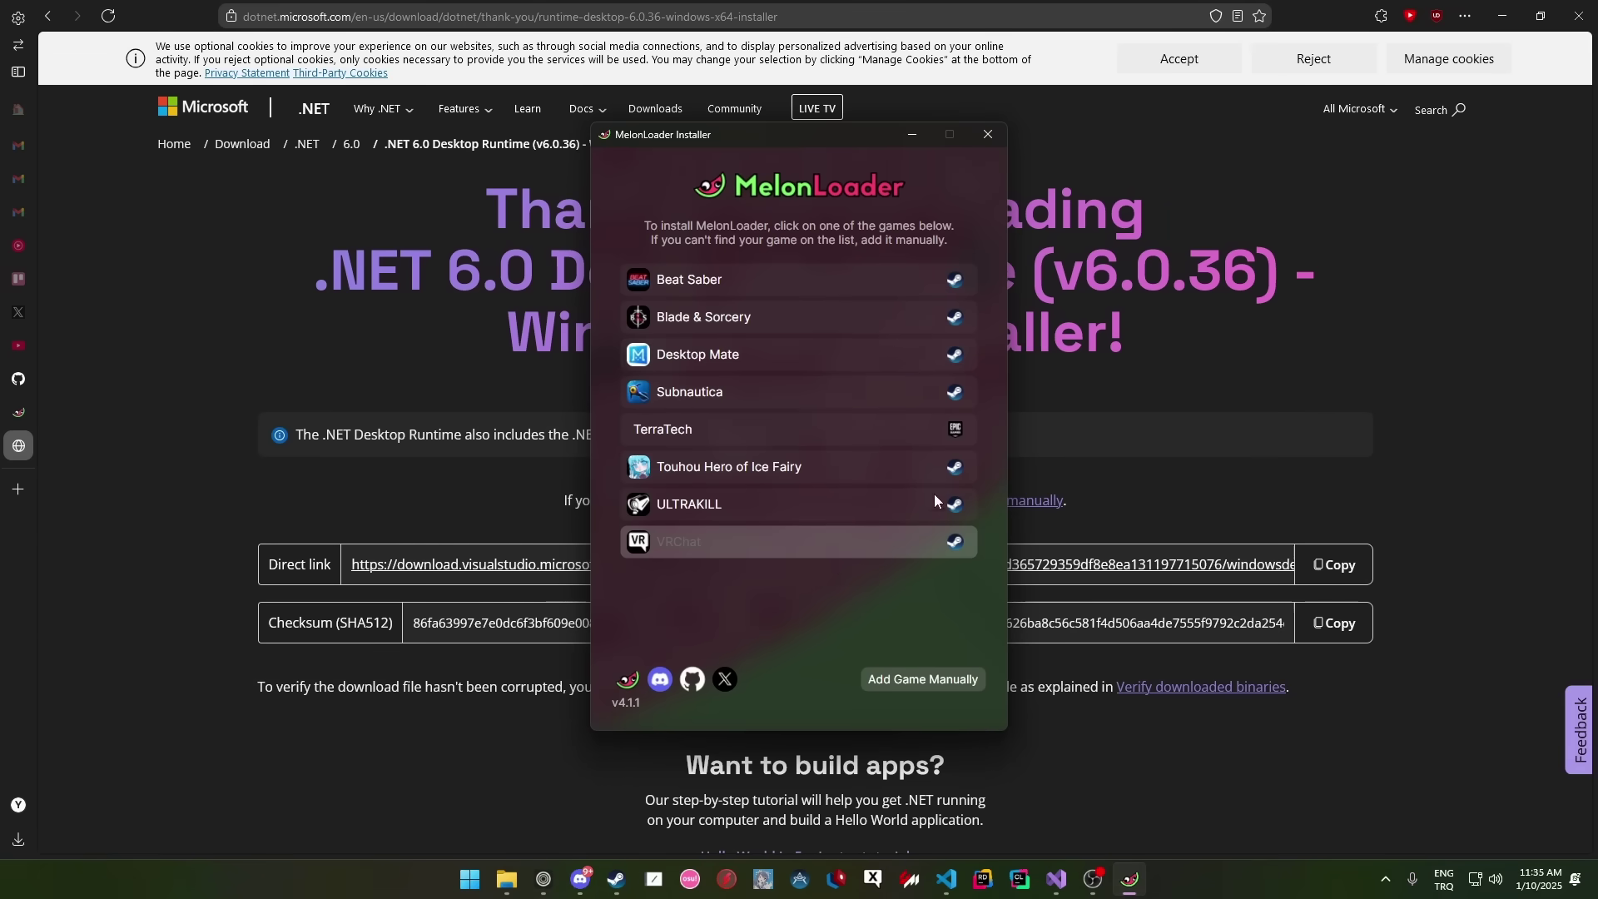
- Browse to DesktopMate.exe through the manual game selection and open the Desktop Mate entry in the installer's game list
left_click(904, 687)
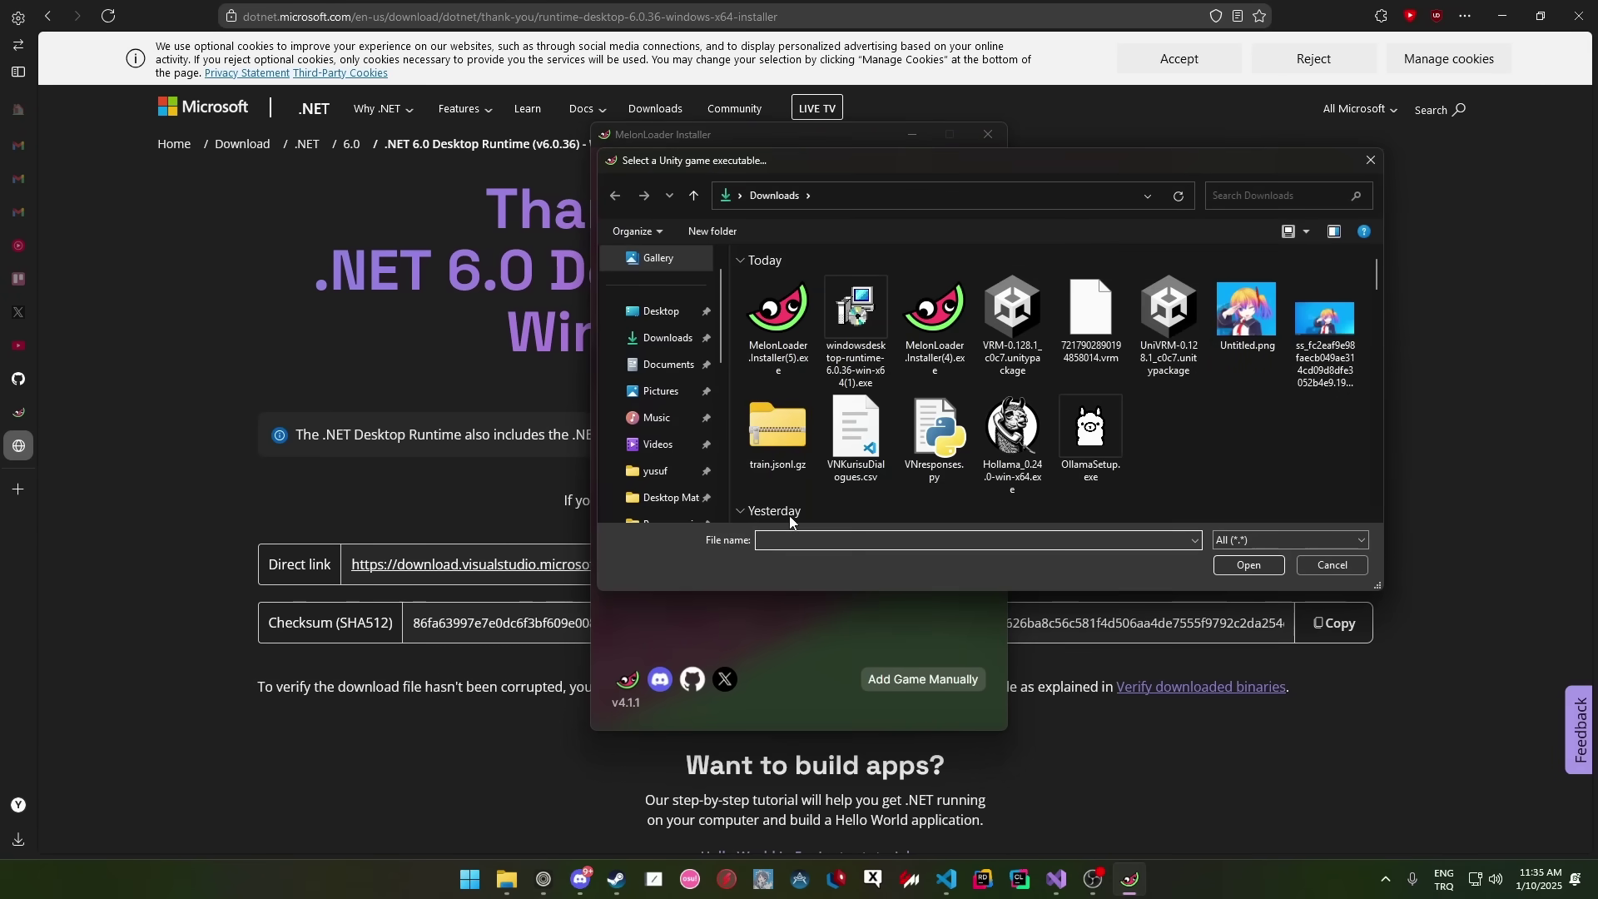
scroll(675, 442, "down", 1)
left_click(666, 471)
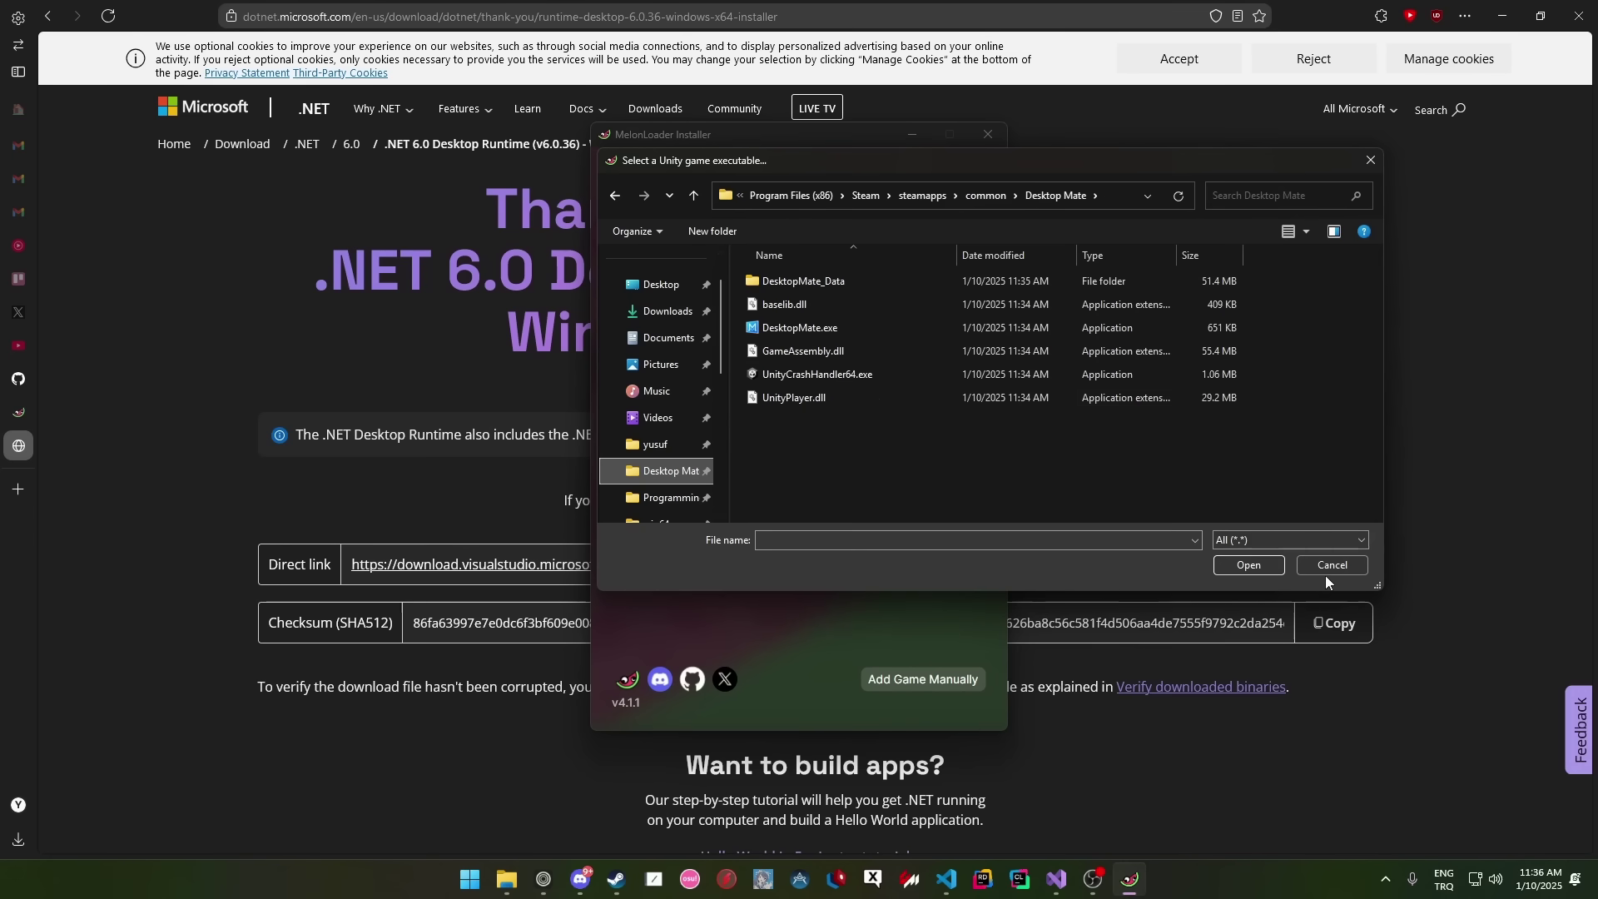
double_click(800, 327)
left_click(737, 355)
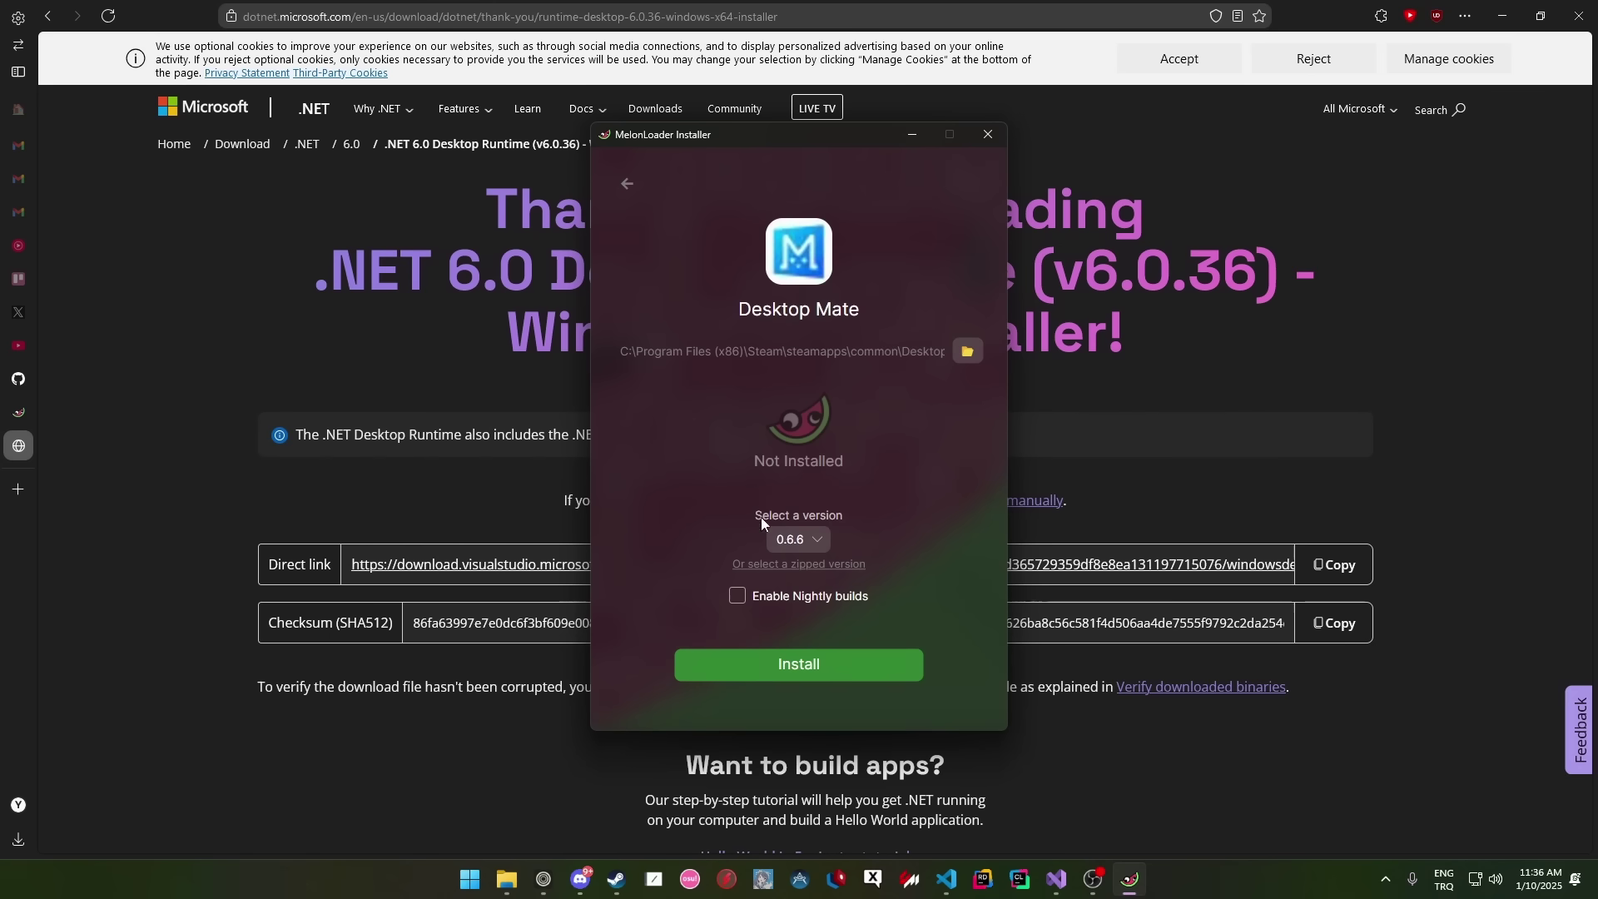
- Install MelonLoader 0.6.6 for Desktop Mate and close the installer
left_click(856, 663)
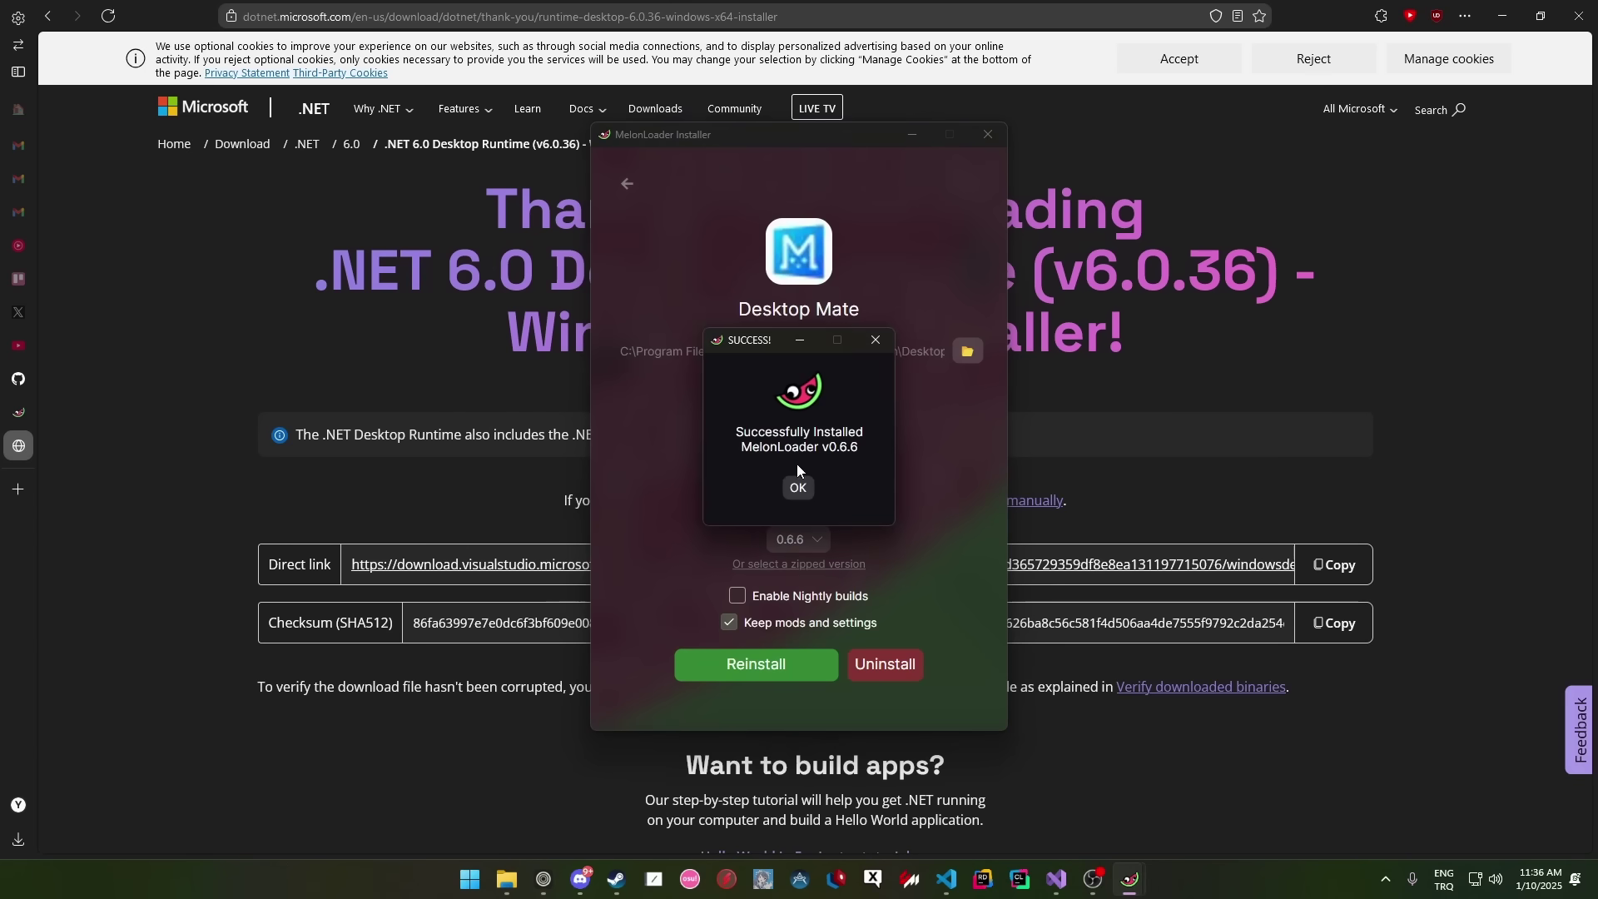
left_click(798, 489)
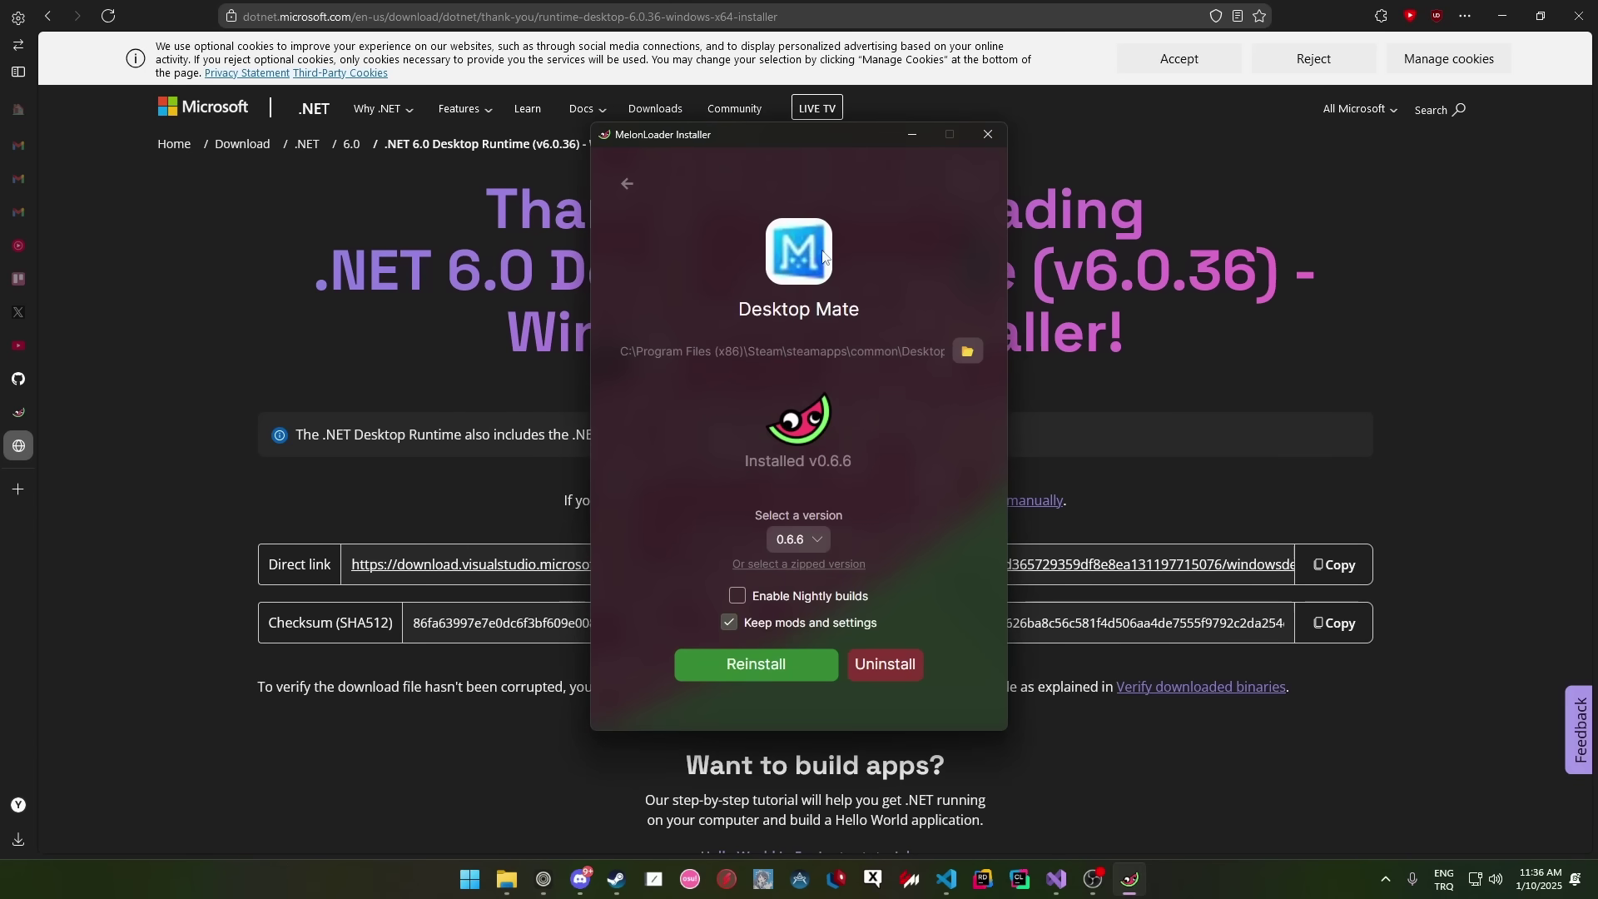
left_click(989, 135)
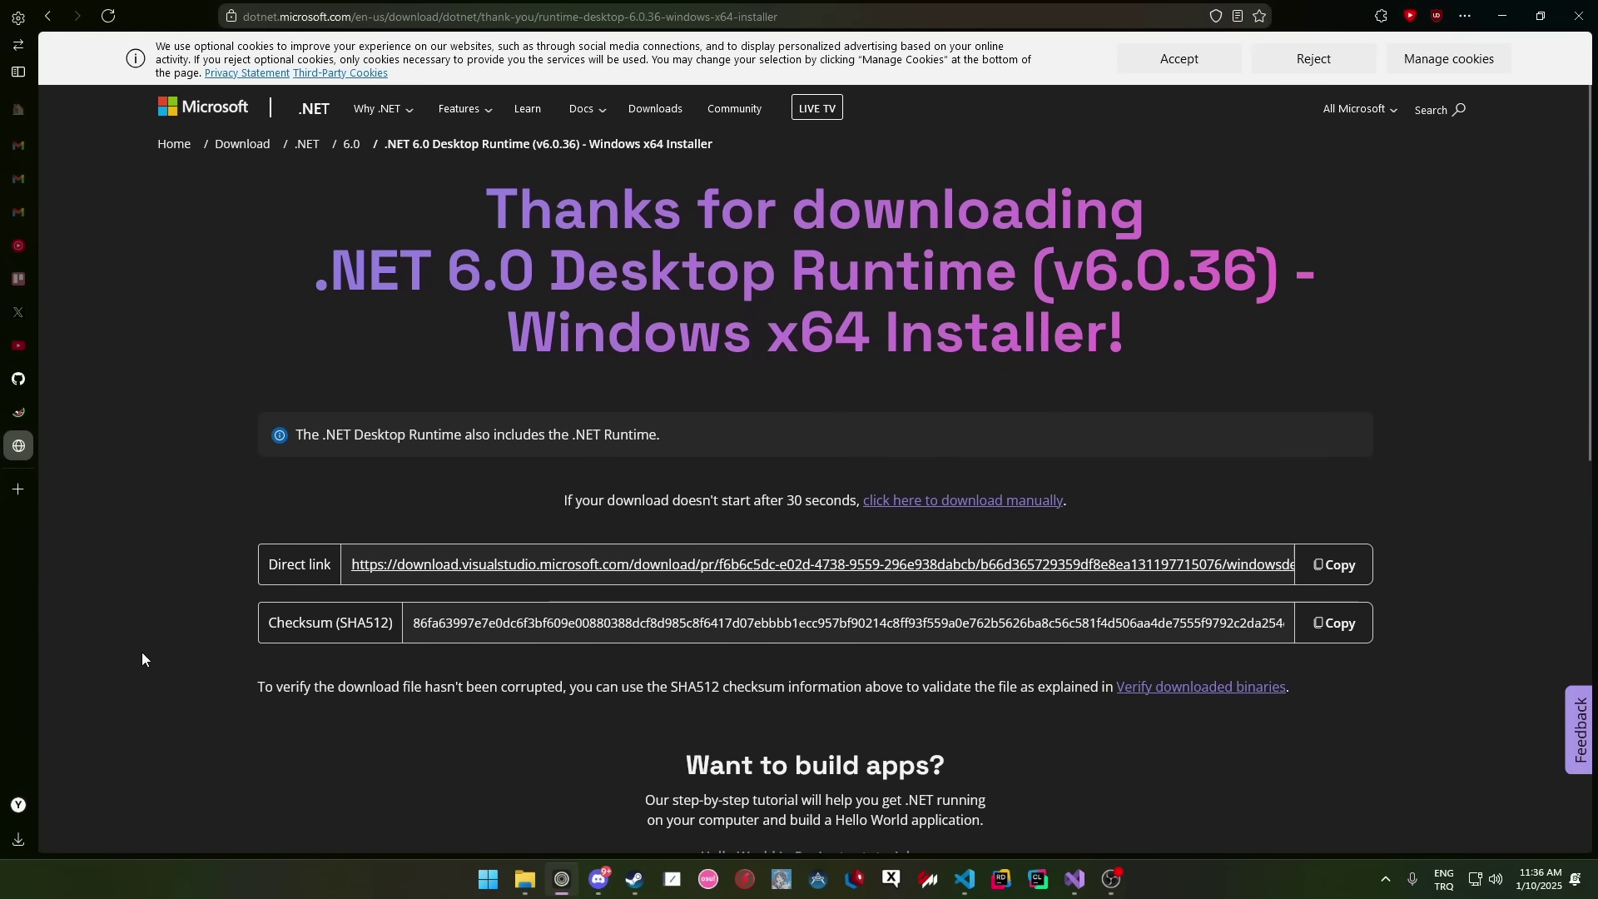
- Examine the releases of the desktopmate-custom-avatar-loader repository on GitHub and return to the repository's main page
left_click(20, 385)
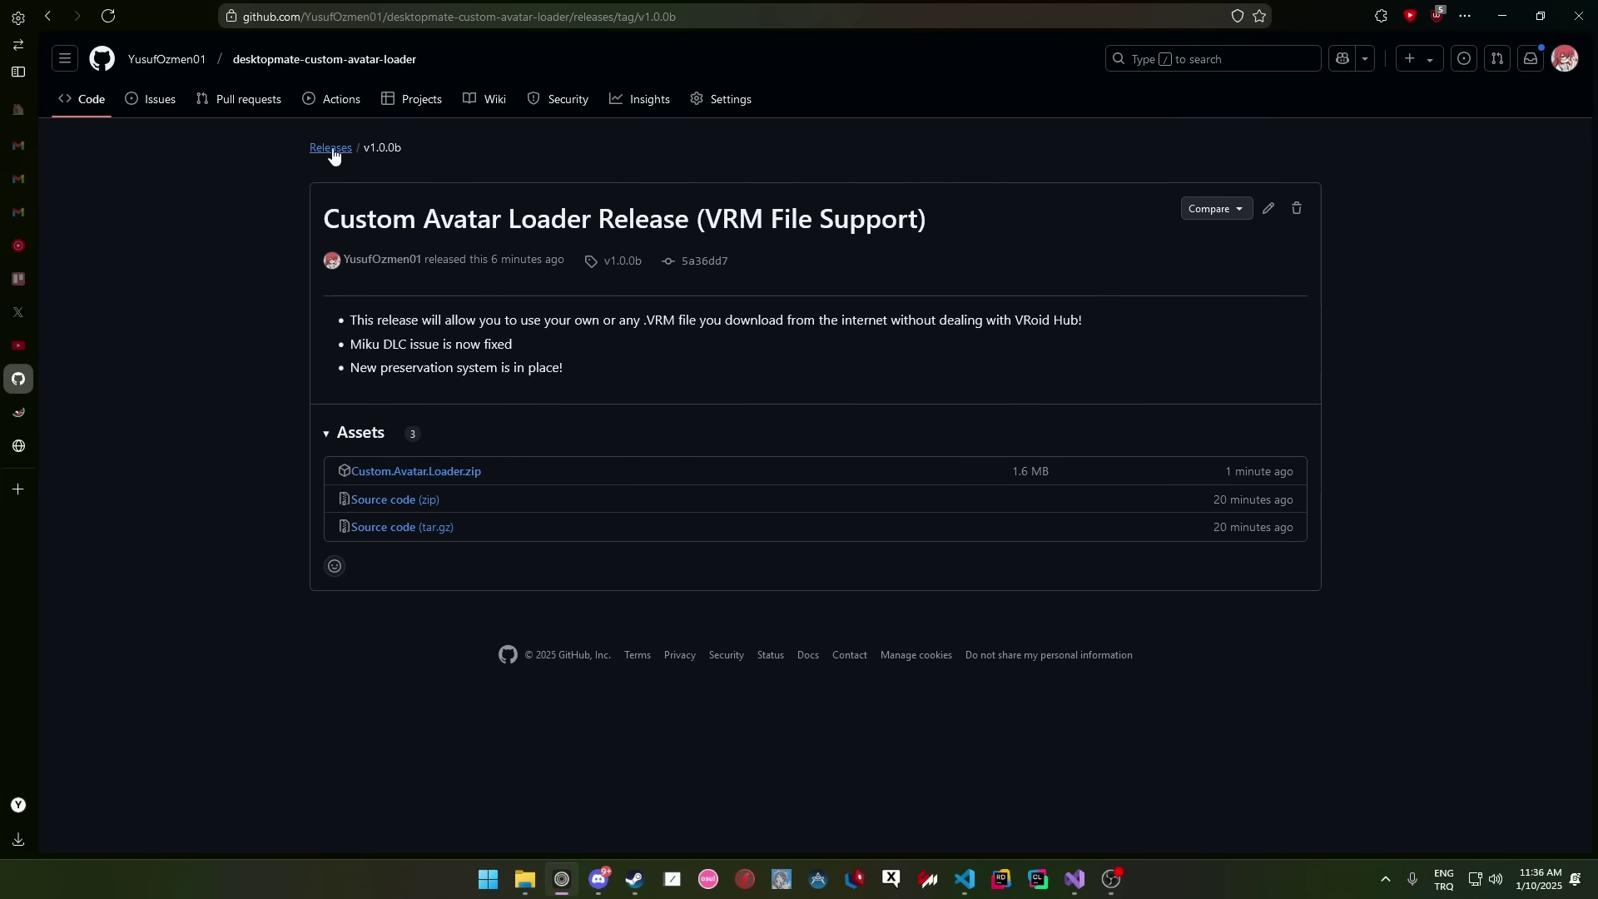
left_click(333, 59)
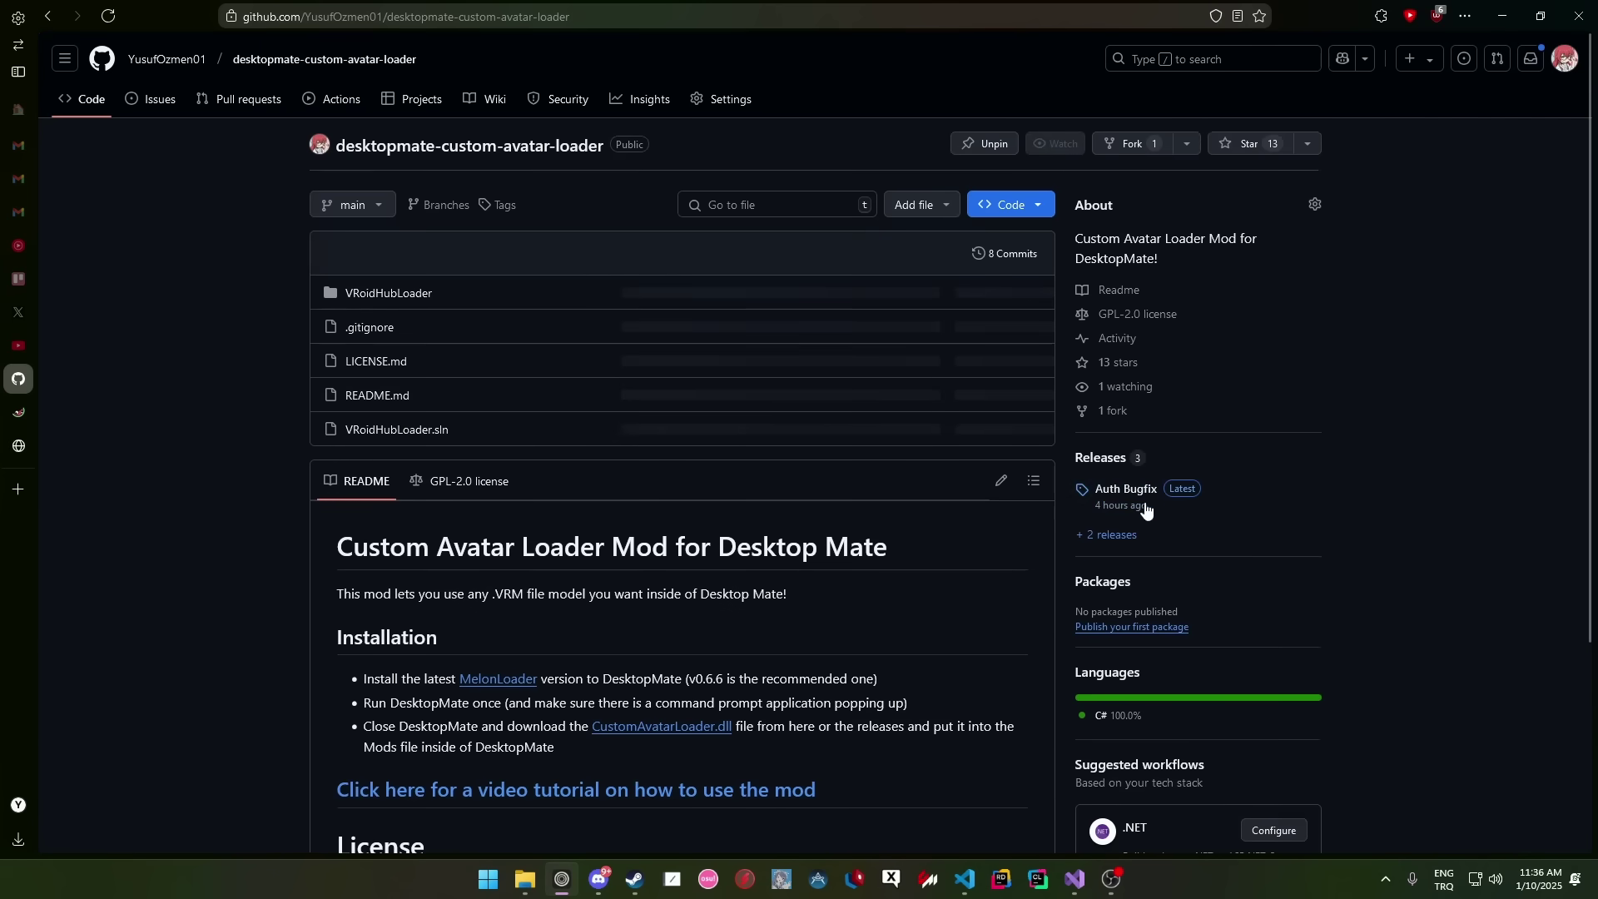
left_click(1119, 462)
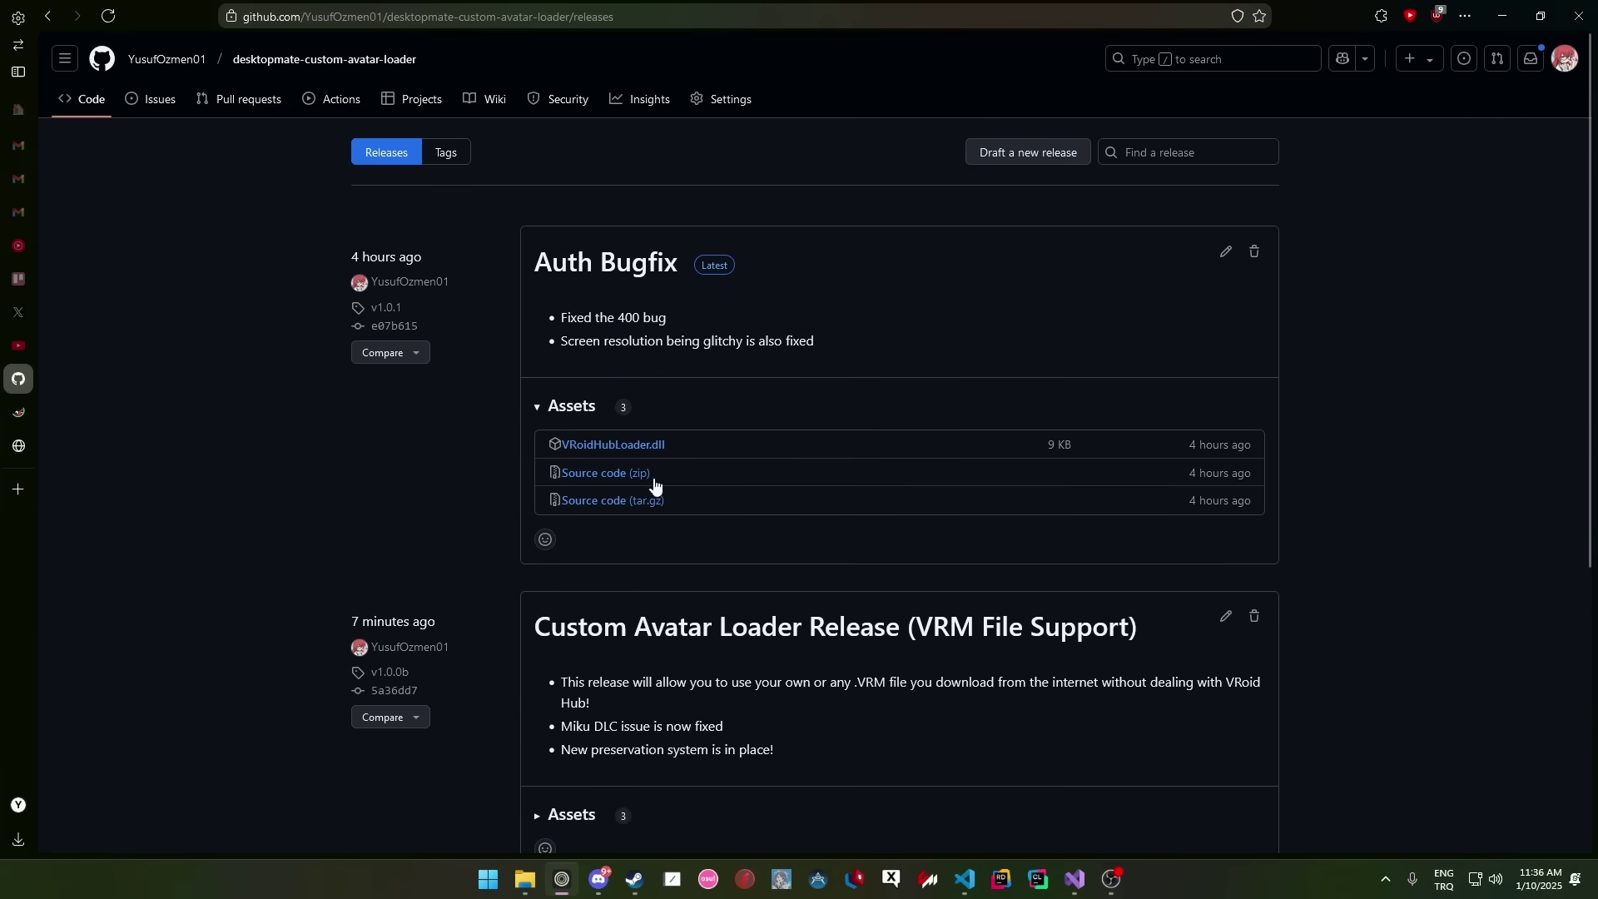
scroll(690, 391, "down", 2)
scroll(571, 428, "up", 2)
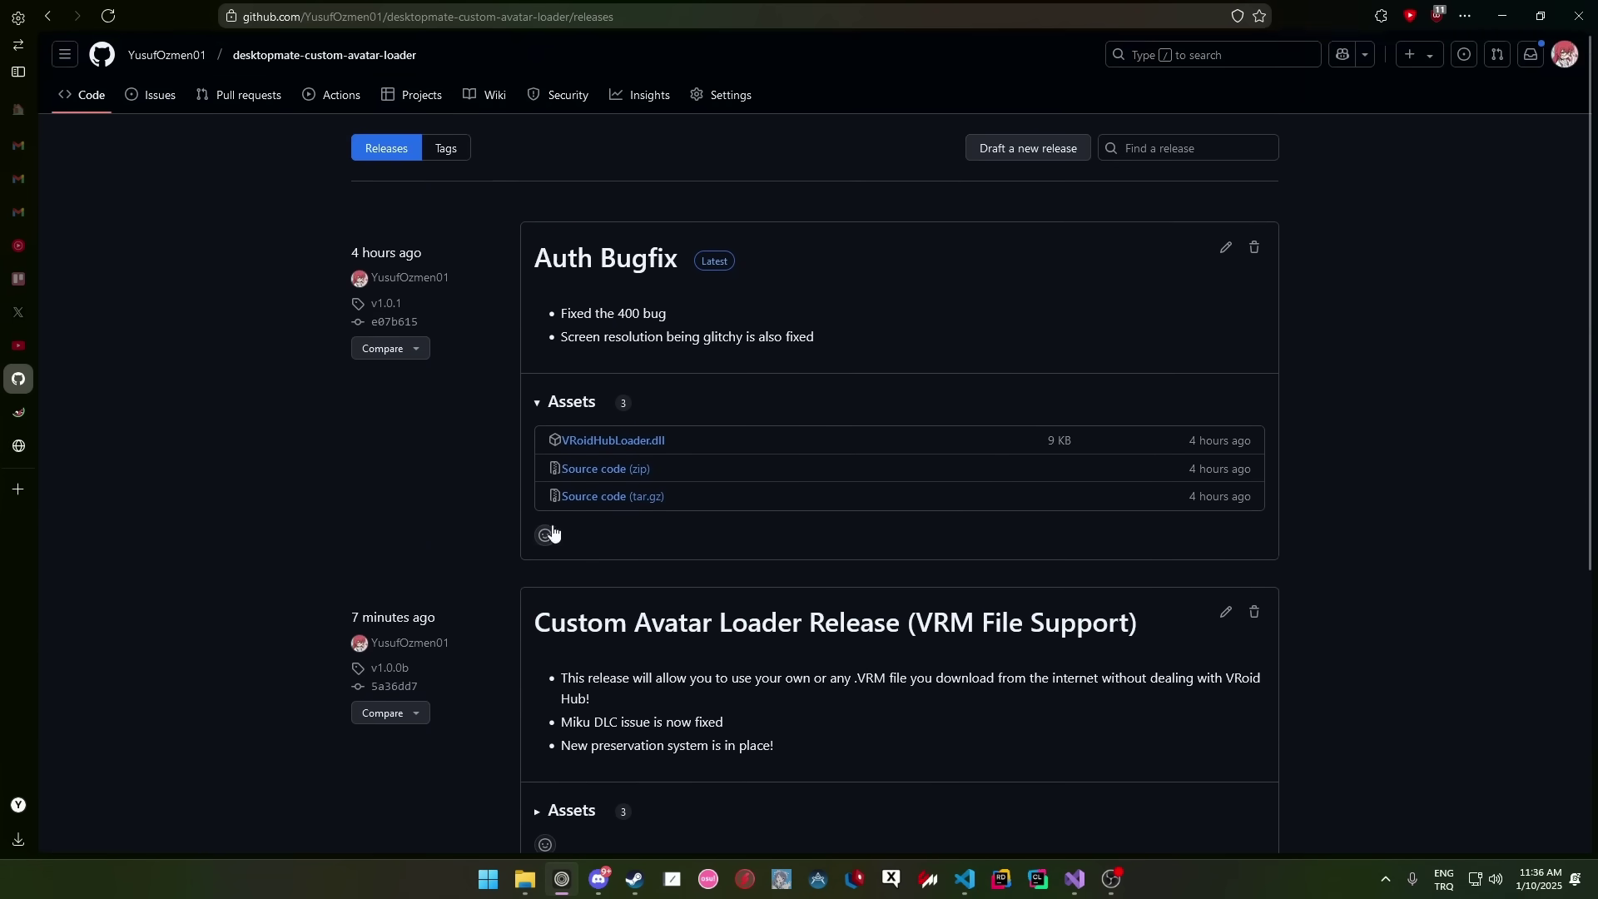
scroll(733, 309, "down", 2)
scroll(691, 333, "up", 2)
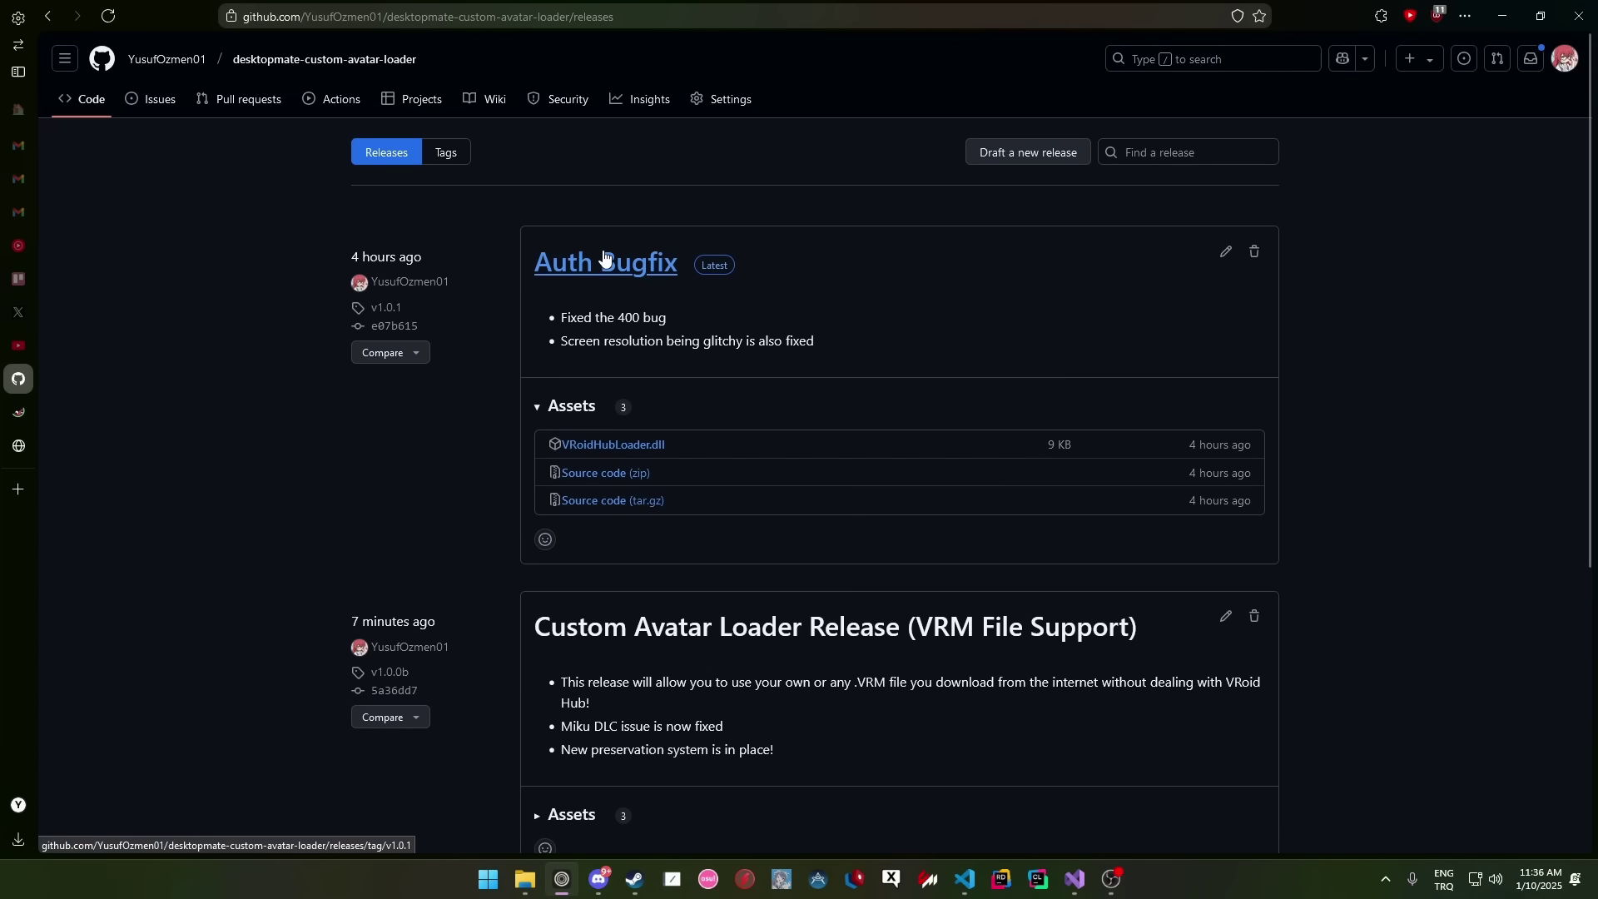
scroll(585, 283, "down", 1)
scroll(586, 288, "down", 1)
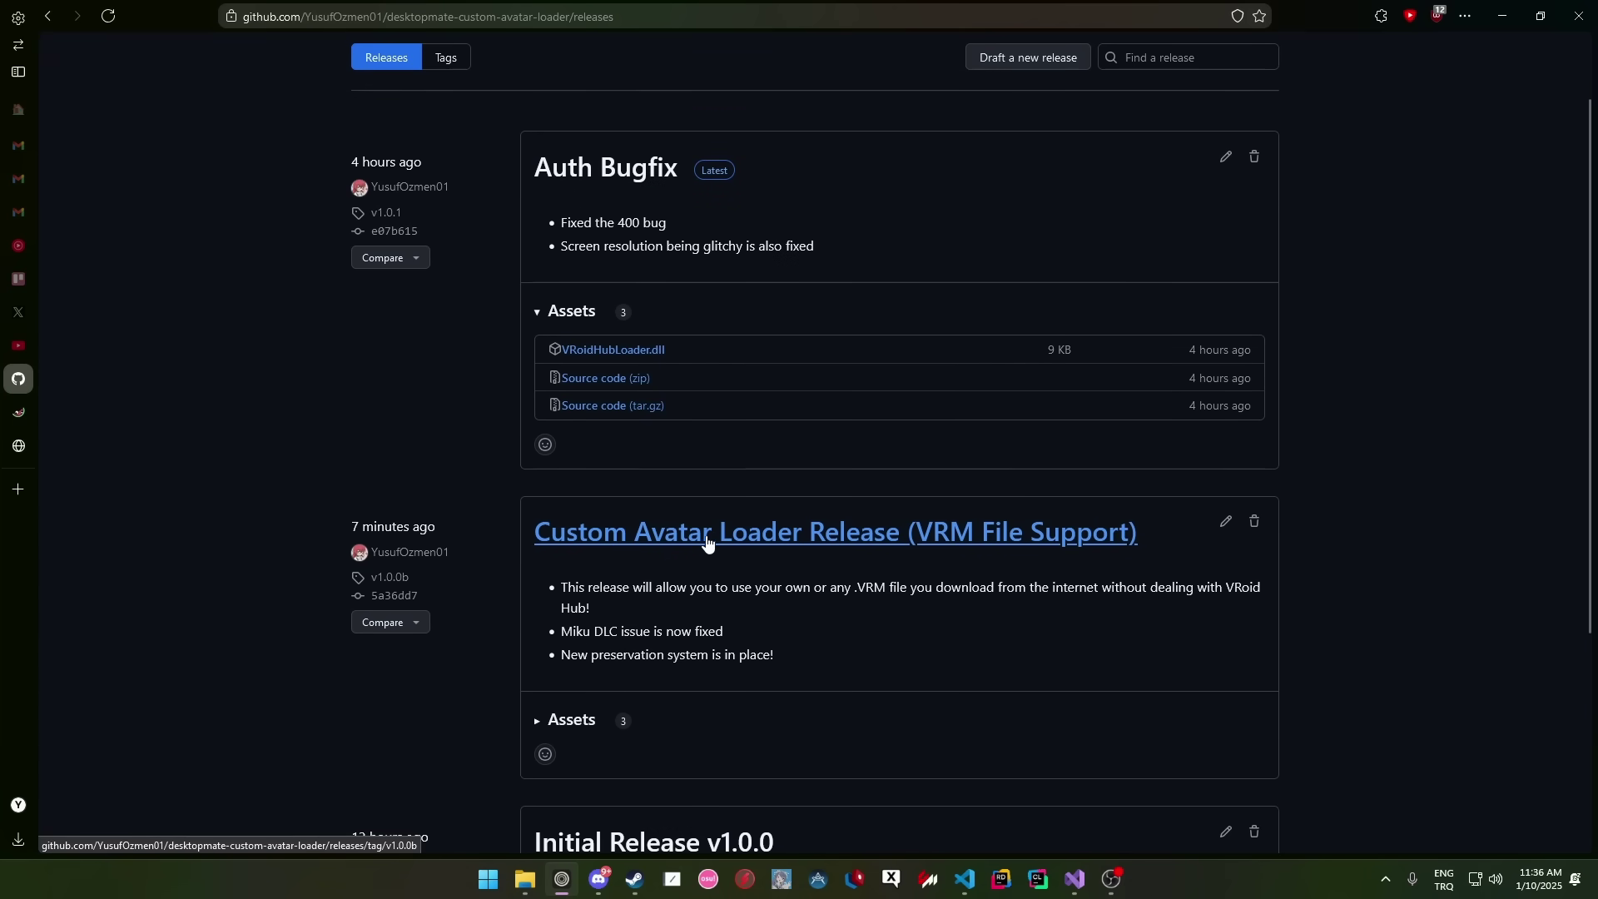
scroll(582, 549, "up", 1)
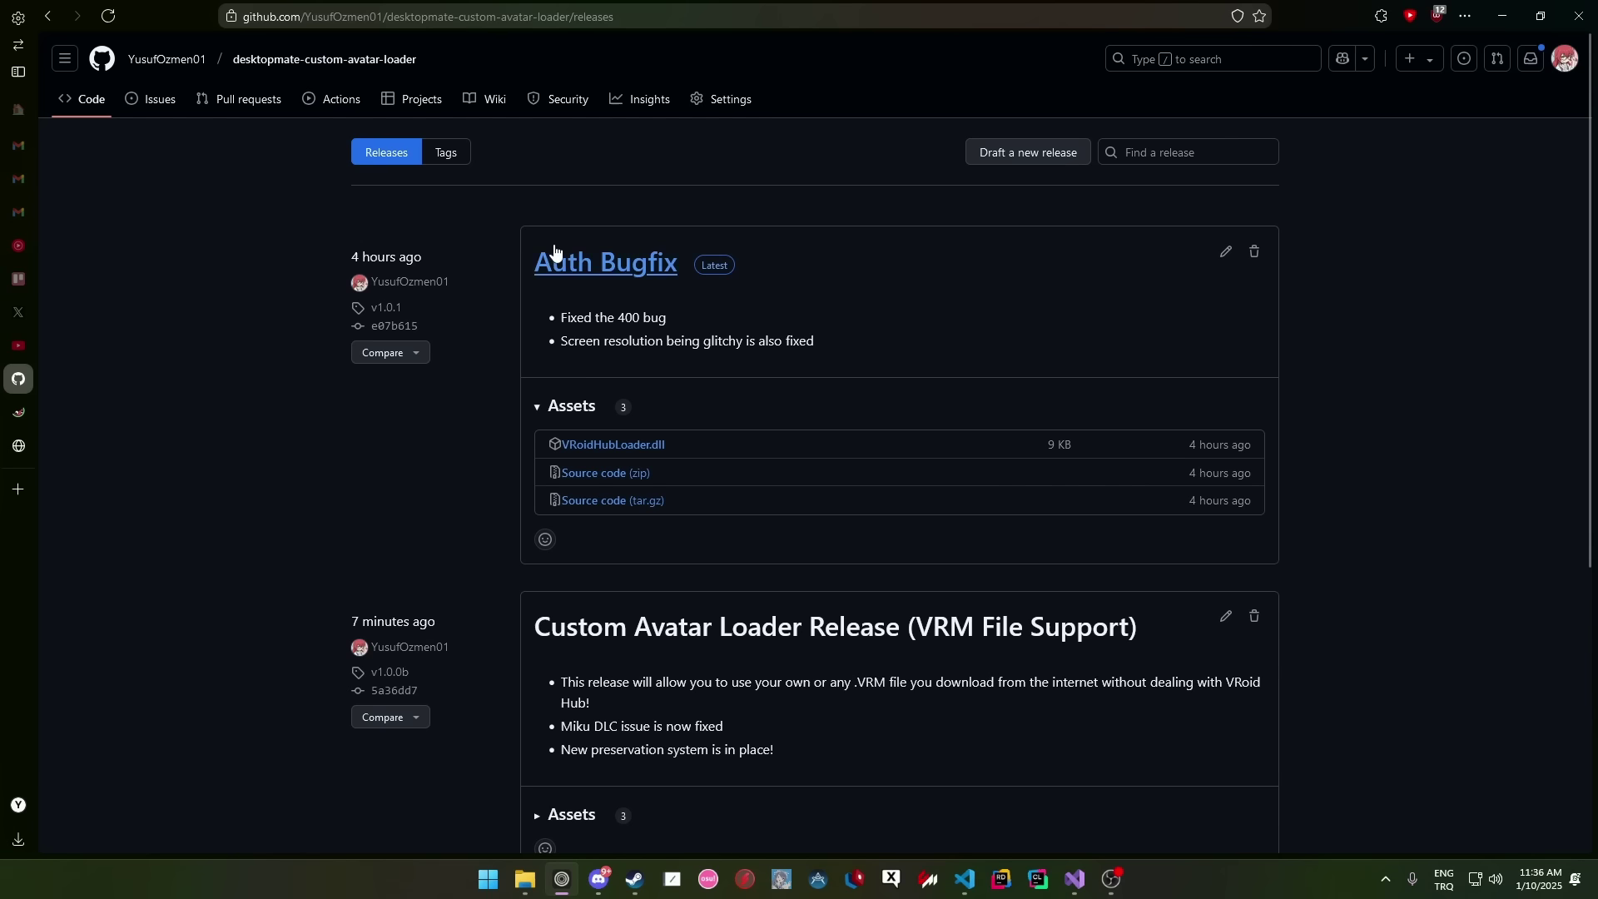
key("alt+Left")
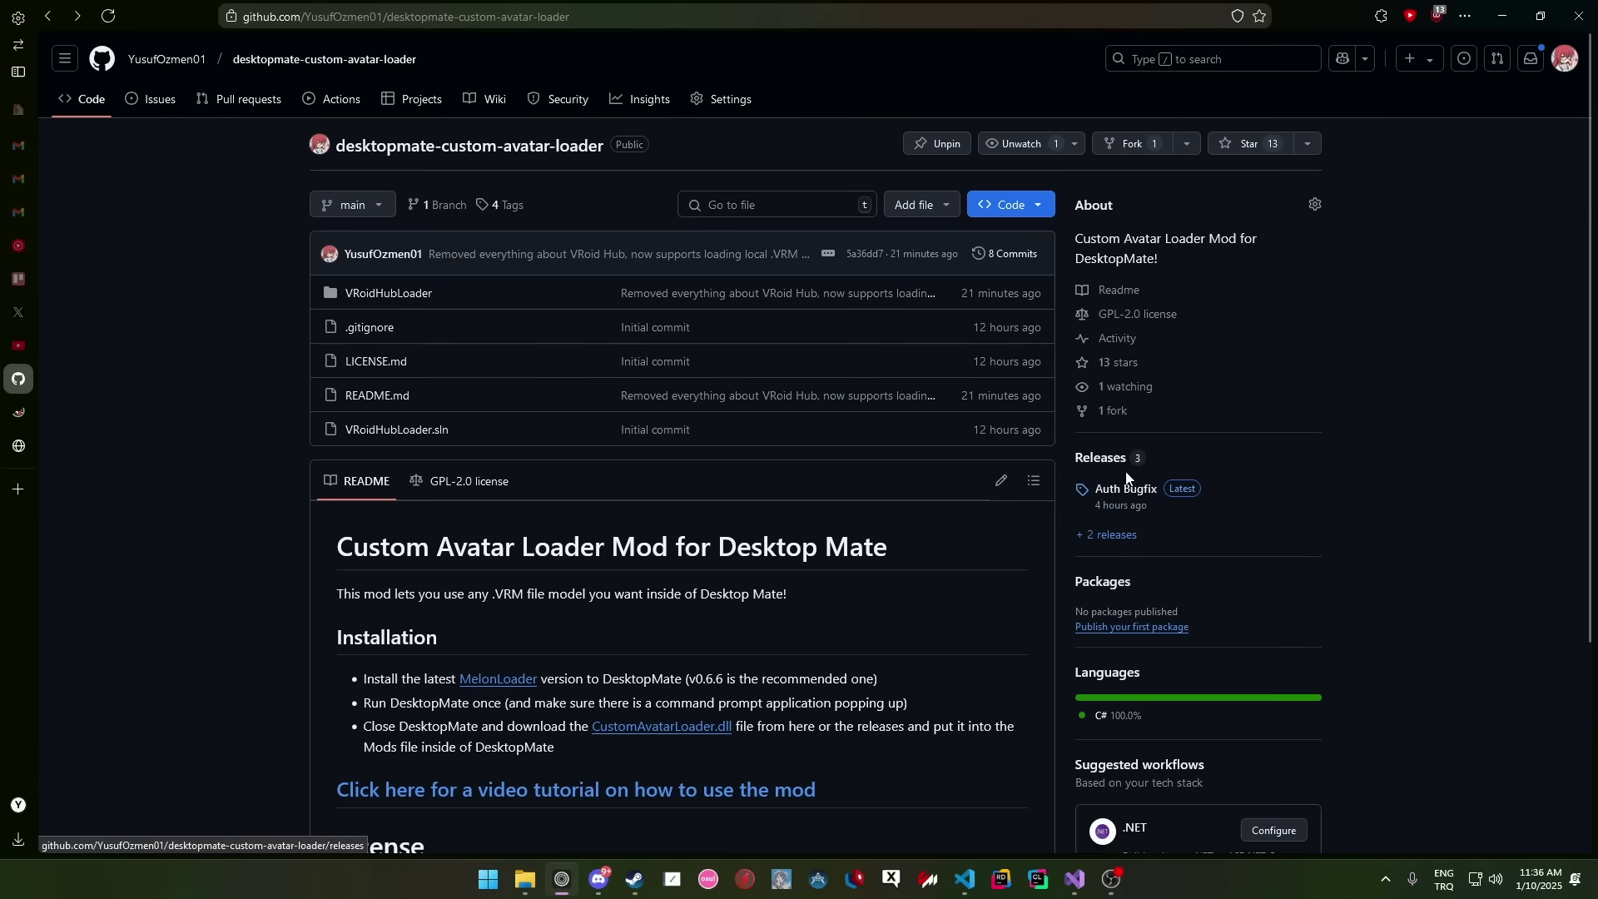
- Download Custom.Avatar.Loader.zip from the assets of the Custom Avatar Loader Release (VRM File Support) and save it
left_click(1093, 459)
scroll(574, 636, "down", 3)
left_click(575, 635)
scroll(574, 583, "down", 2)
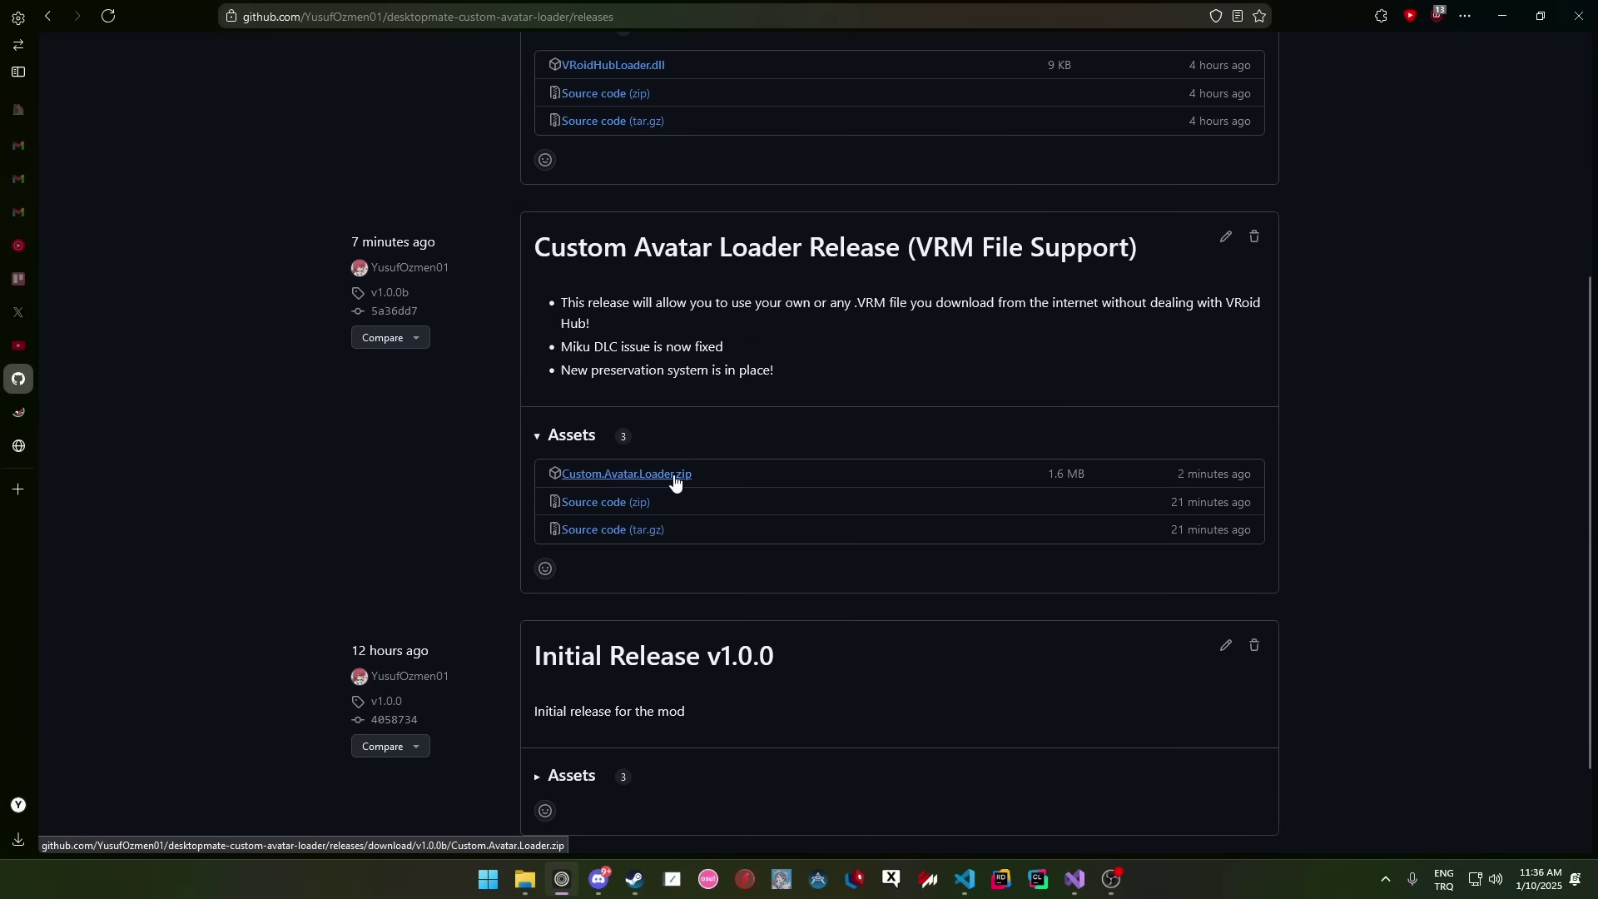
left_click(630, 483)
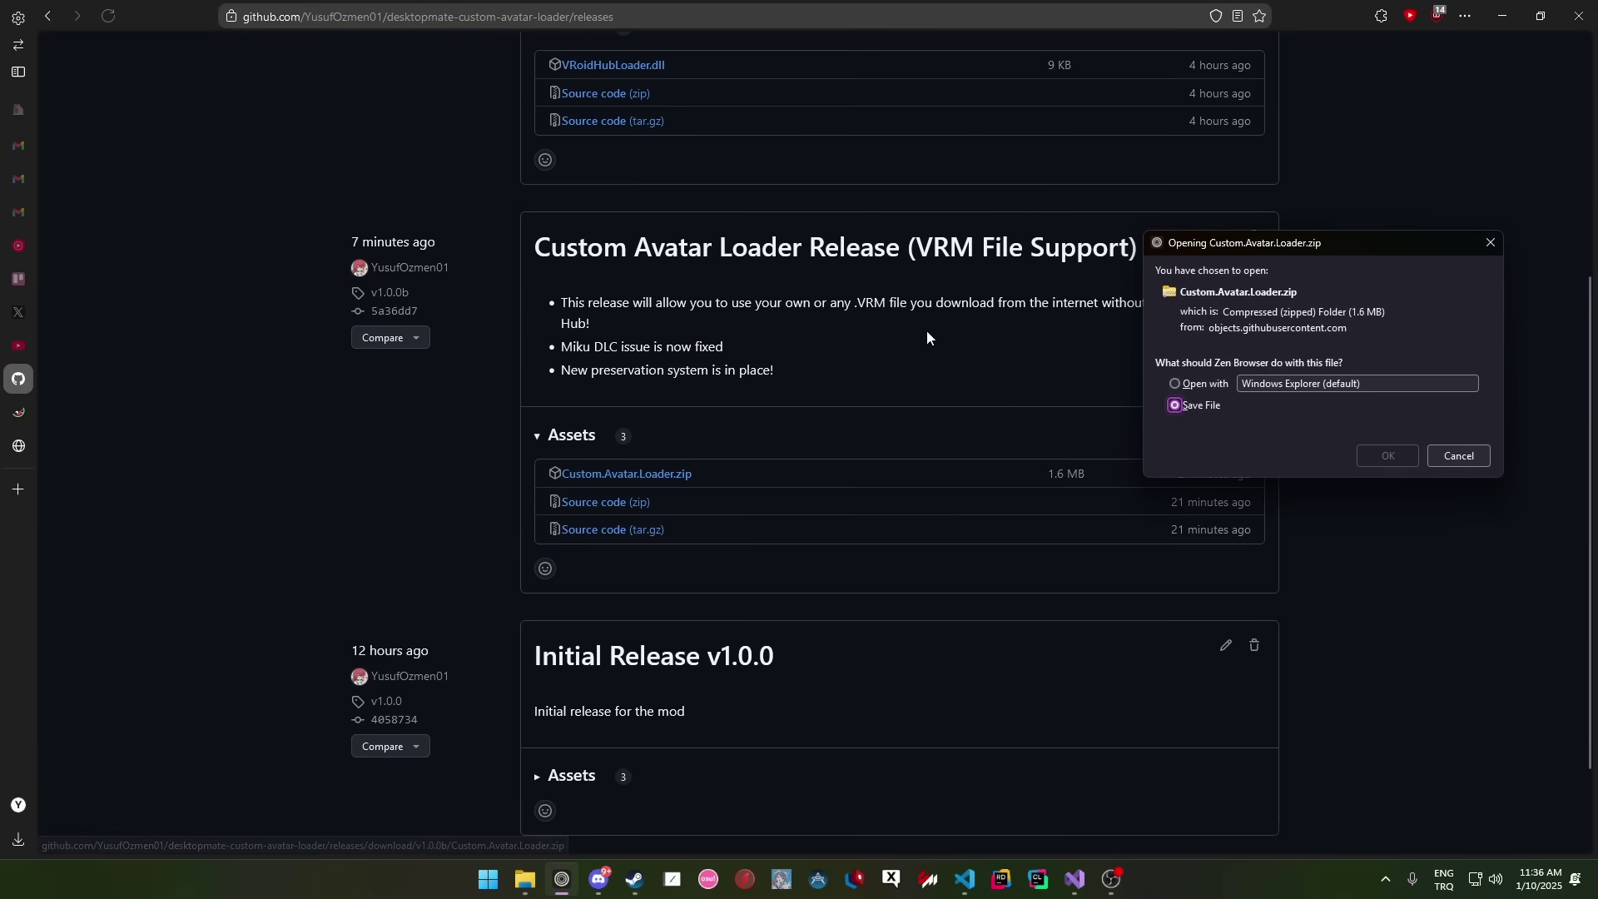
left_click(1369, 456)
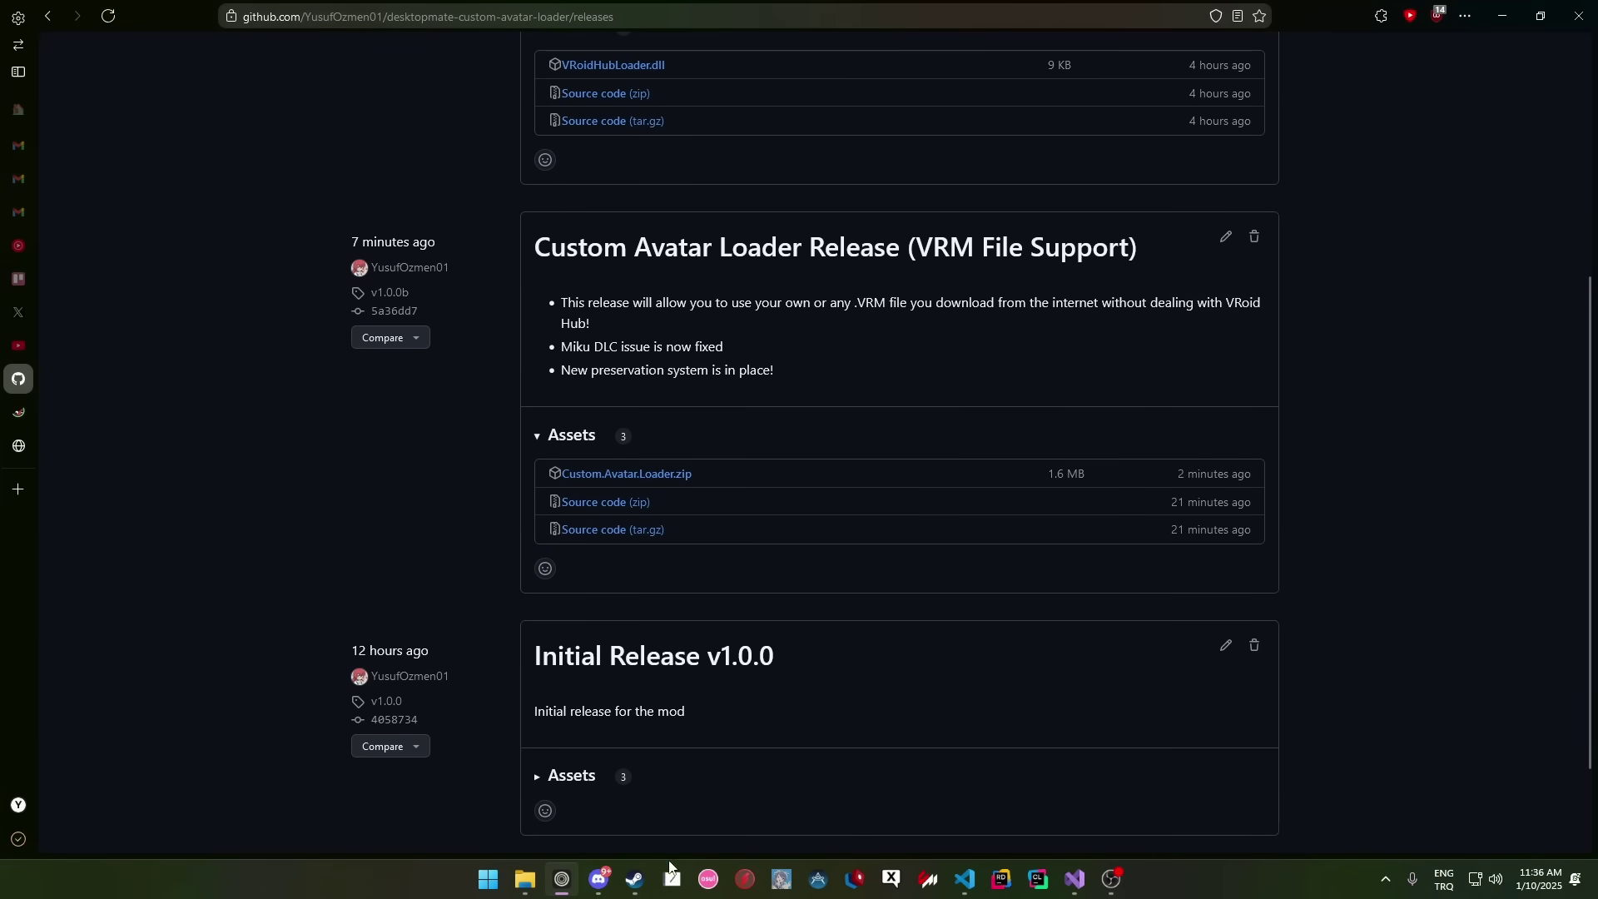
- Switch to Steam, browse Desktop Mate's local files, and close the separate Downloads folder
left_click(635, 878)
right_click(154, 515)
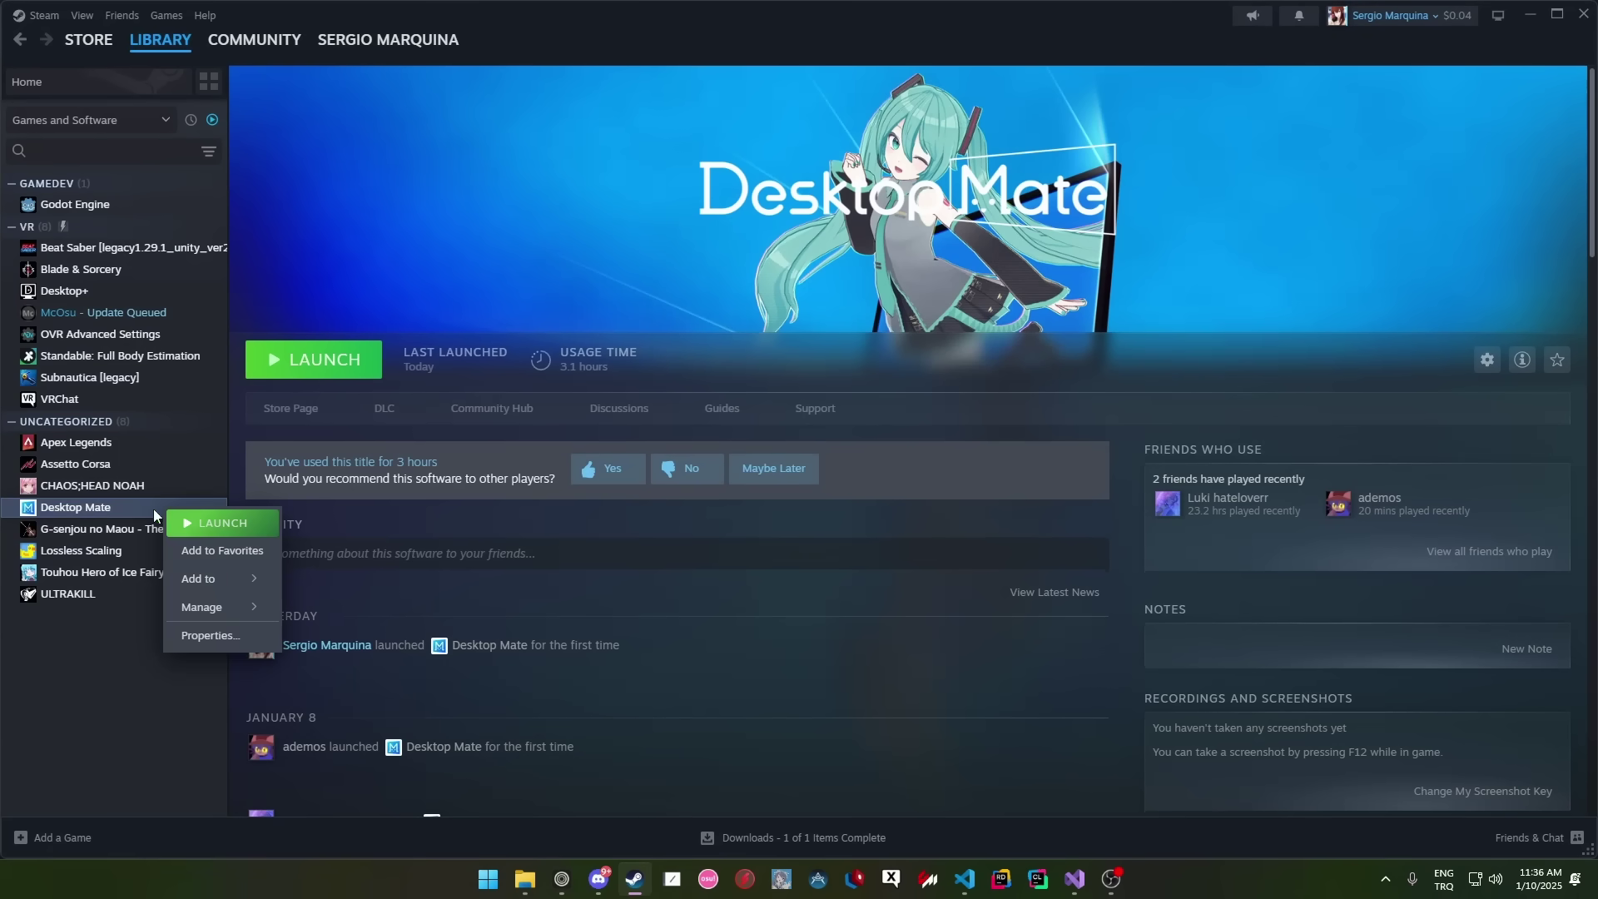
mouse_move(196, 607)
left_click(350, 637)
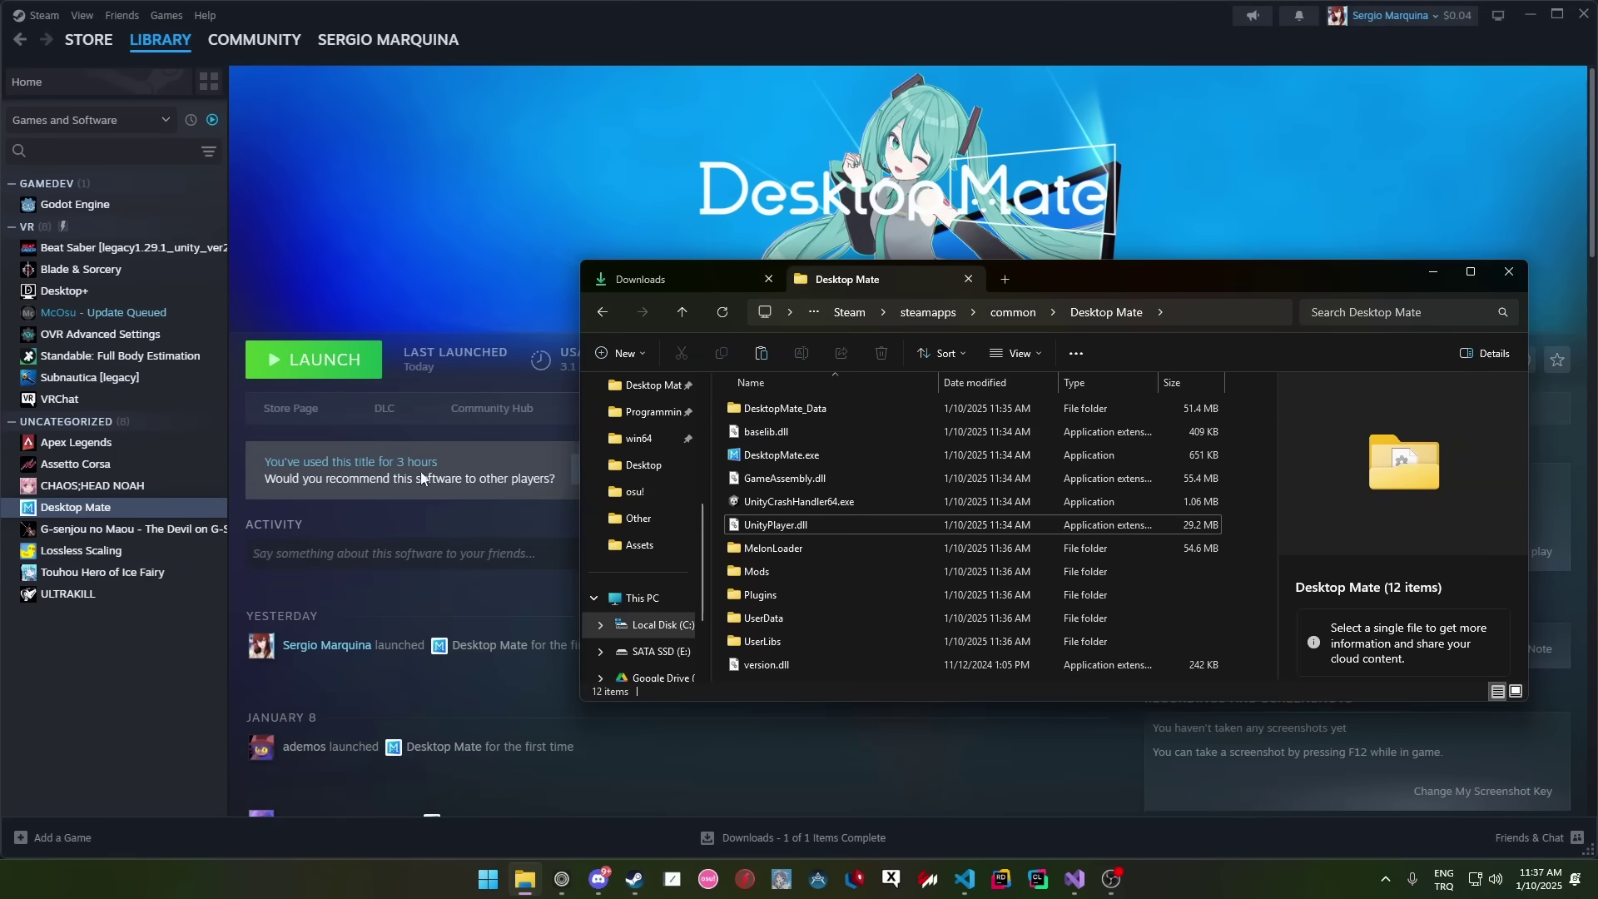
left_click(768, 279)
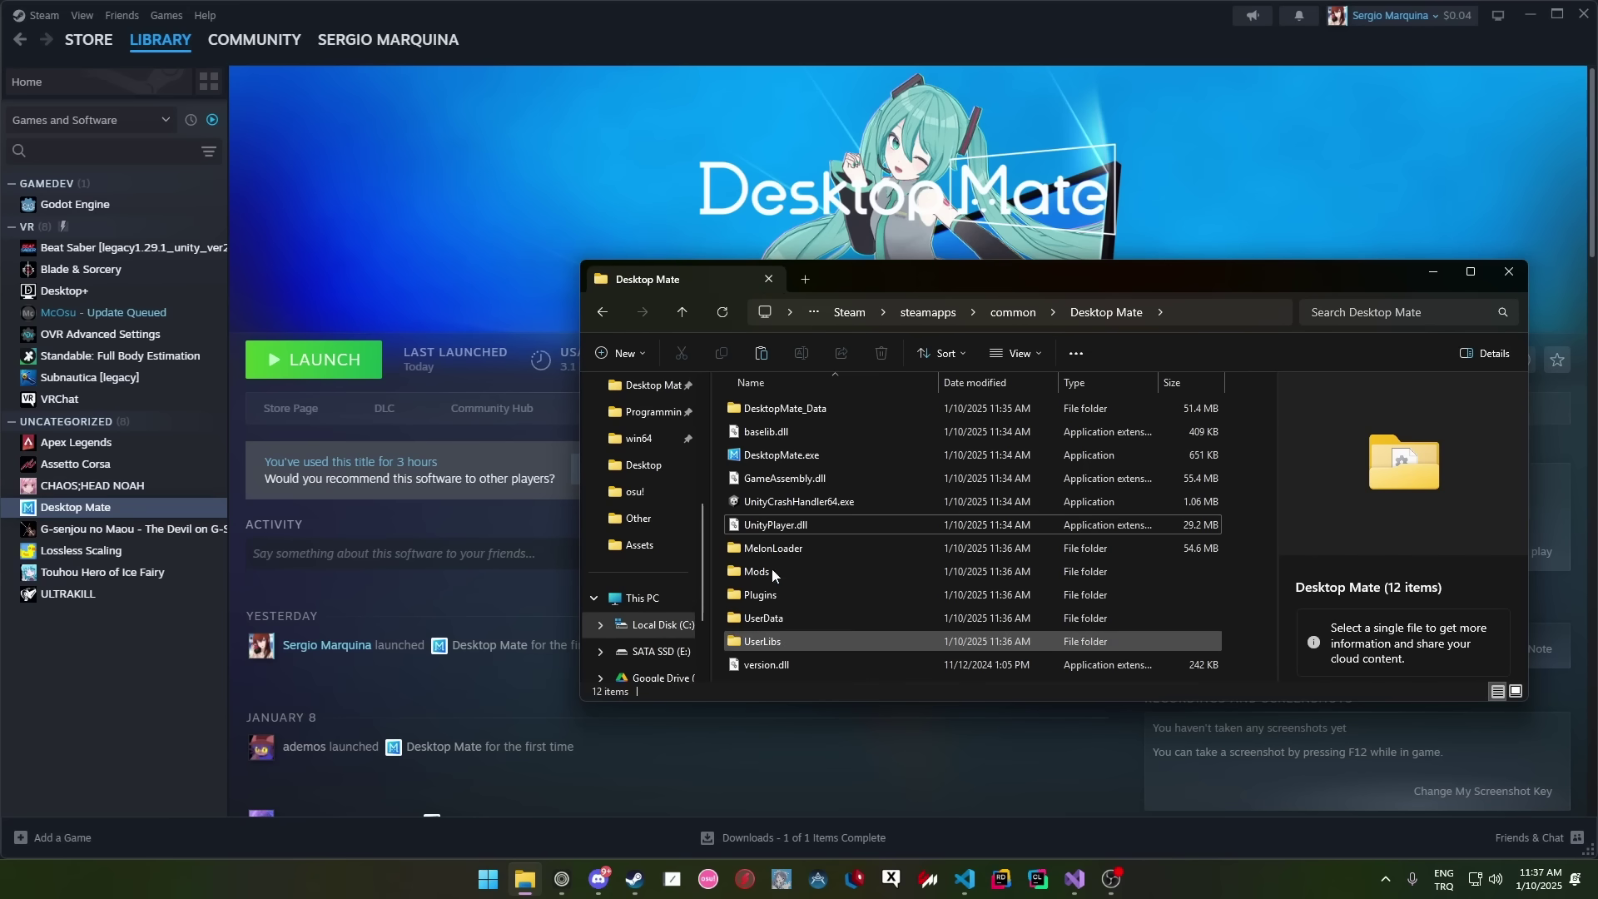
- Copy the Mods and UserLibs folders from the downloaded Custom.Avatar.Loader.zip into the Desktop Mate game folder
left_click(562, 879)
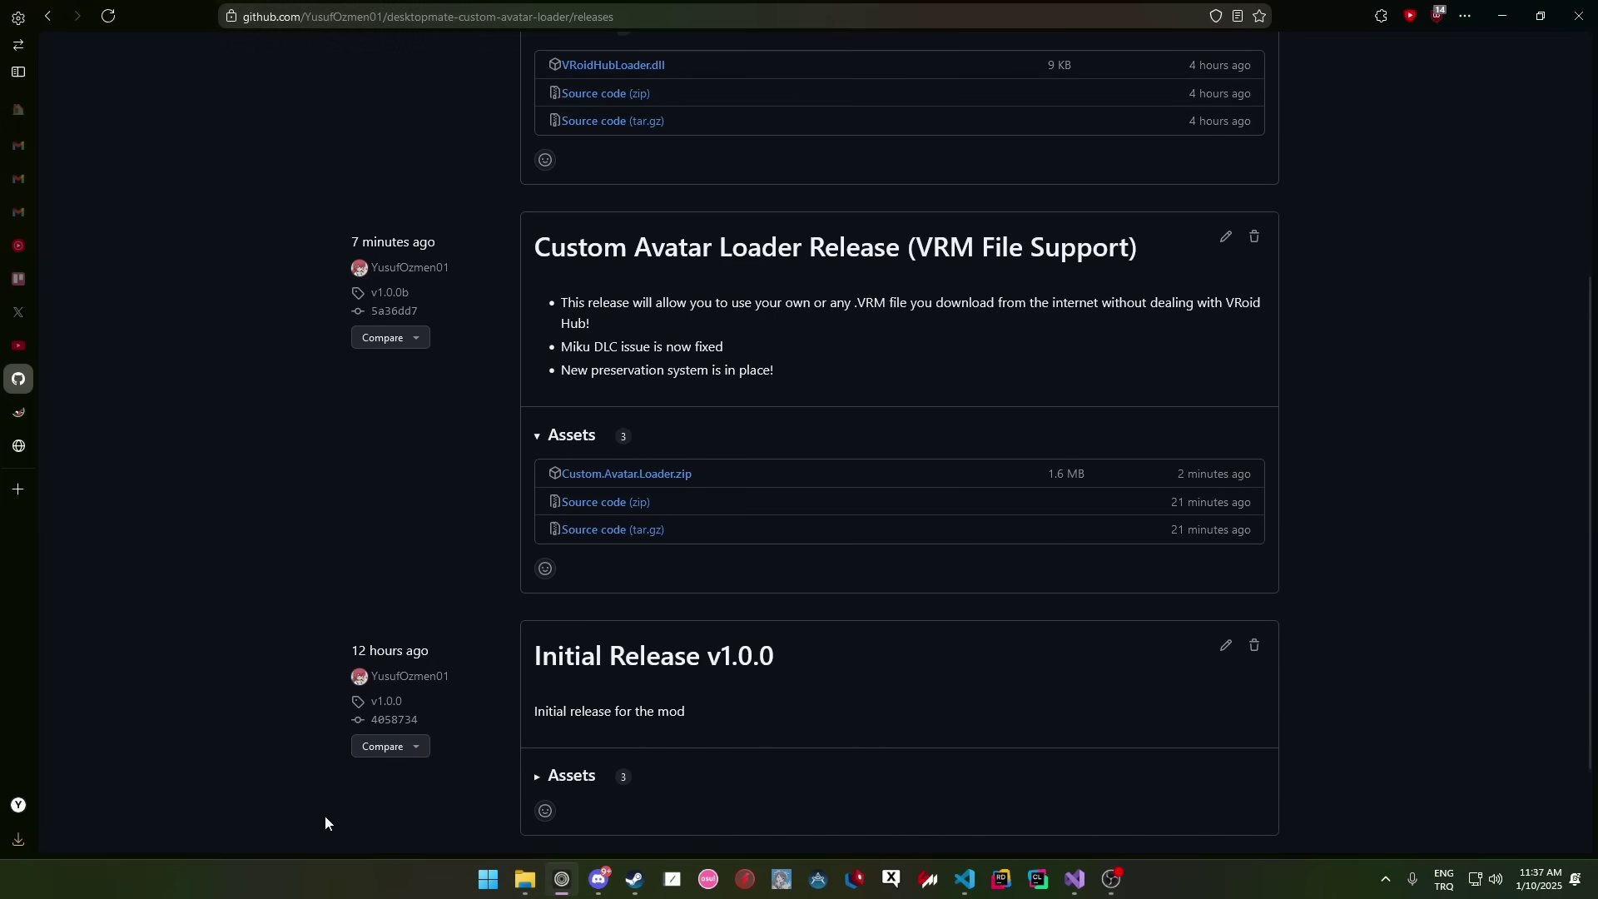
left_click(18, 840)
left_click(152, 553)
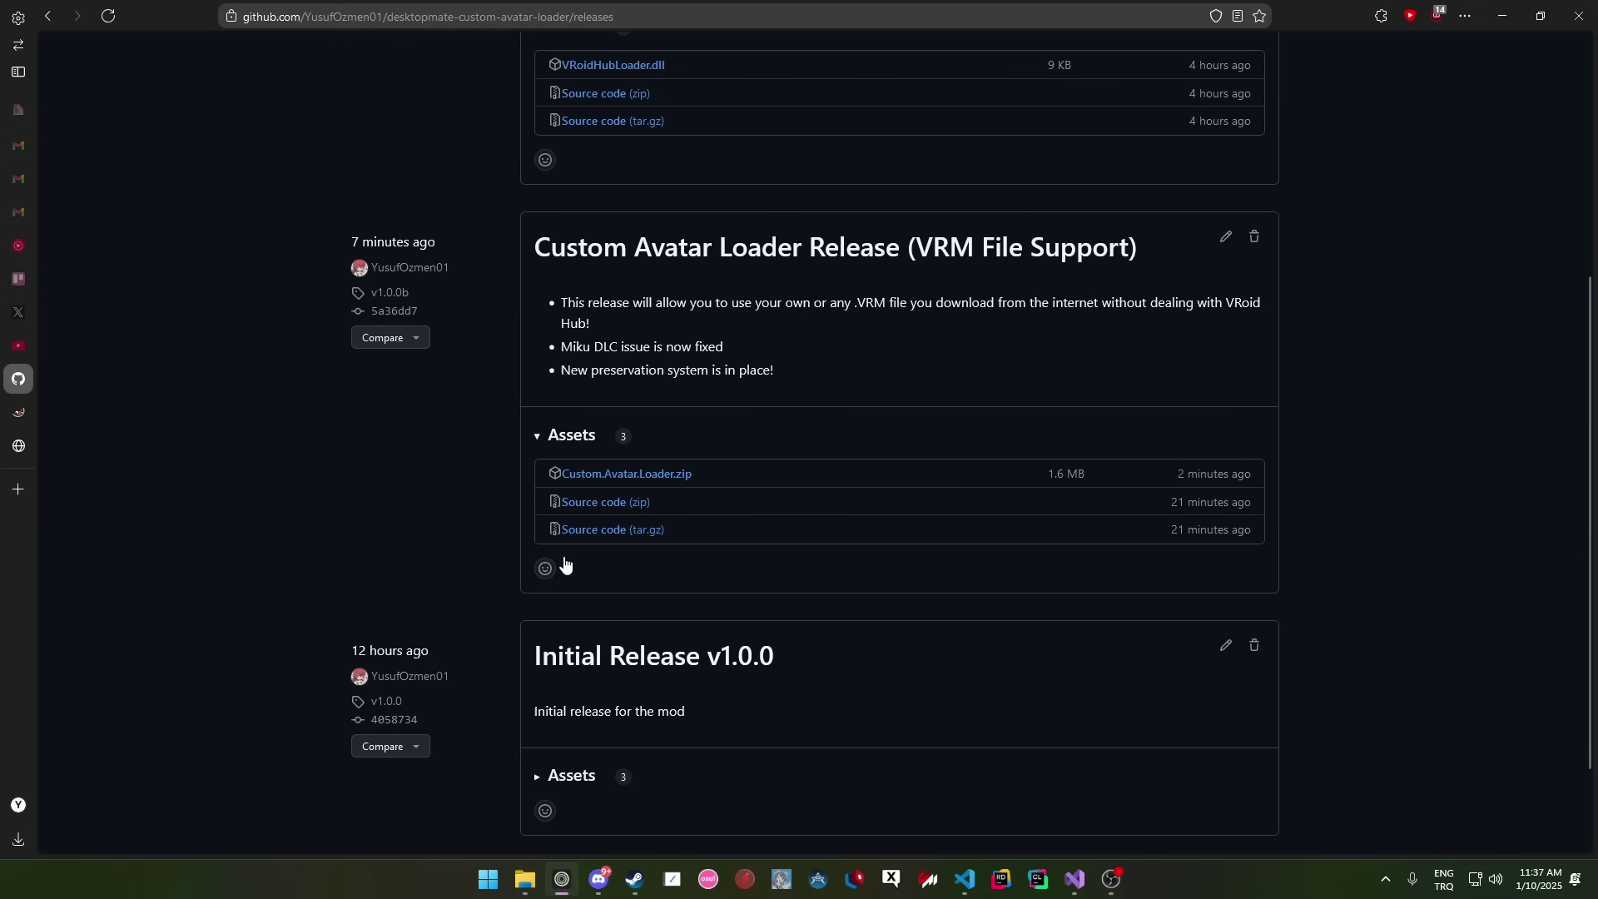
left_click_drag(884, 534, 818, 426)
right_click(818, 428)
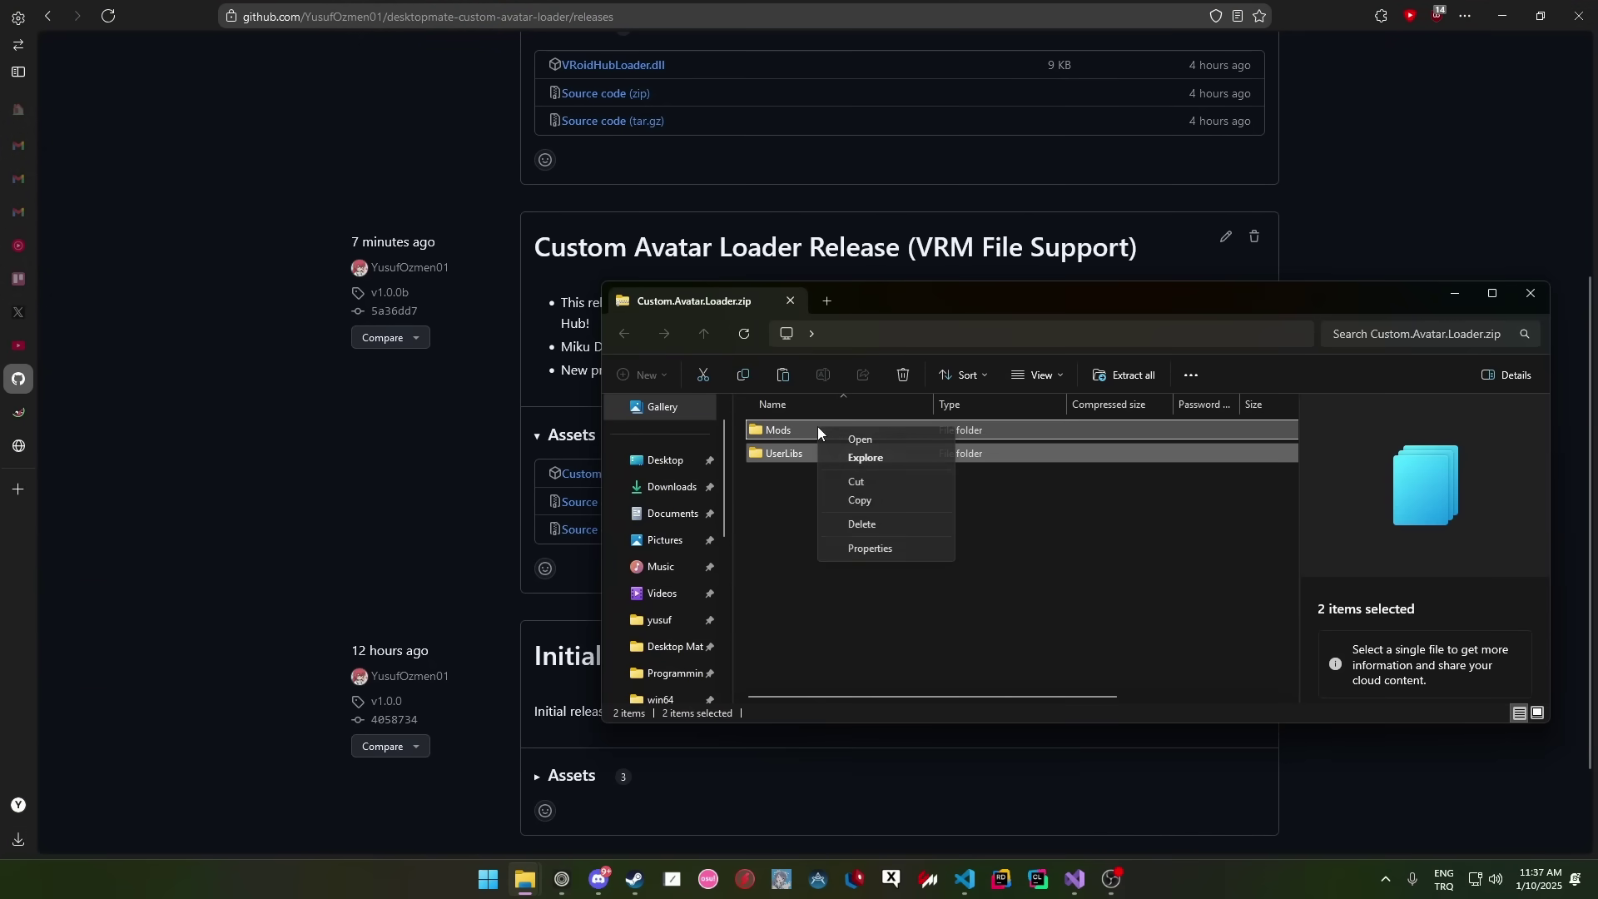
left_click(861, 500)
left_click(1531, 293)
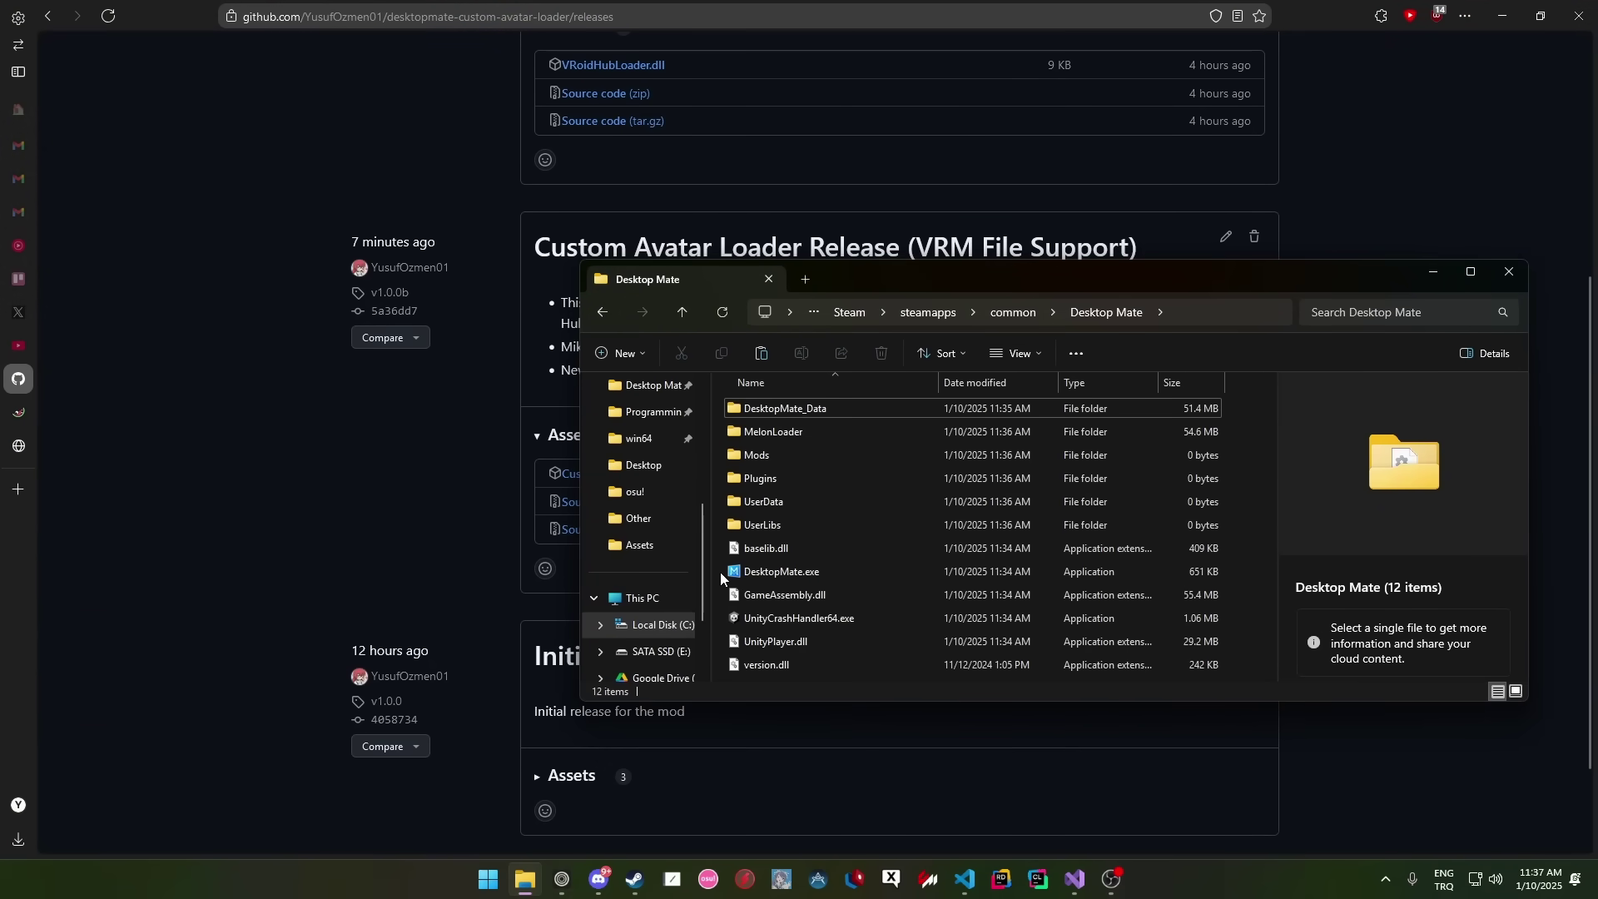
right_click(720, 573)
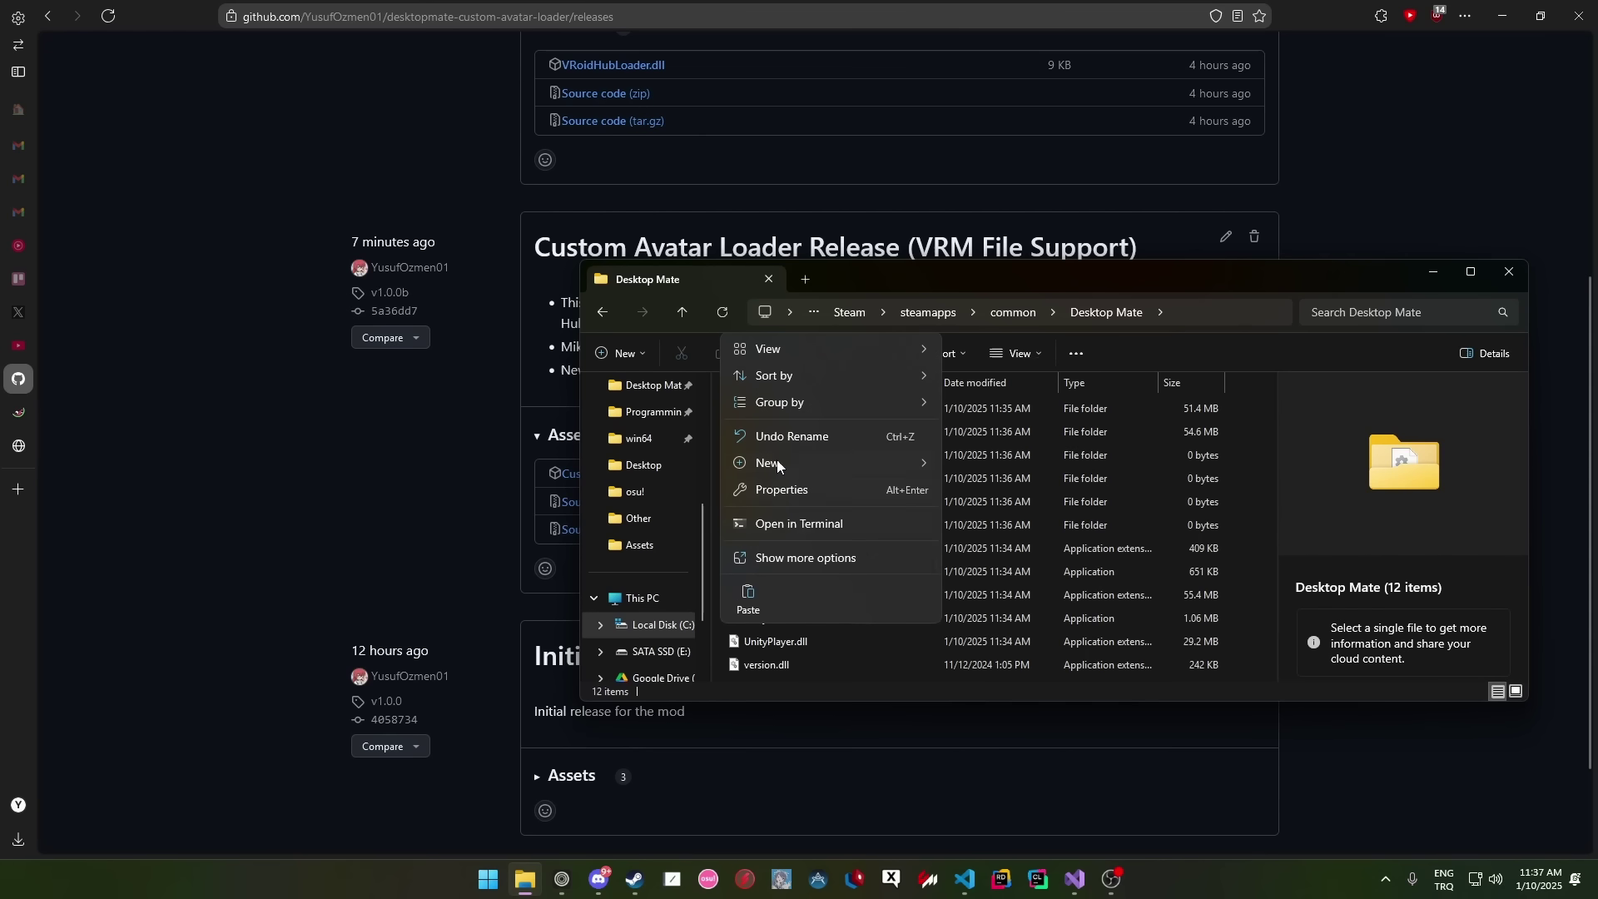
left_click(747, 598)
- Check the contents of the UserLibs and Mods folders inside the Desktop Mate game folder
double_click(763, 525)
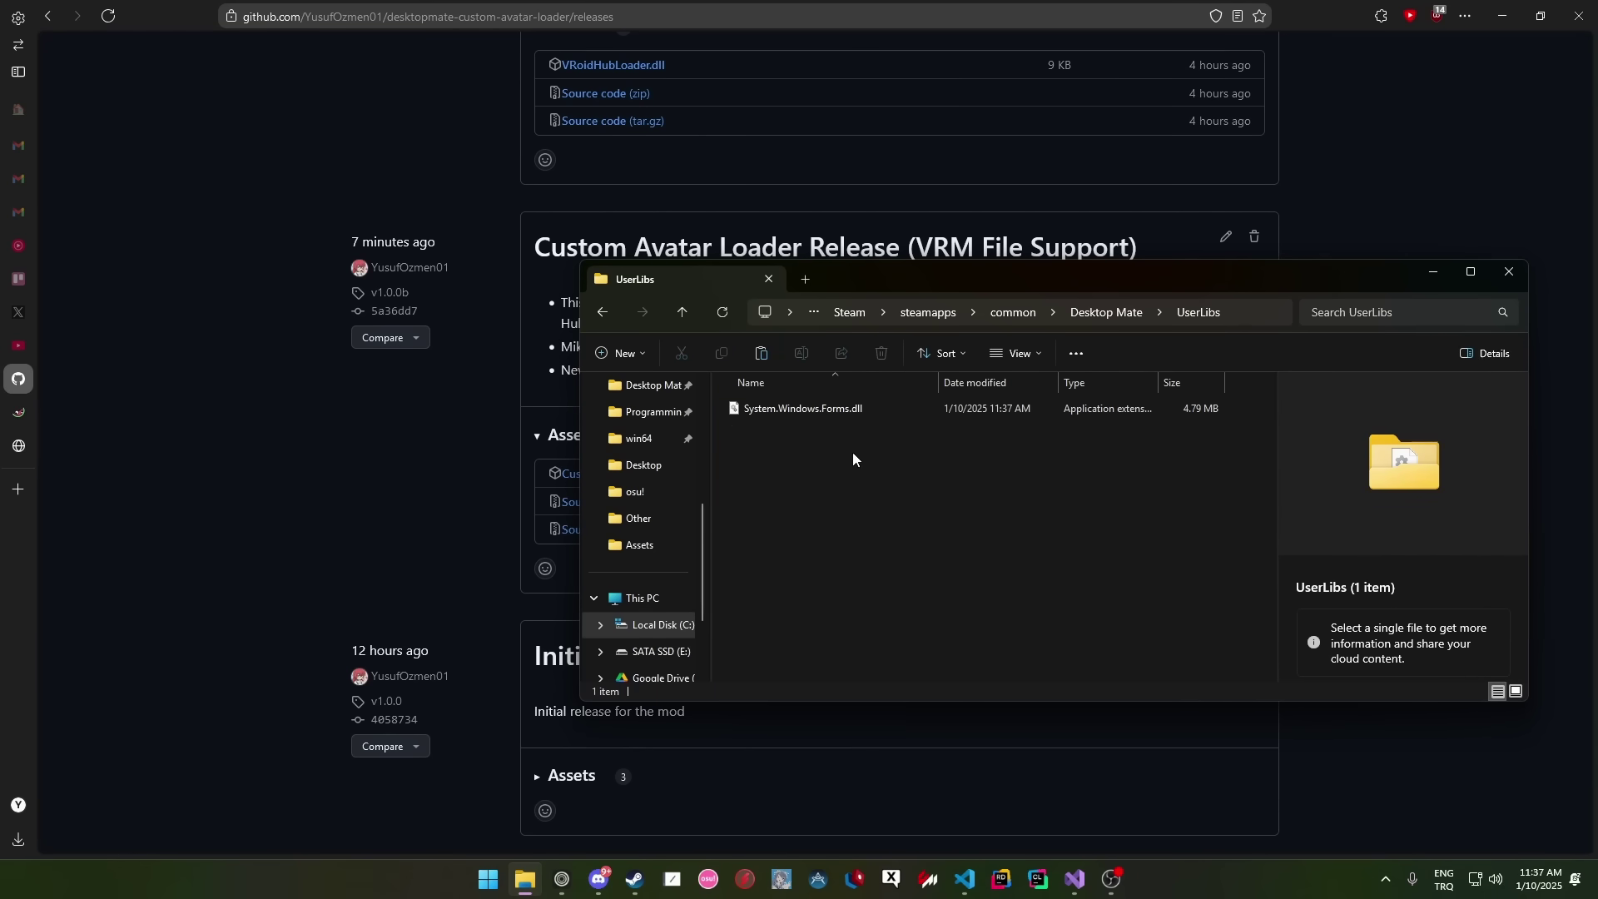
left_click(806, 409)
key("BackSpace")
double_click(764, 457)
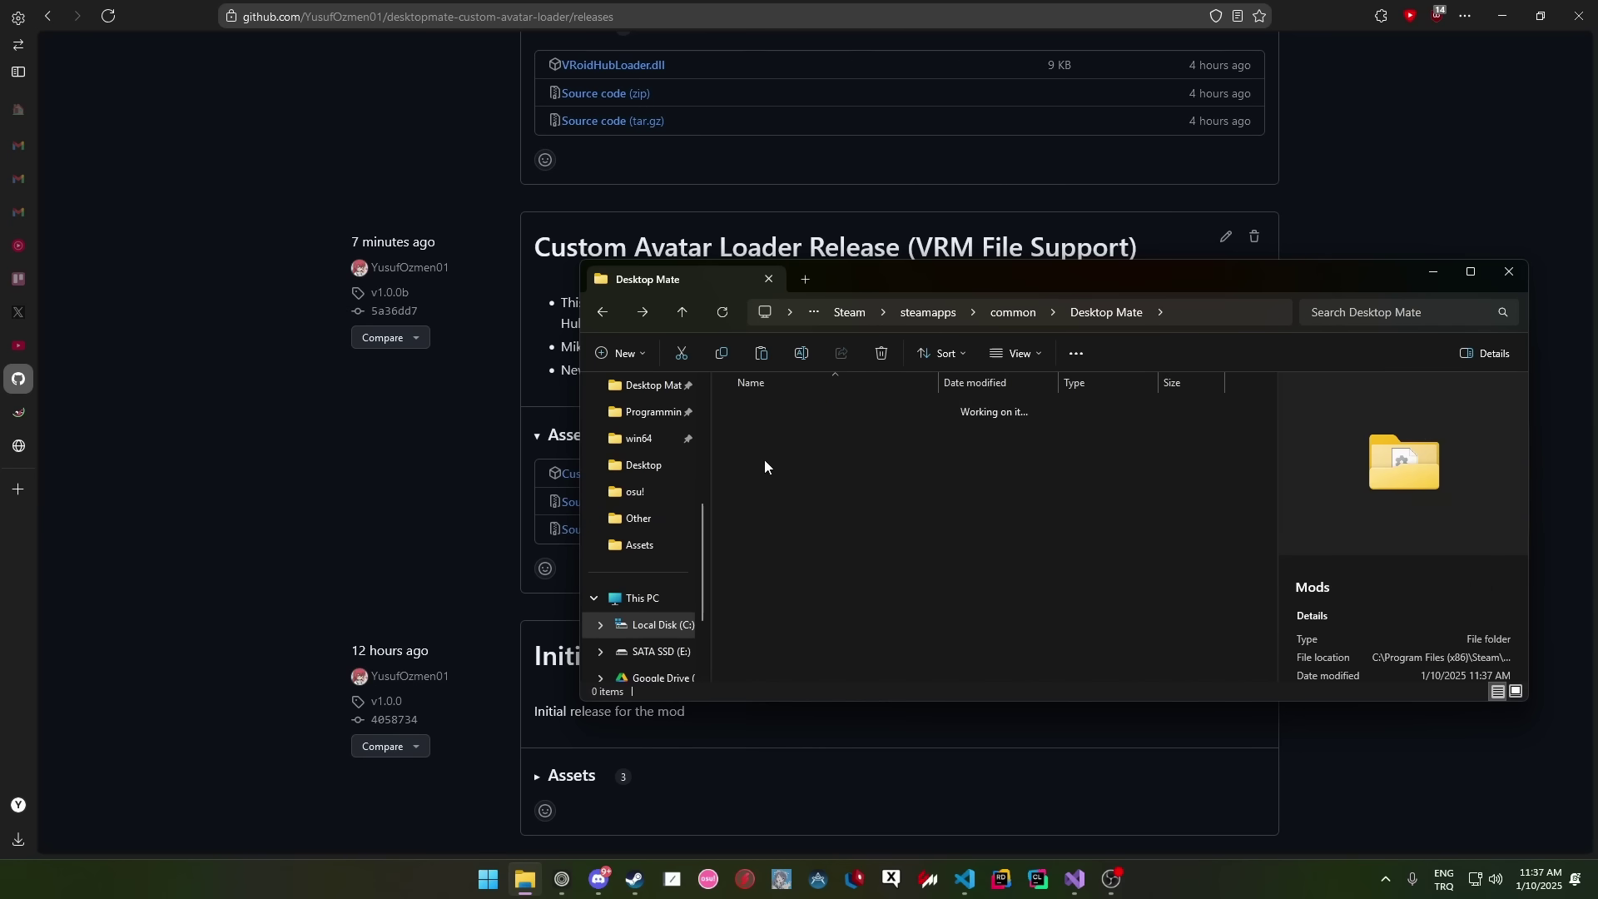
- Return to the Desktop Mate game folder, switch to Steam and launch Desktop Mate
left_click_drag(1062, 558, 844, 390)
key("BackSpace")
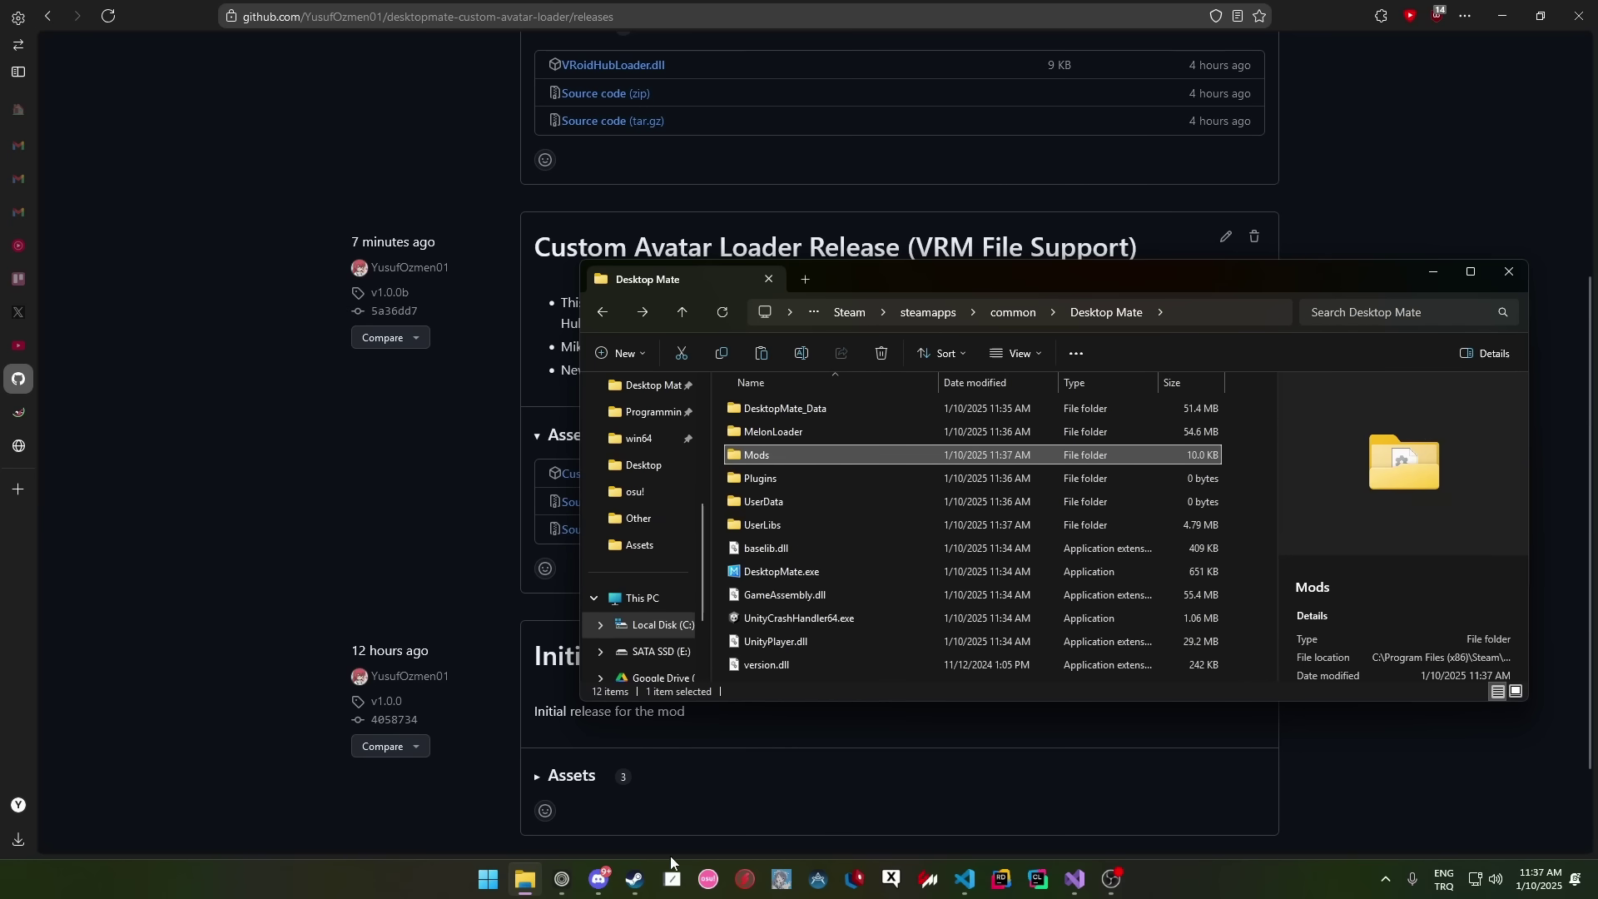
left_click(634, 879)
left_click(347, 366)
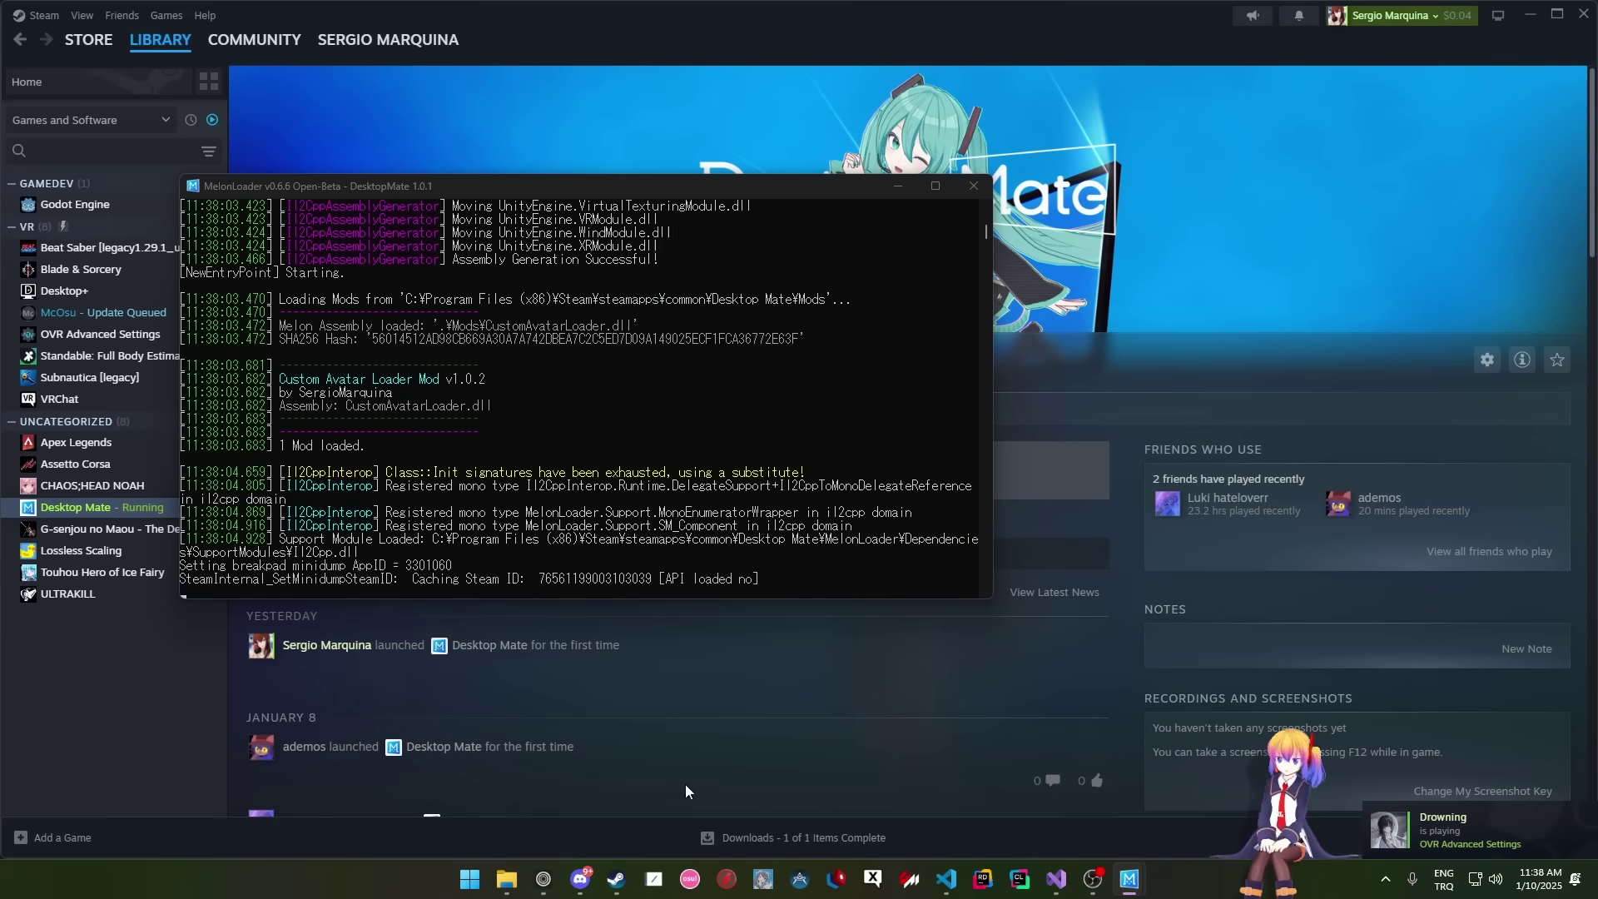
- Switch to the browser and open the VRoid Hub site (hub.vroid.com) in a new tab
left_click(542, 880)
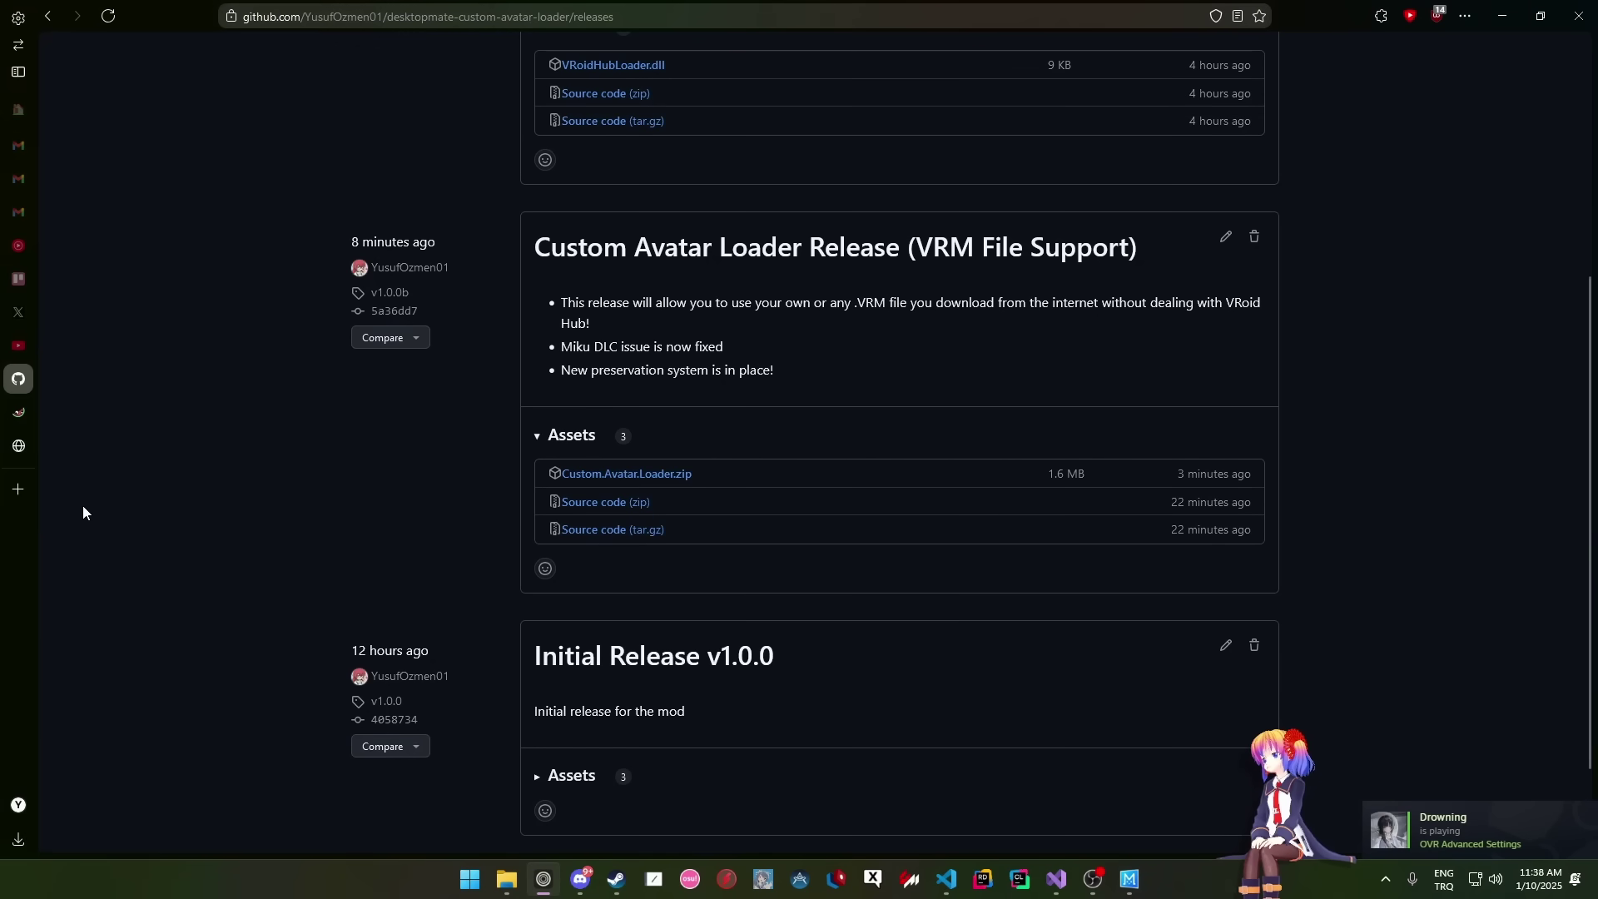
key("ctrl+t")
type("vro")
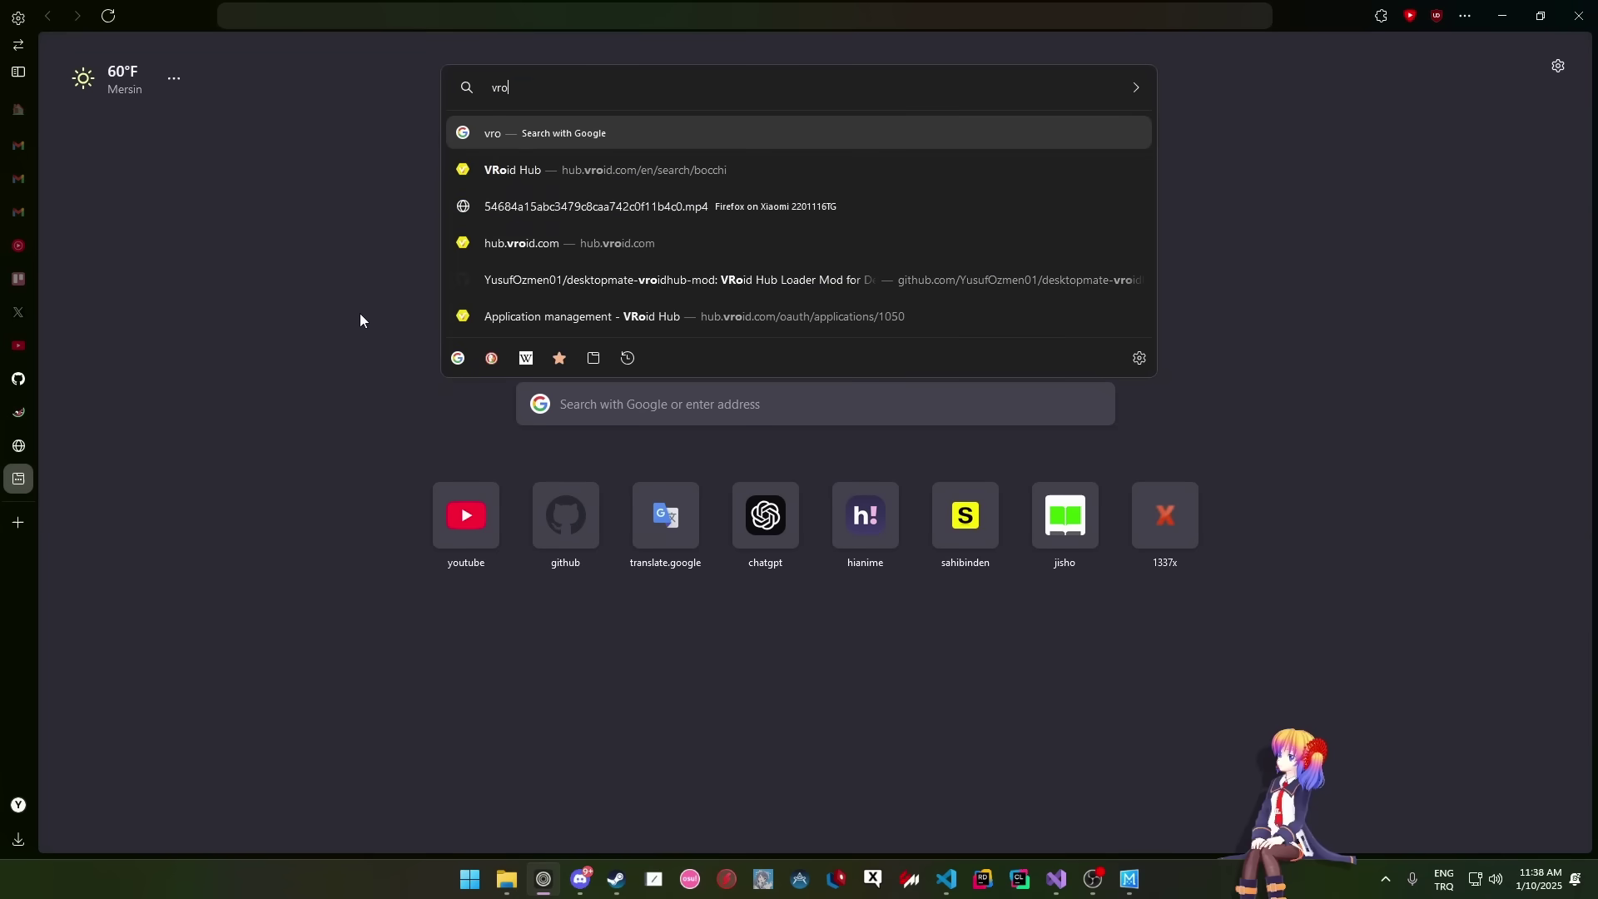
type("id.com/")
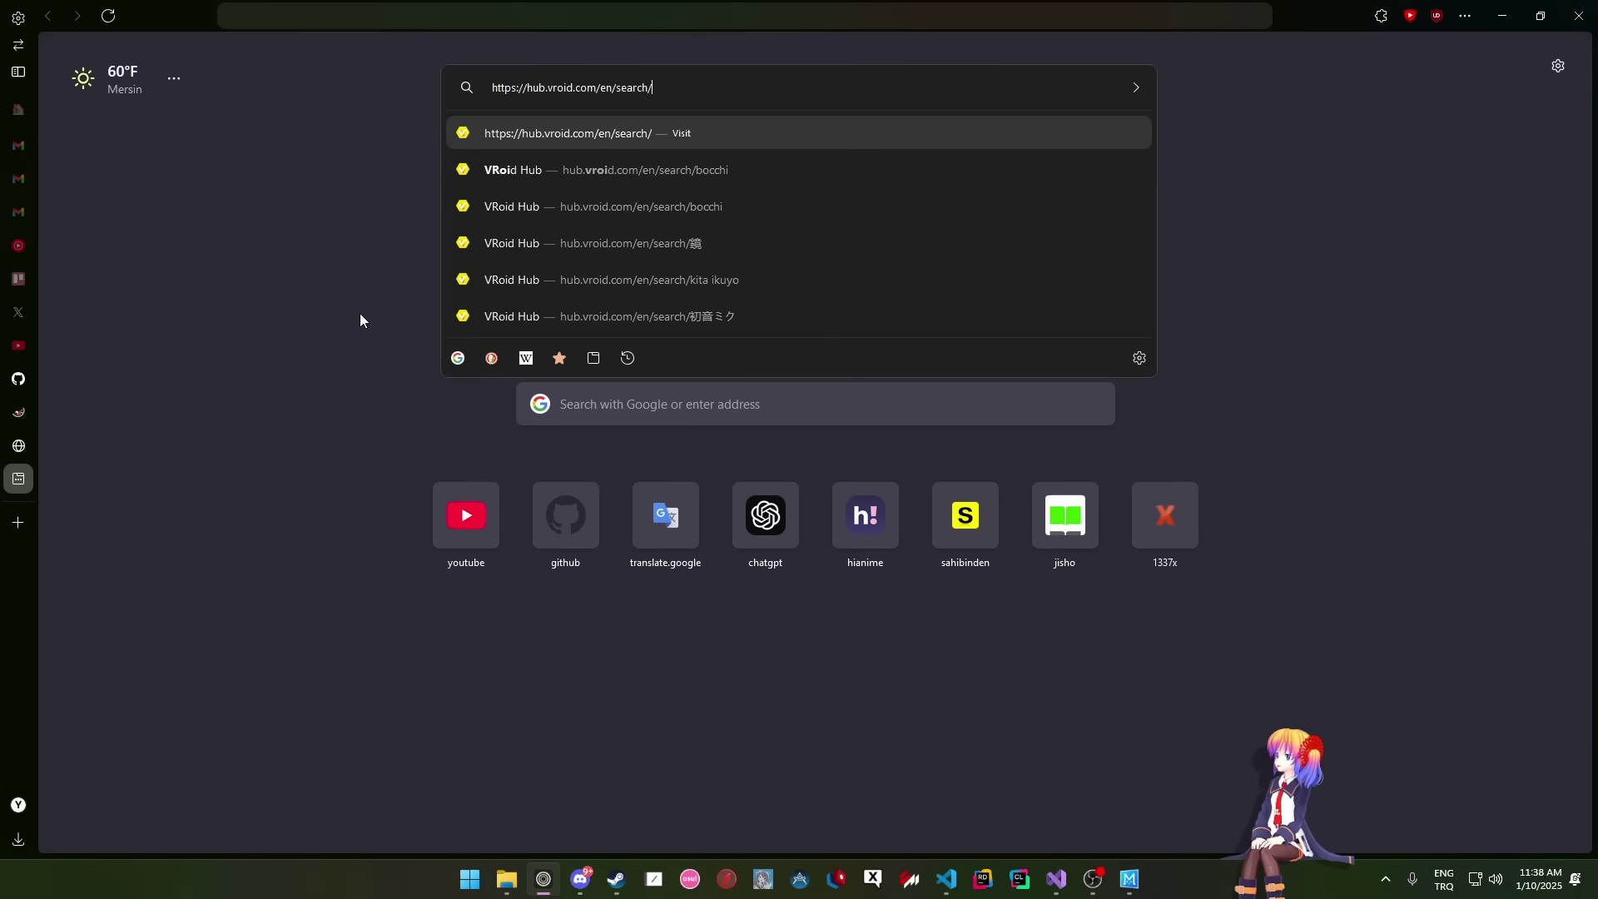
key("Return")
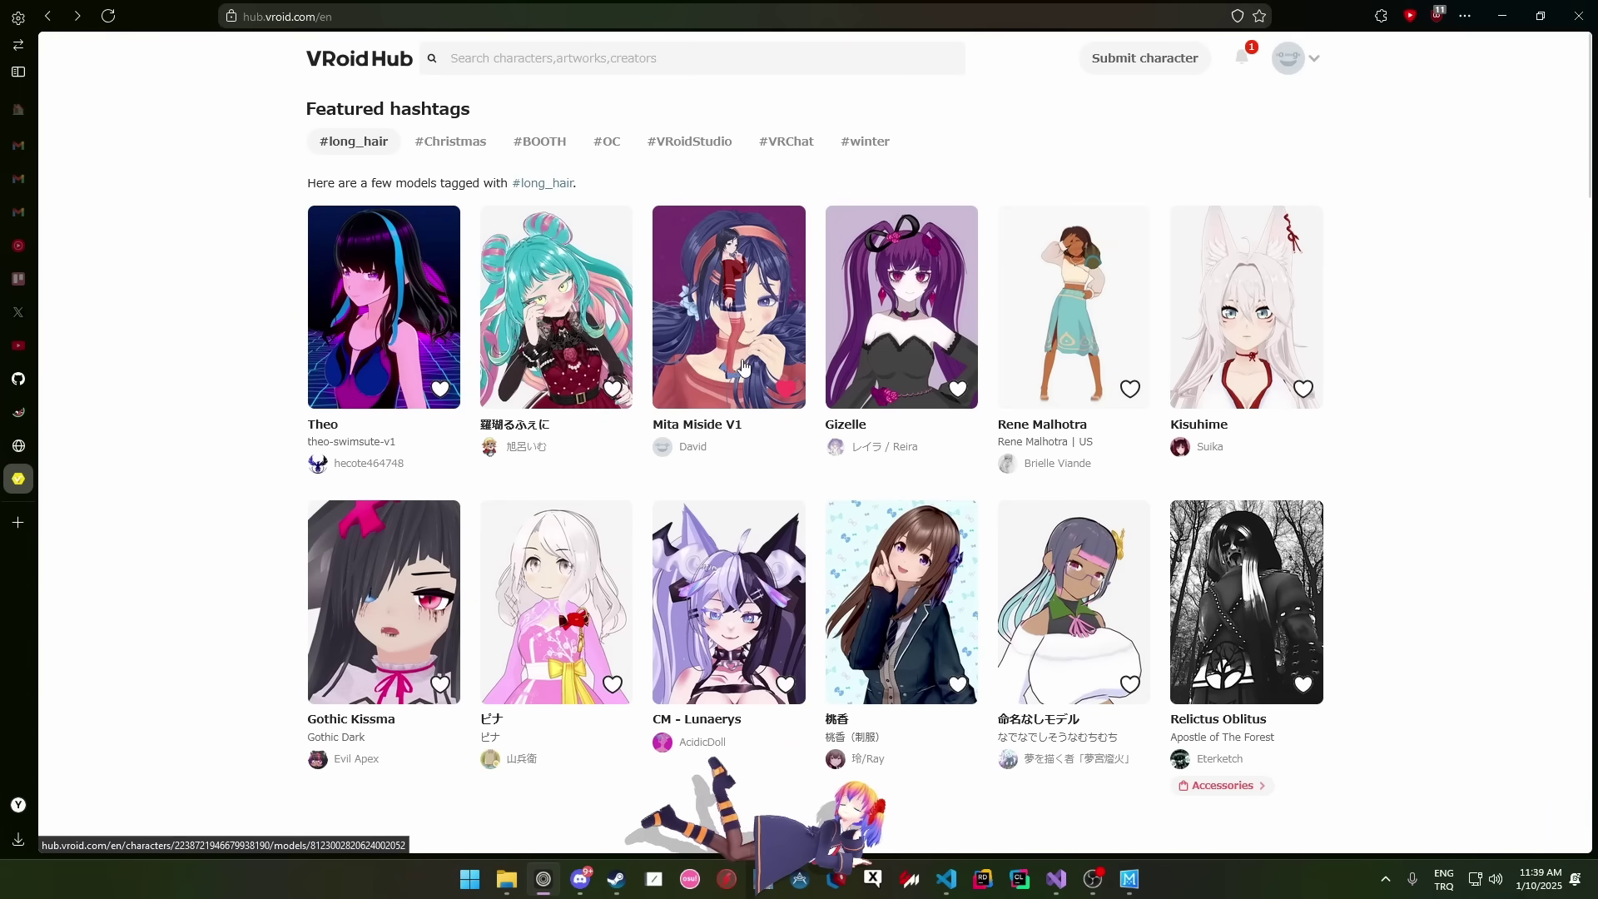
- Check the VRM format on the Mita Miside V1 model page and return to the VRoid Hub model list
scroll(724, 333, "down", 1)
left_click(743, 268)
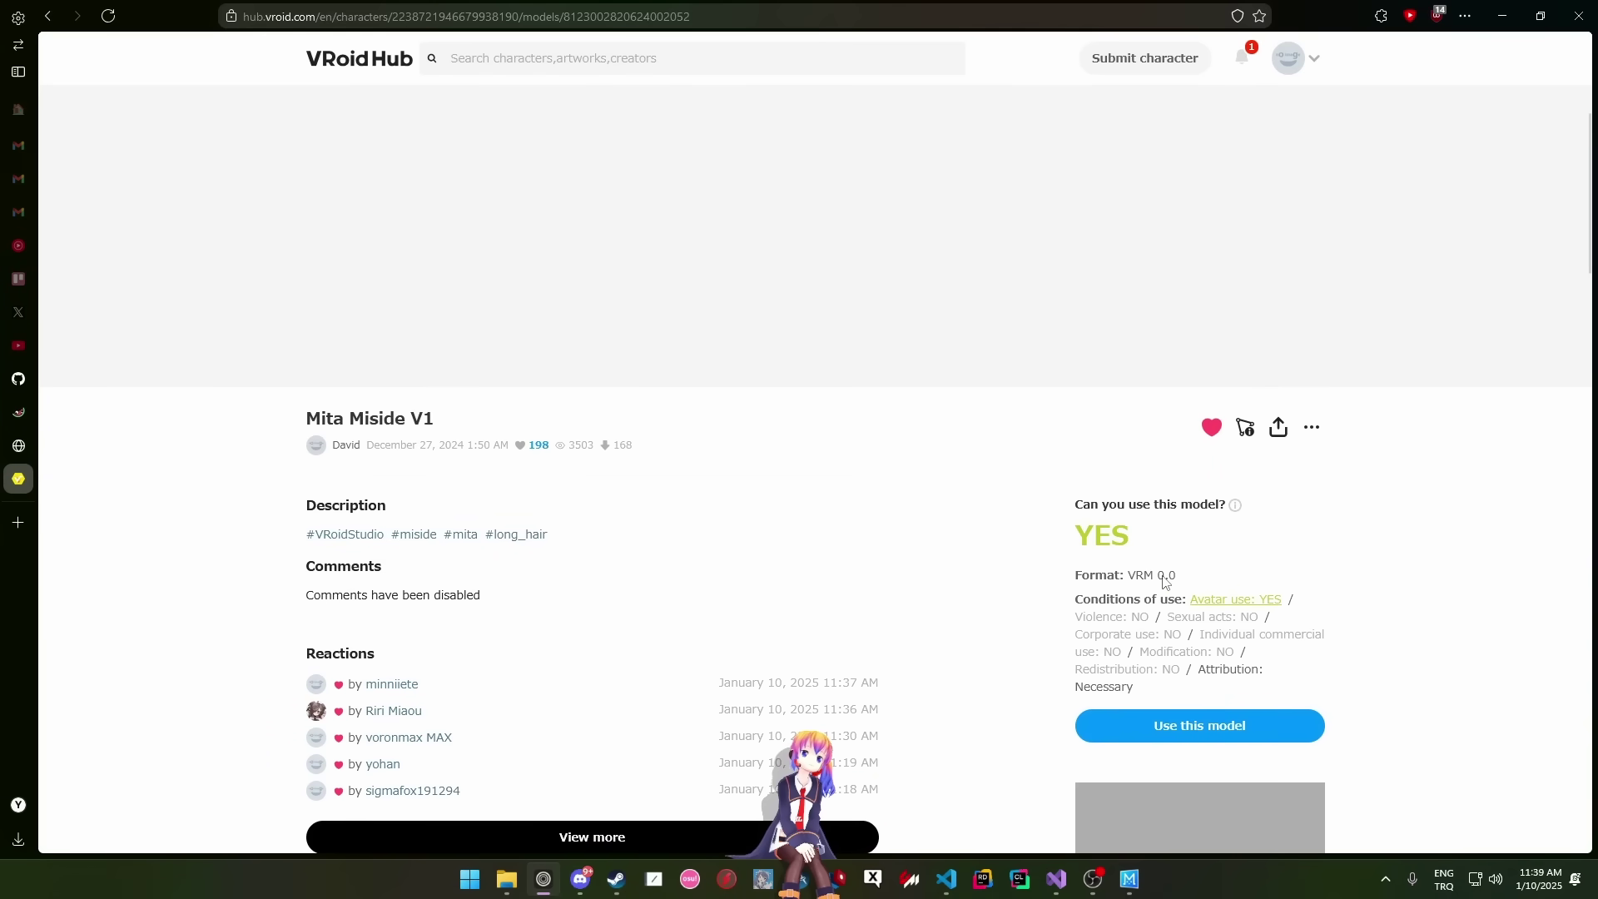
left_click_drag(1192, 580, 1137, 576)
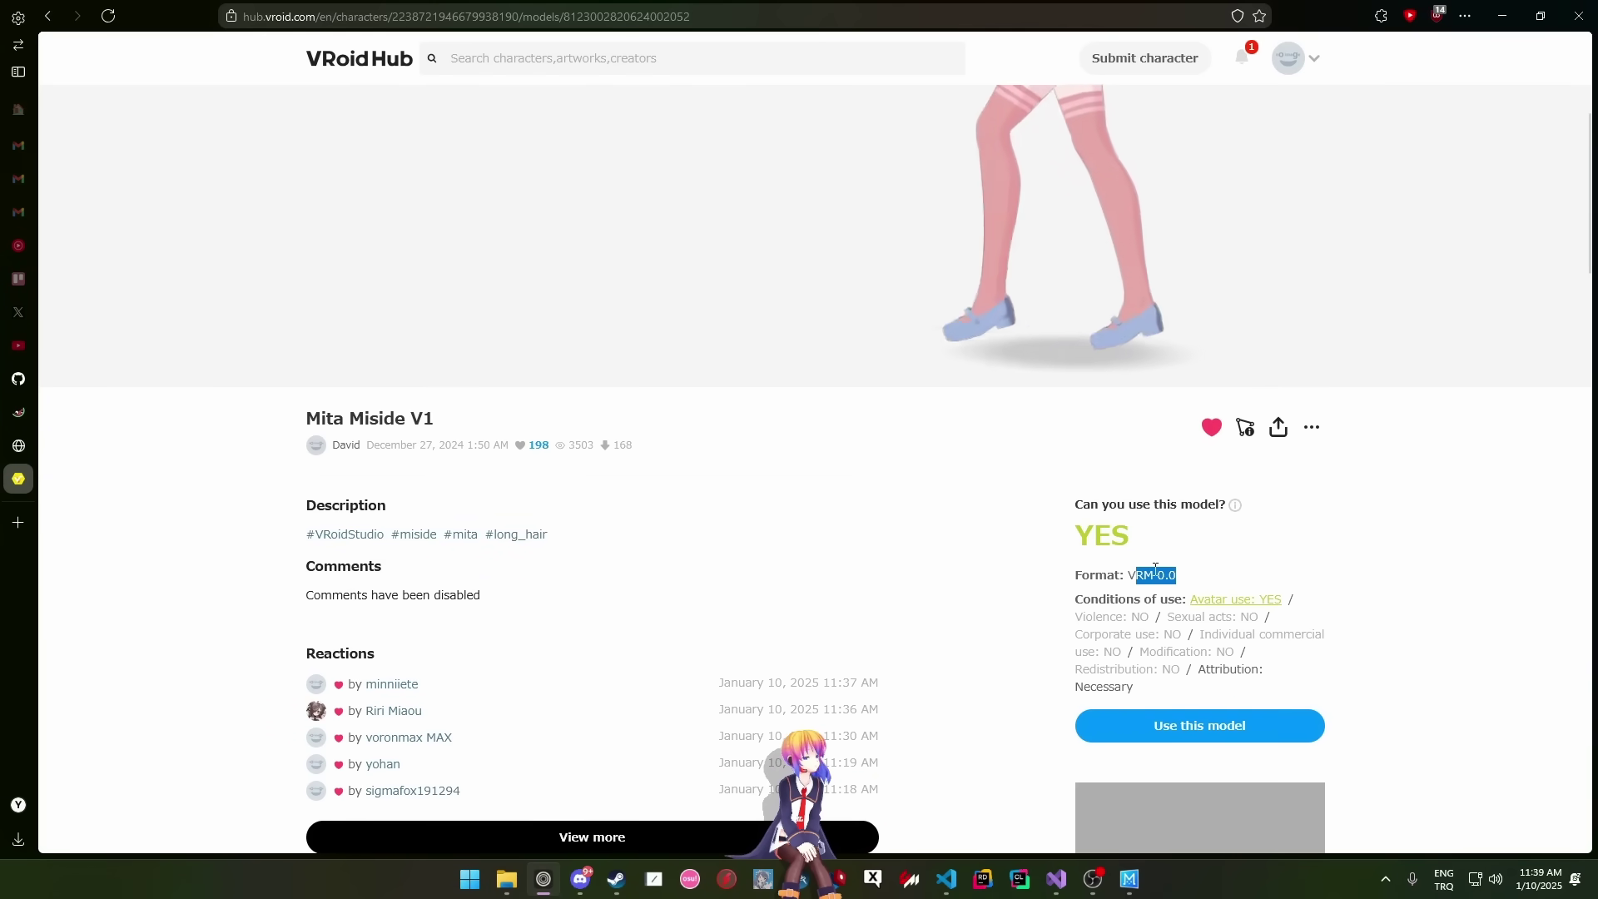
key("alt+Left")
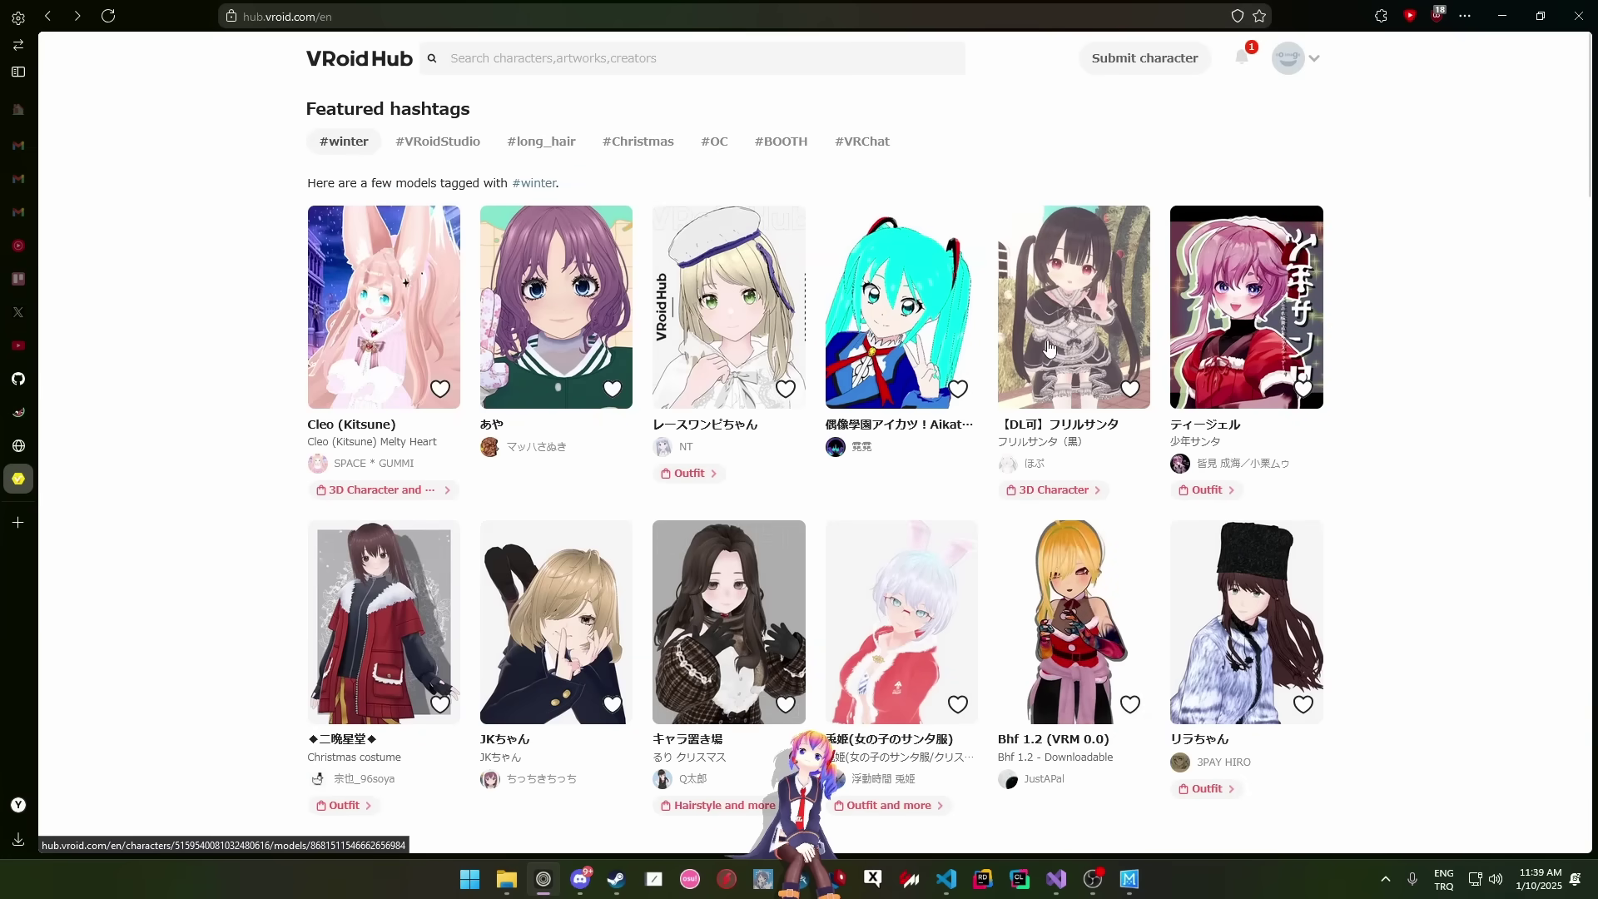
- Open the 【DL可】フリルサンタ model page and check its VRM format
left_click(1049, 348)
scroll(1021, 571, "down", 4)
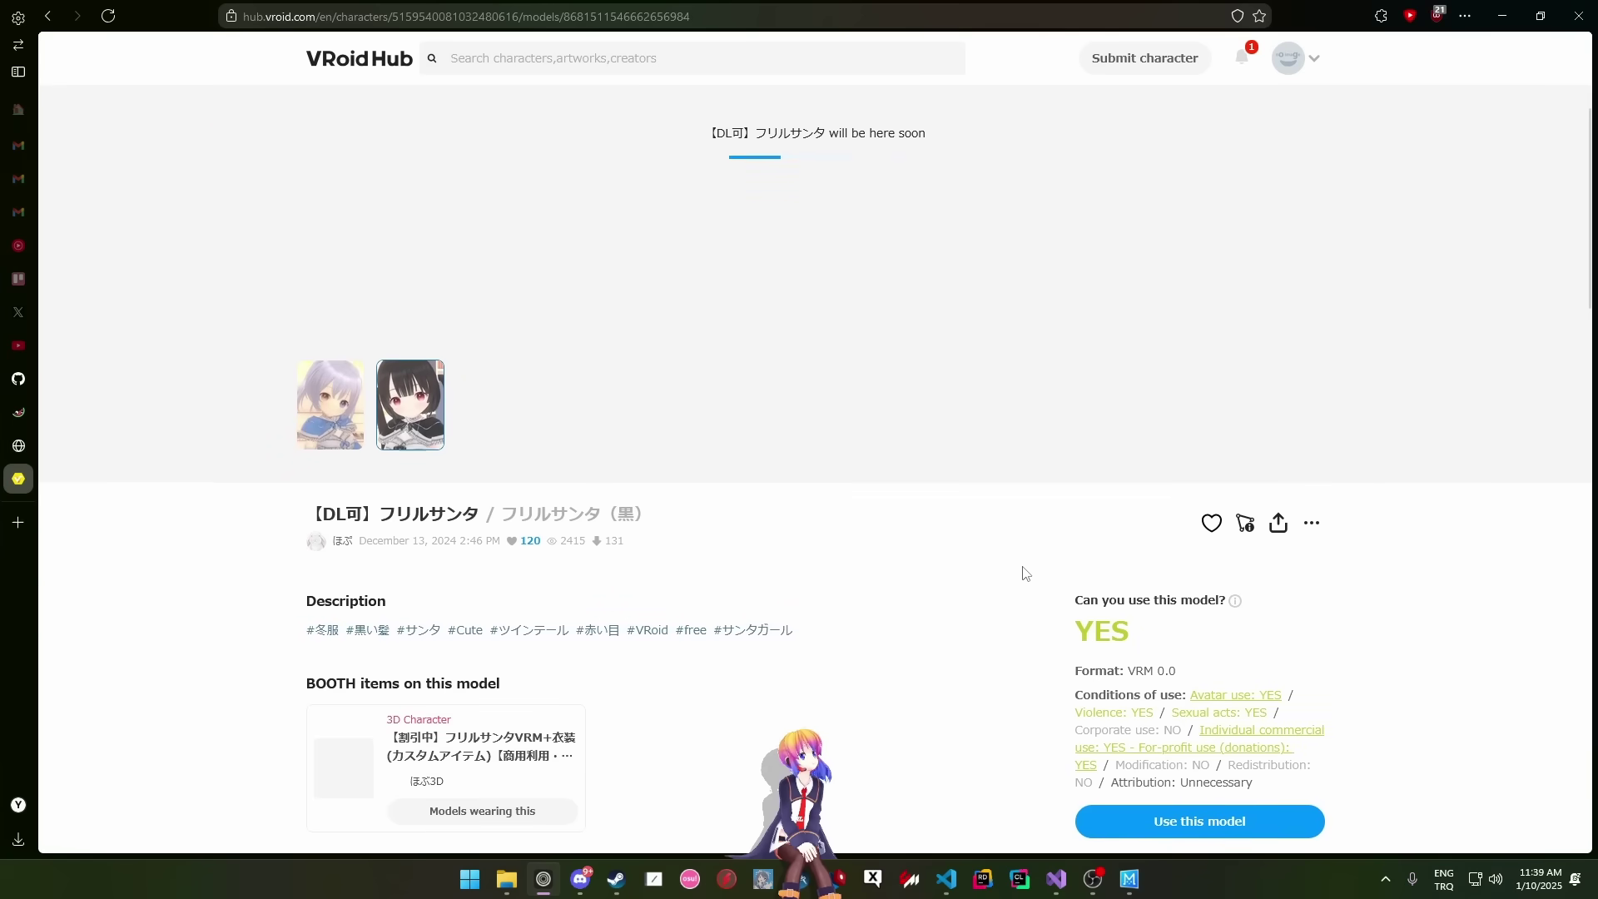
scroll(1116, 582, "down", 1)
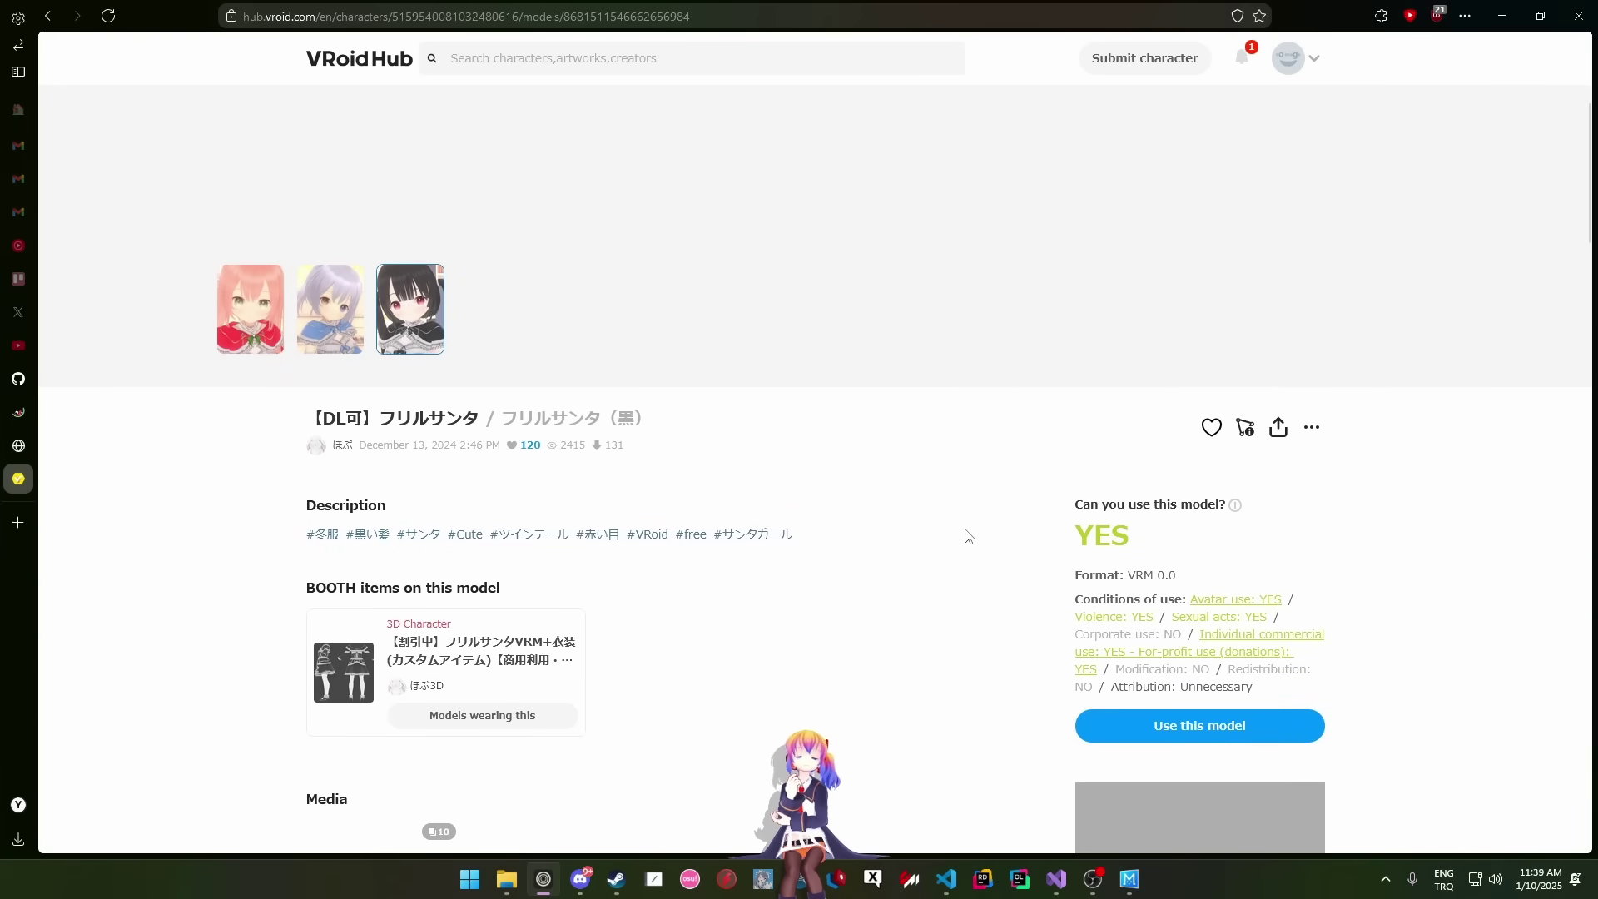
scroll(969, 535, "down", 1)
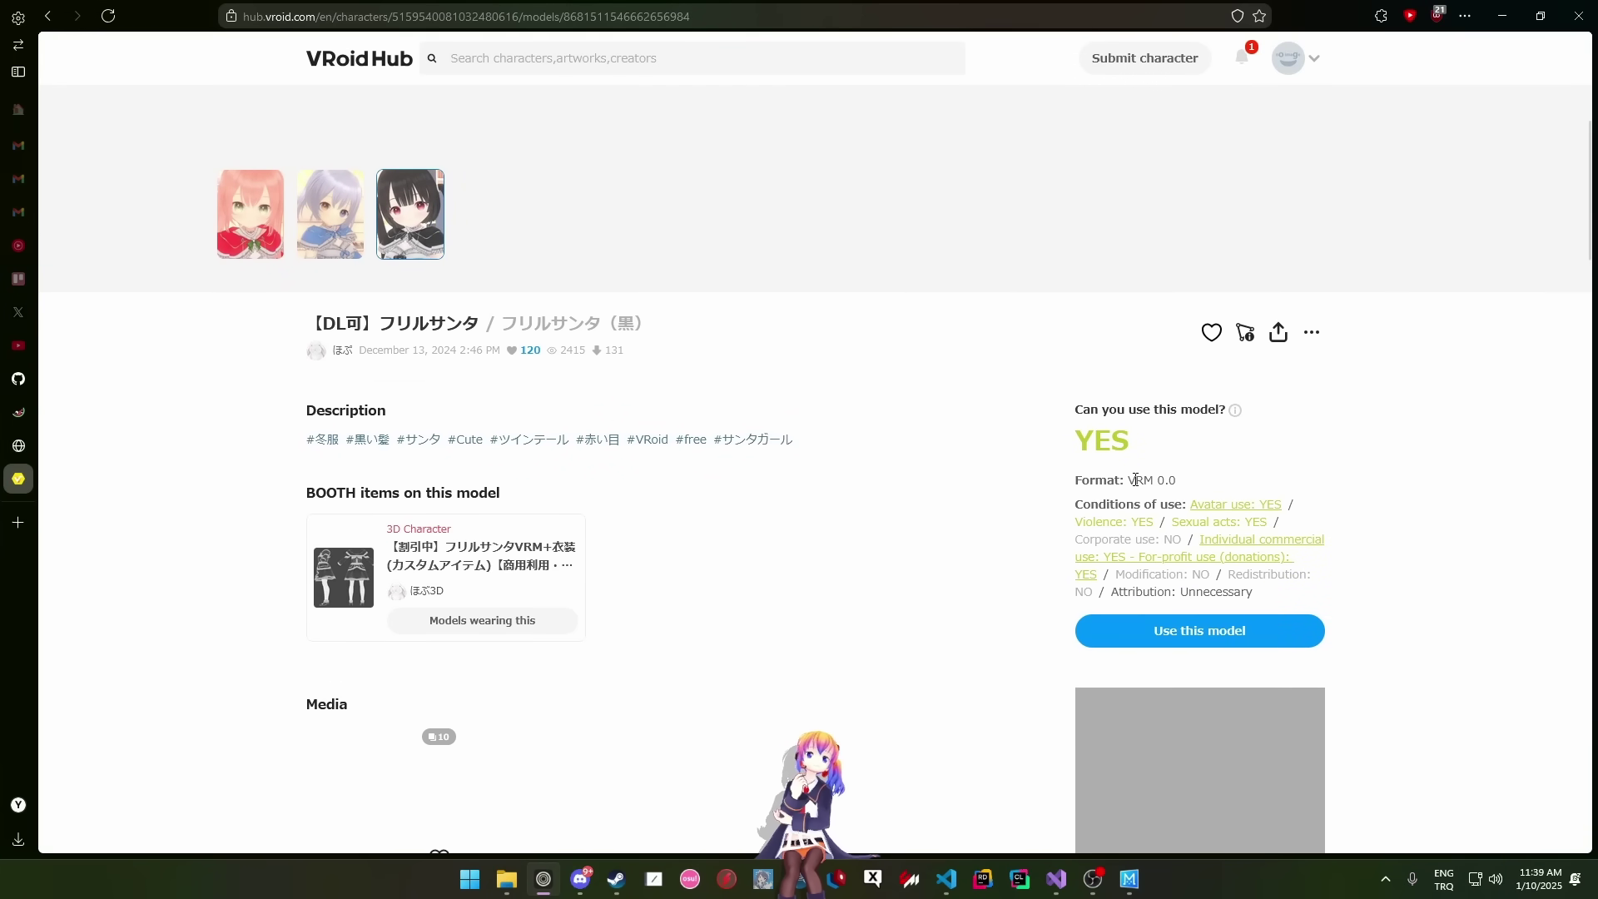
left_click_drag(1135, 480, 1168, 481)
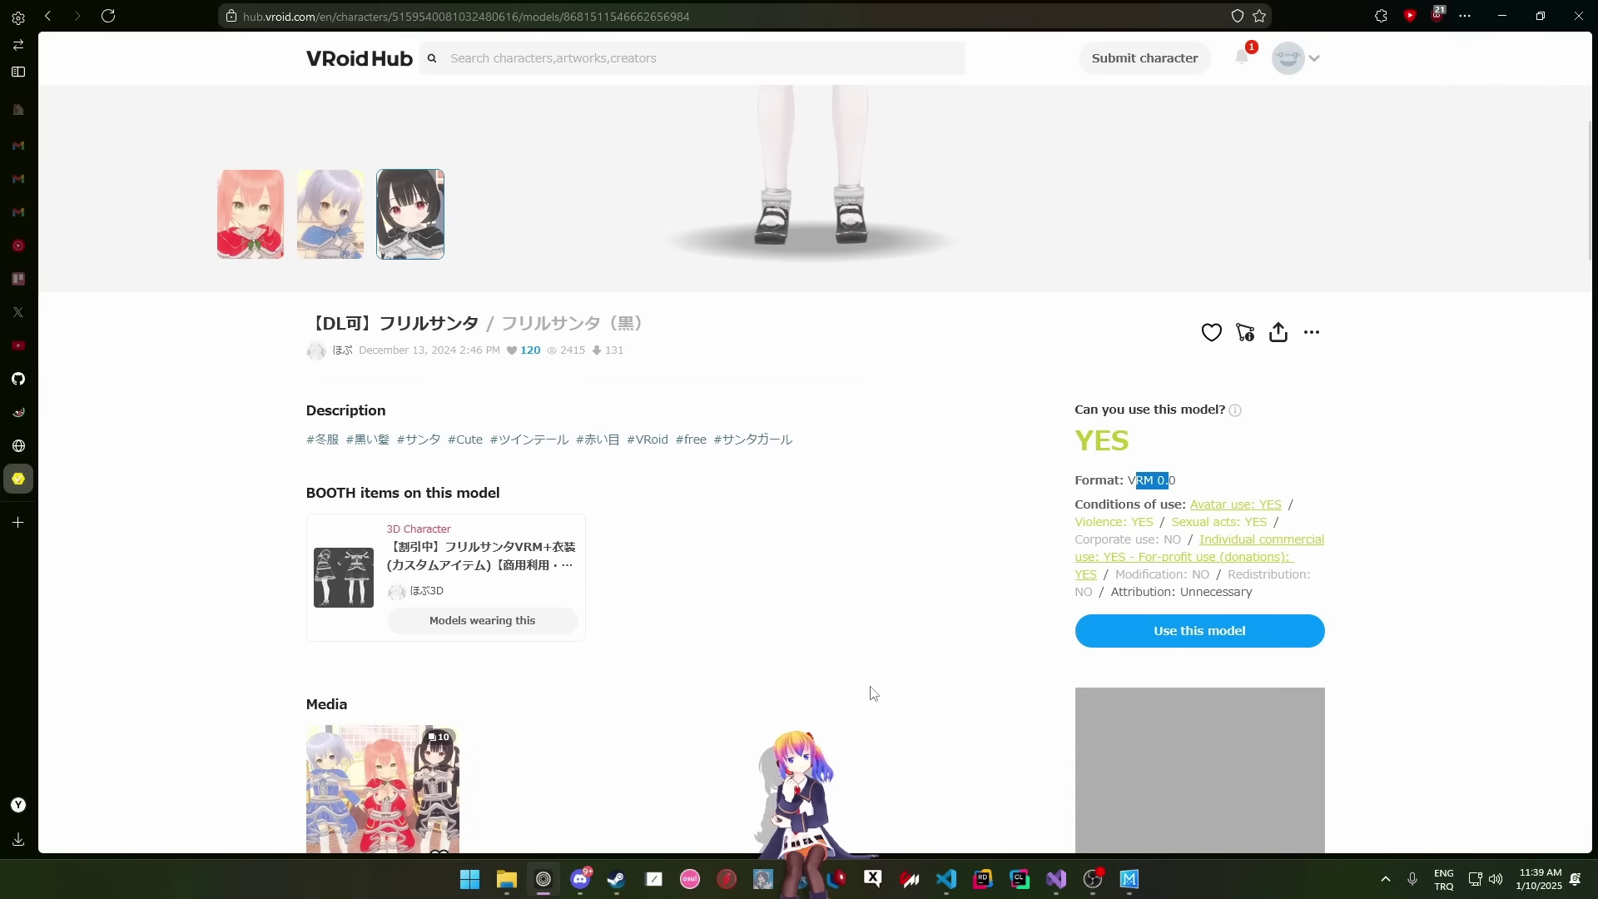
- Load rin.vrm from the Archives\Other folder on SATA SSD (E:) as the Desktop Mate avatar
left_click(809, 789)
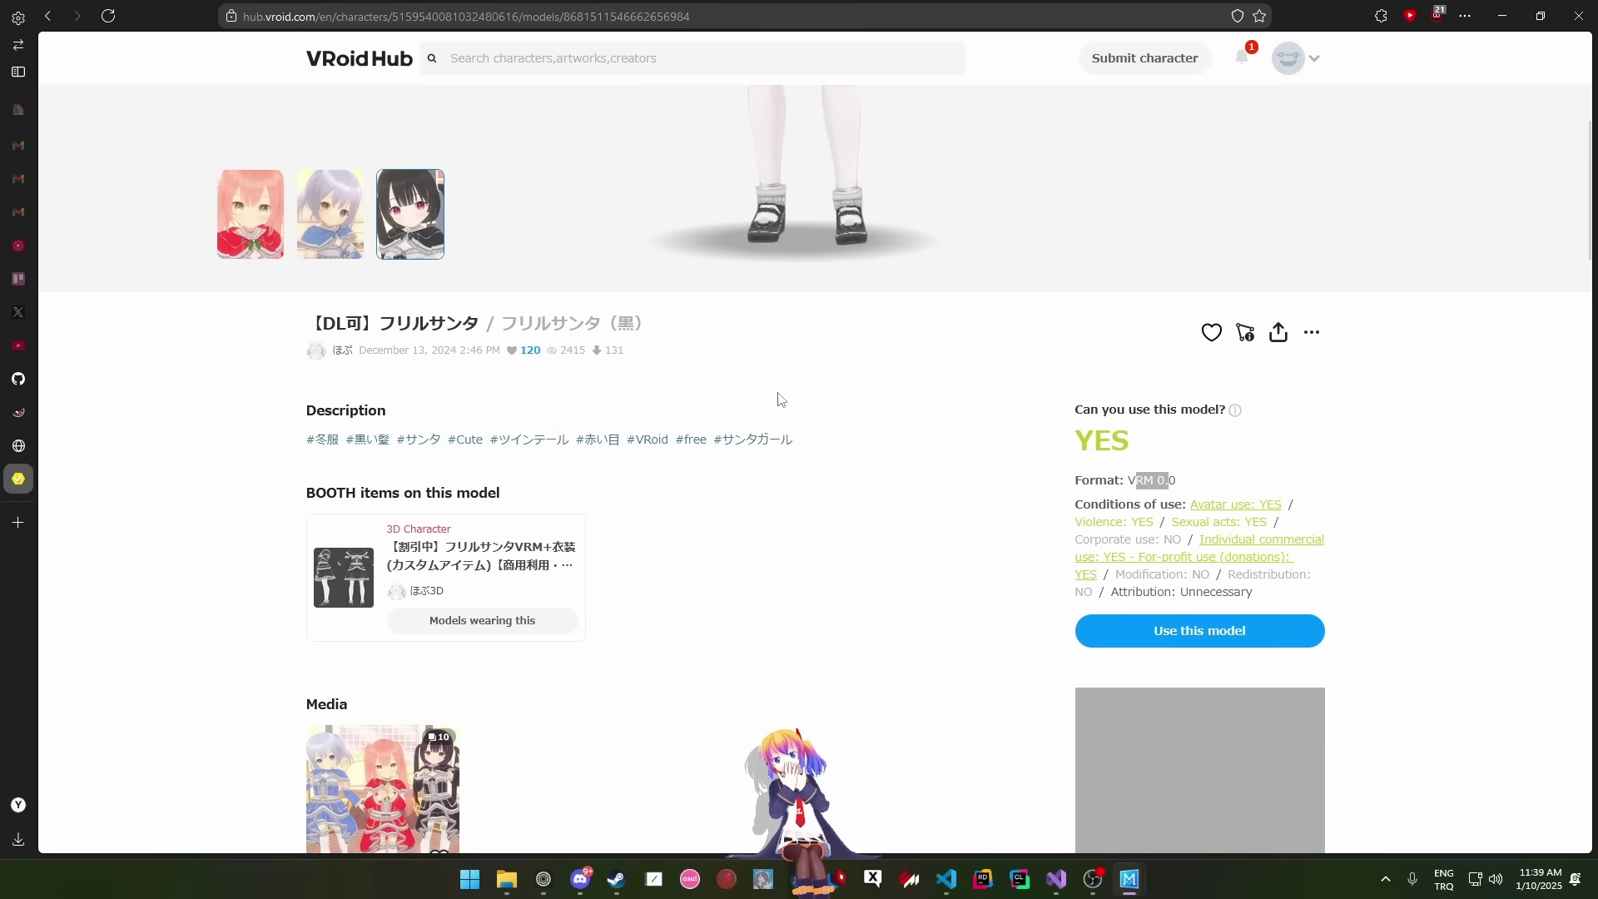
left_click_drag(797, 814, 896, 424)
key("F4")
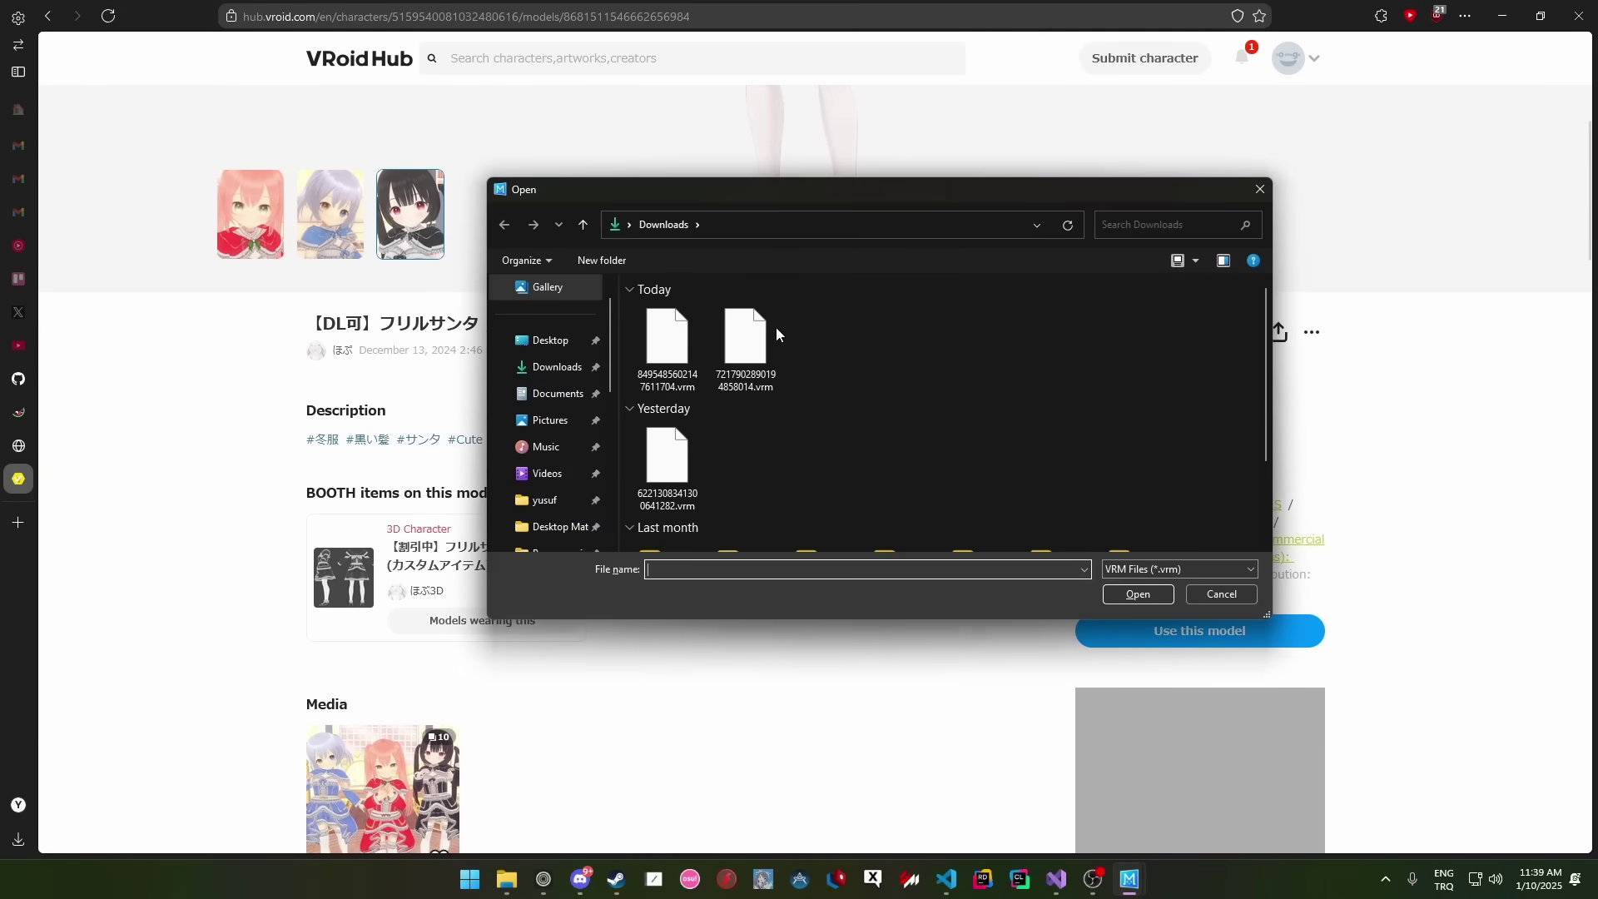
scroll(558, 450, "down", 5)
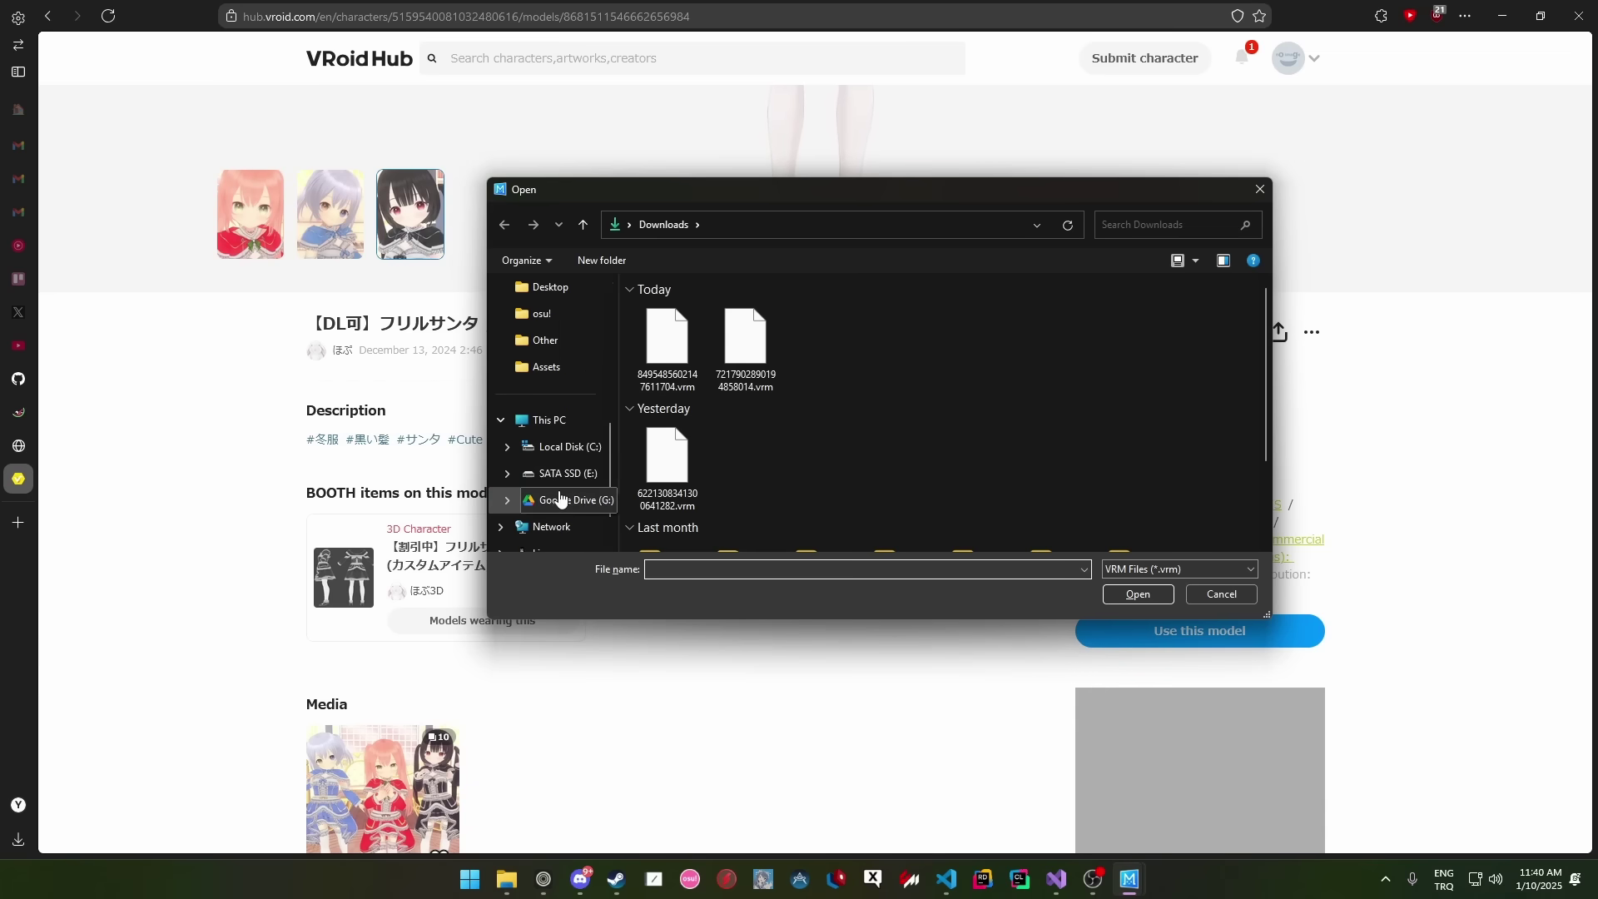
double_click(677, 311)
double_click(674, 354)
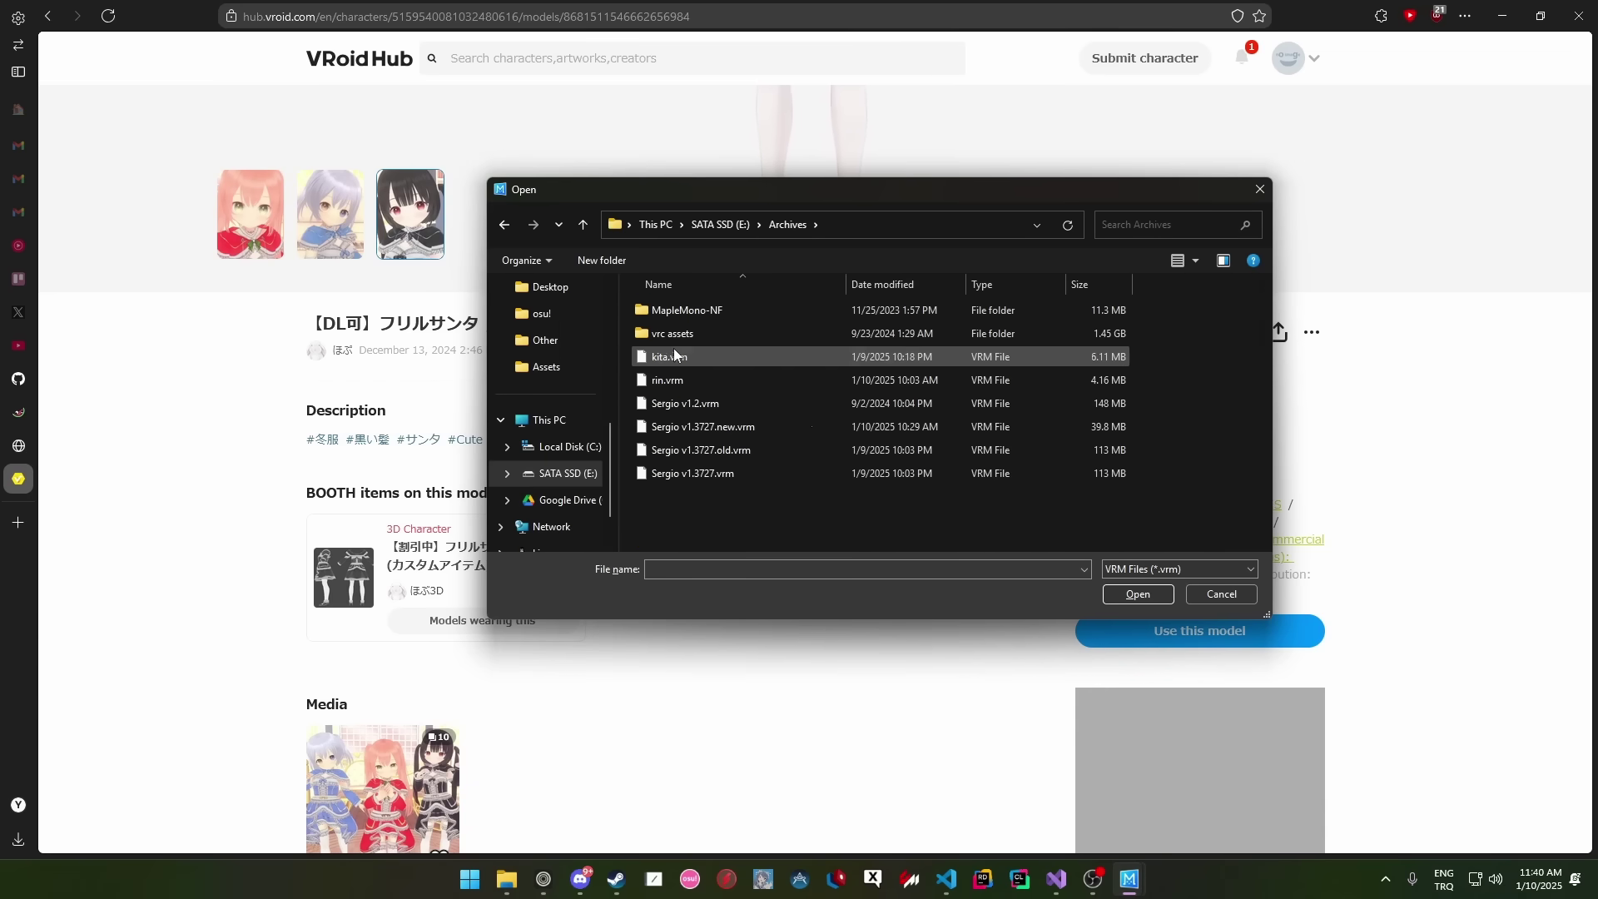
double_click(701, 379)
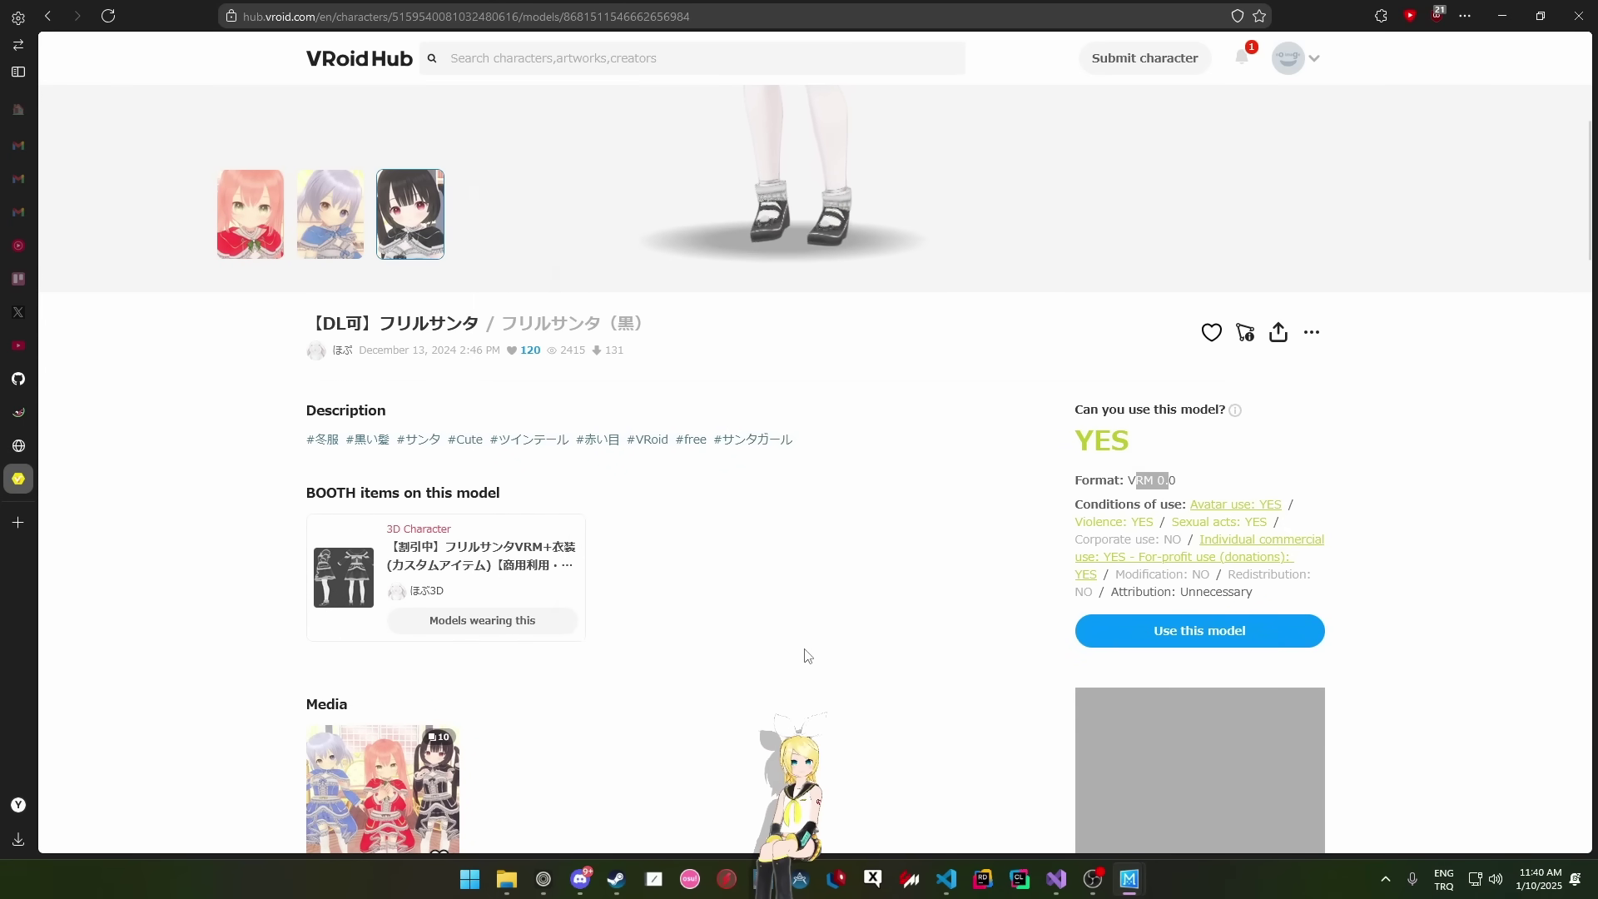
- Quit Desktop Mate through its character menu and launch it again from Steam
right_click(824, 750)
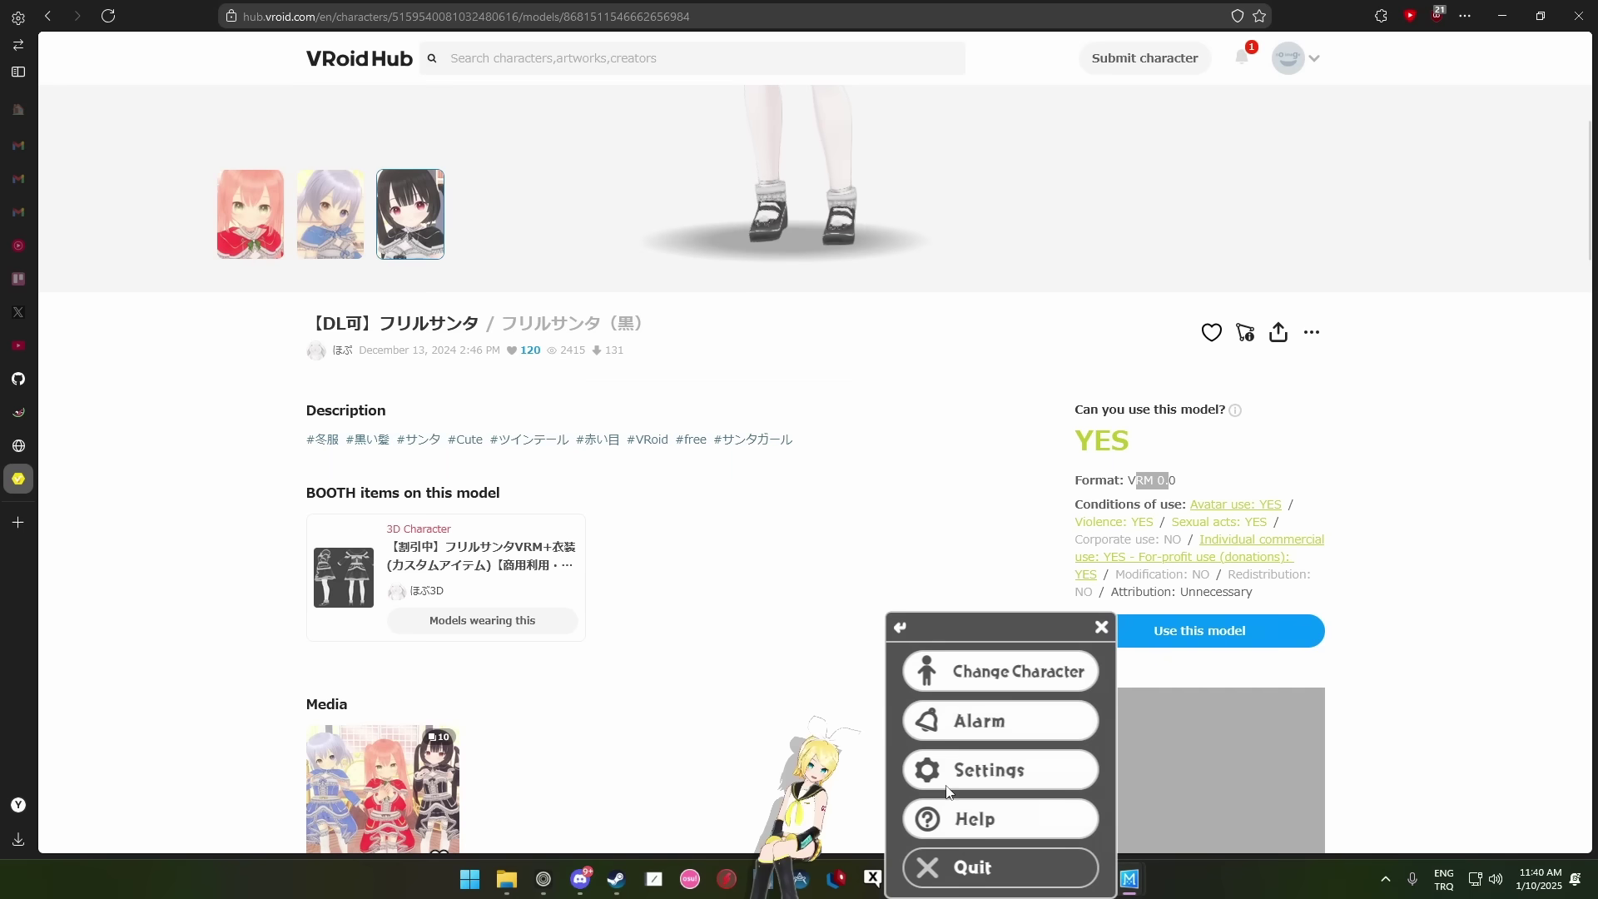
left_click(991, 856)
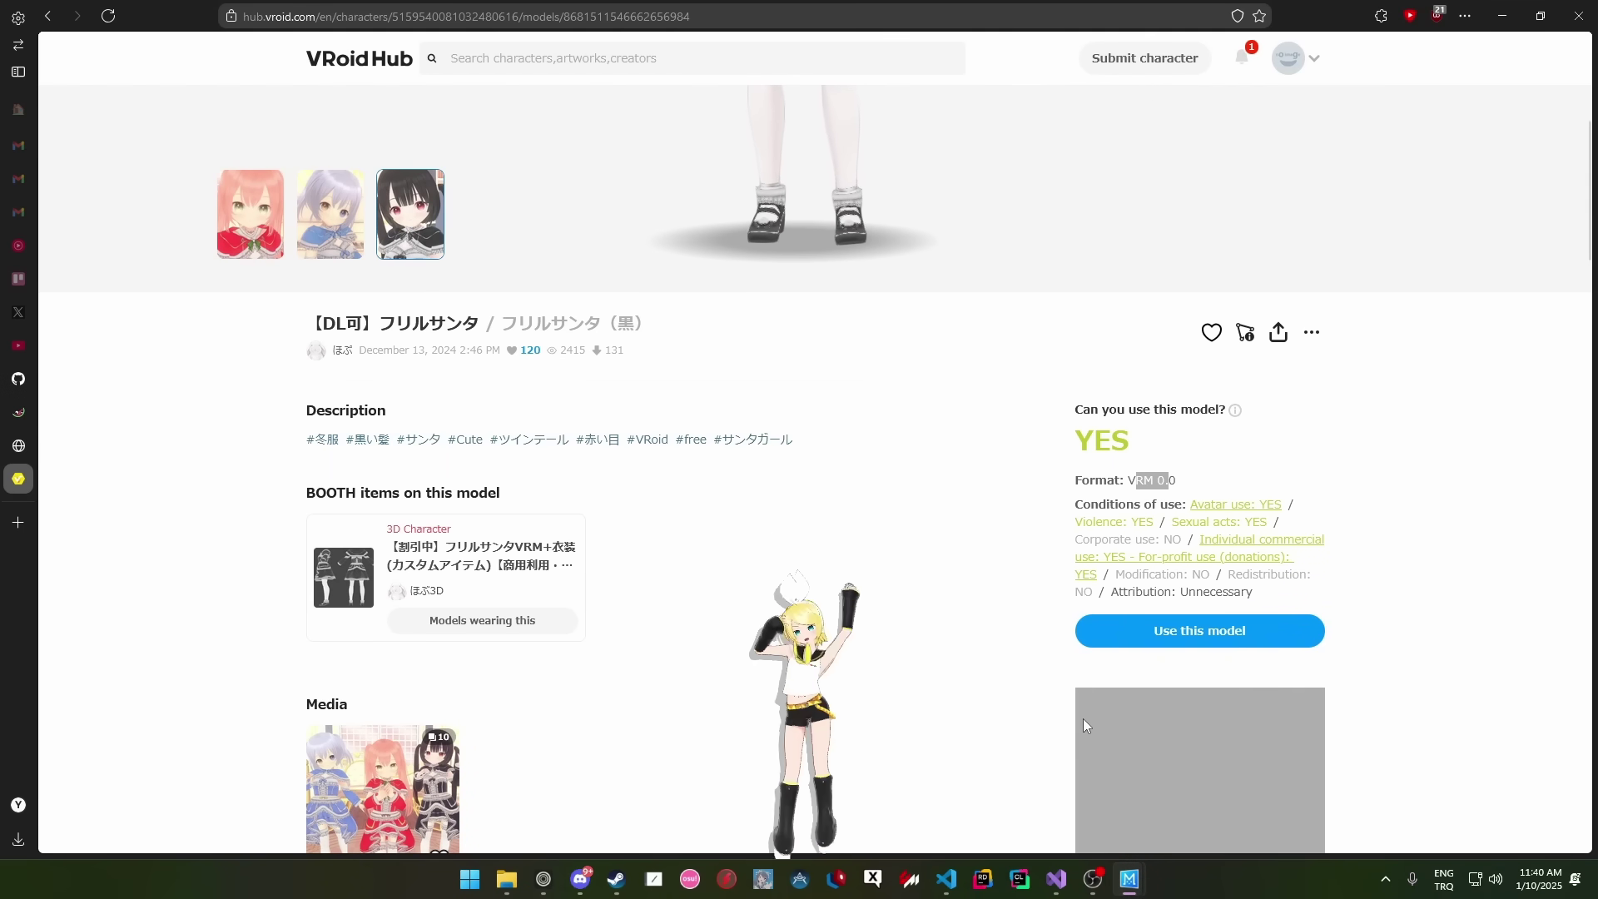
left_click(617, 879)
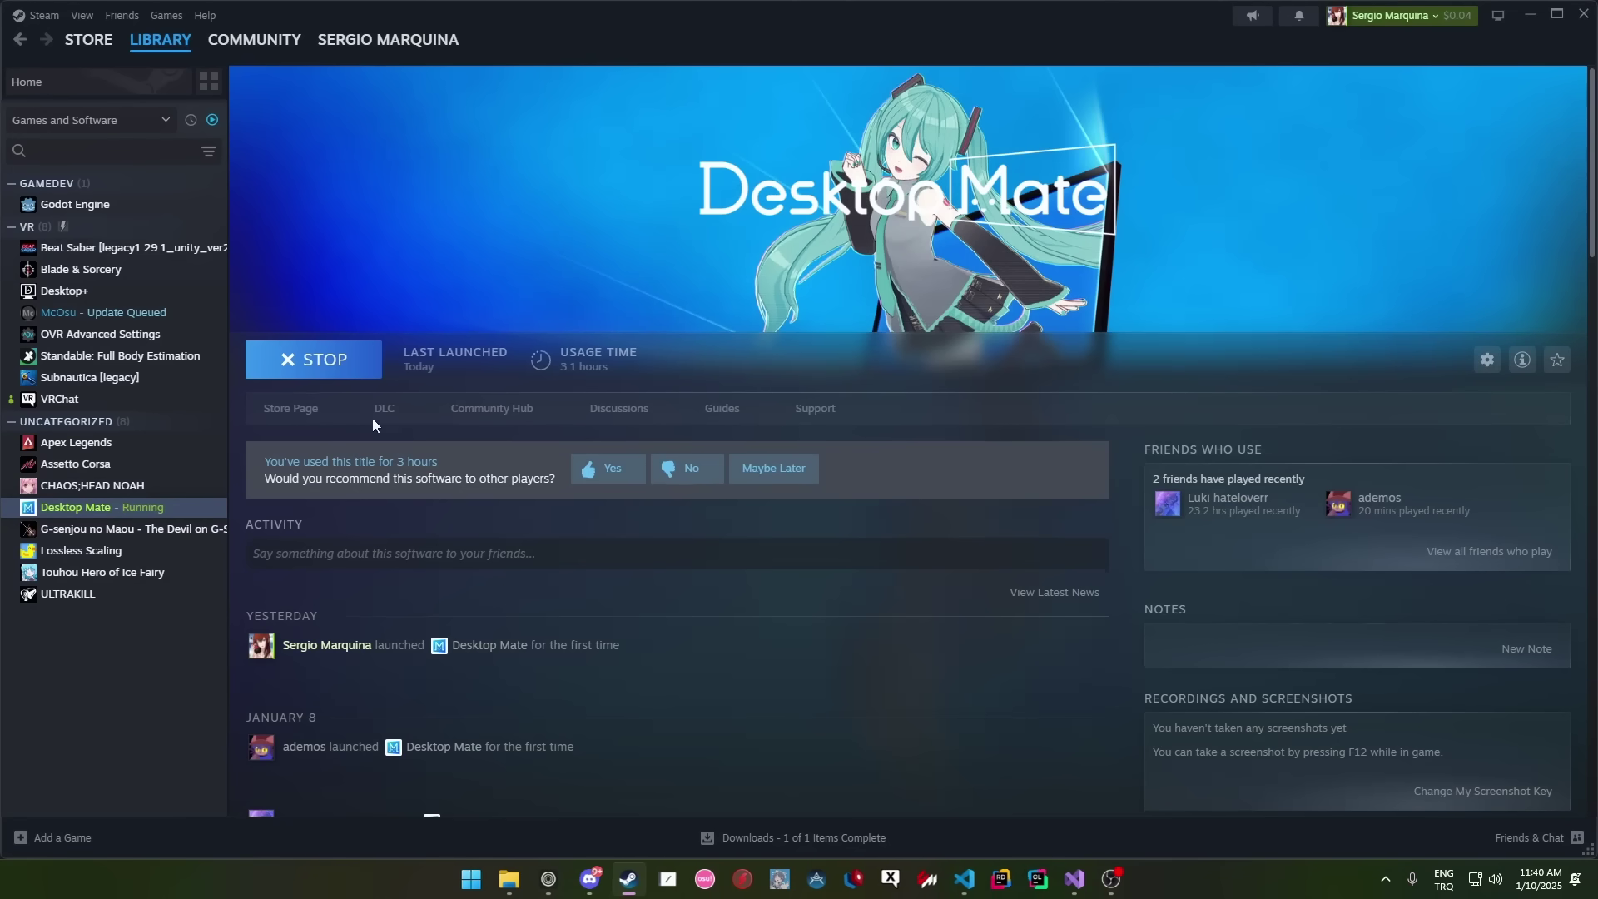
left_click(325, 359)
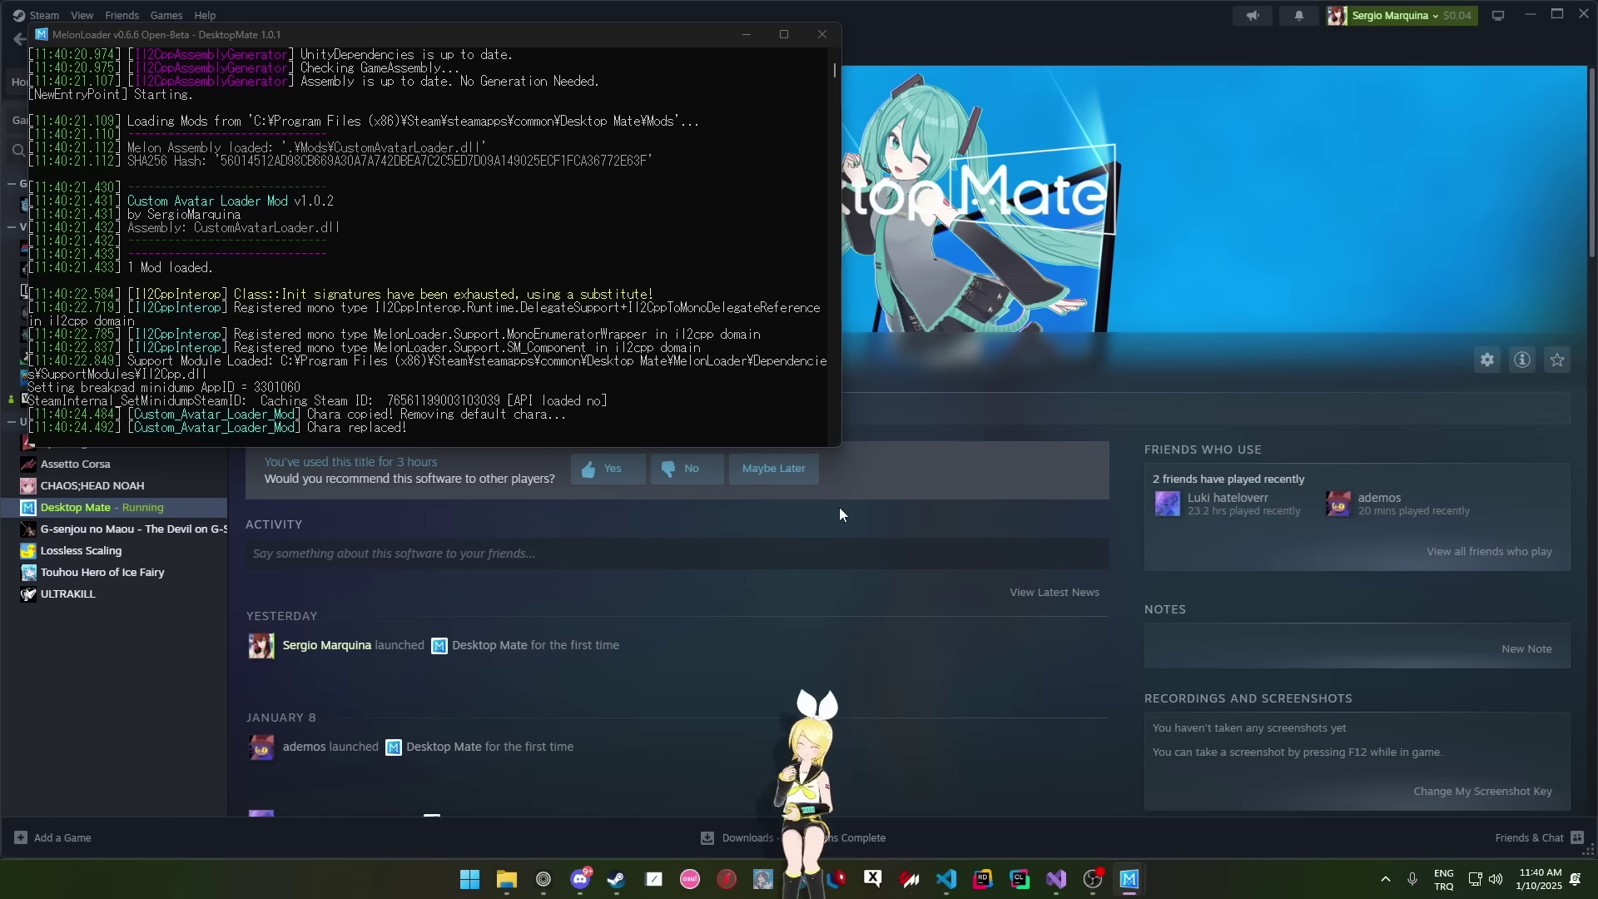
- Try to load the v1.2 VRM file from the Archives\Other folder as the avatar, and dismiss the dialog
key("F4")
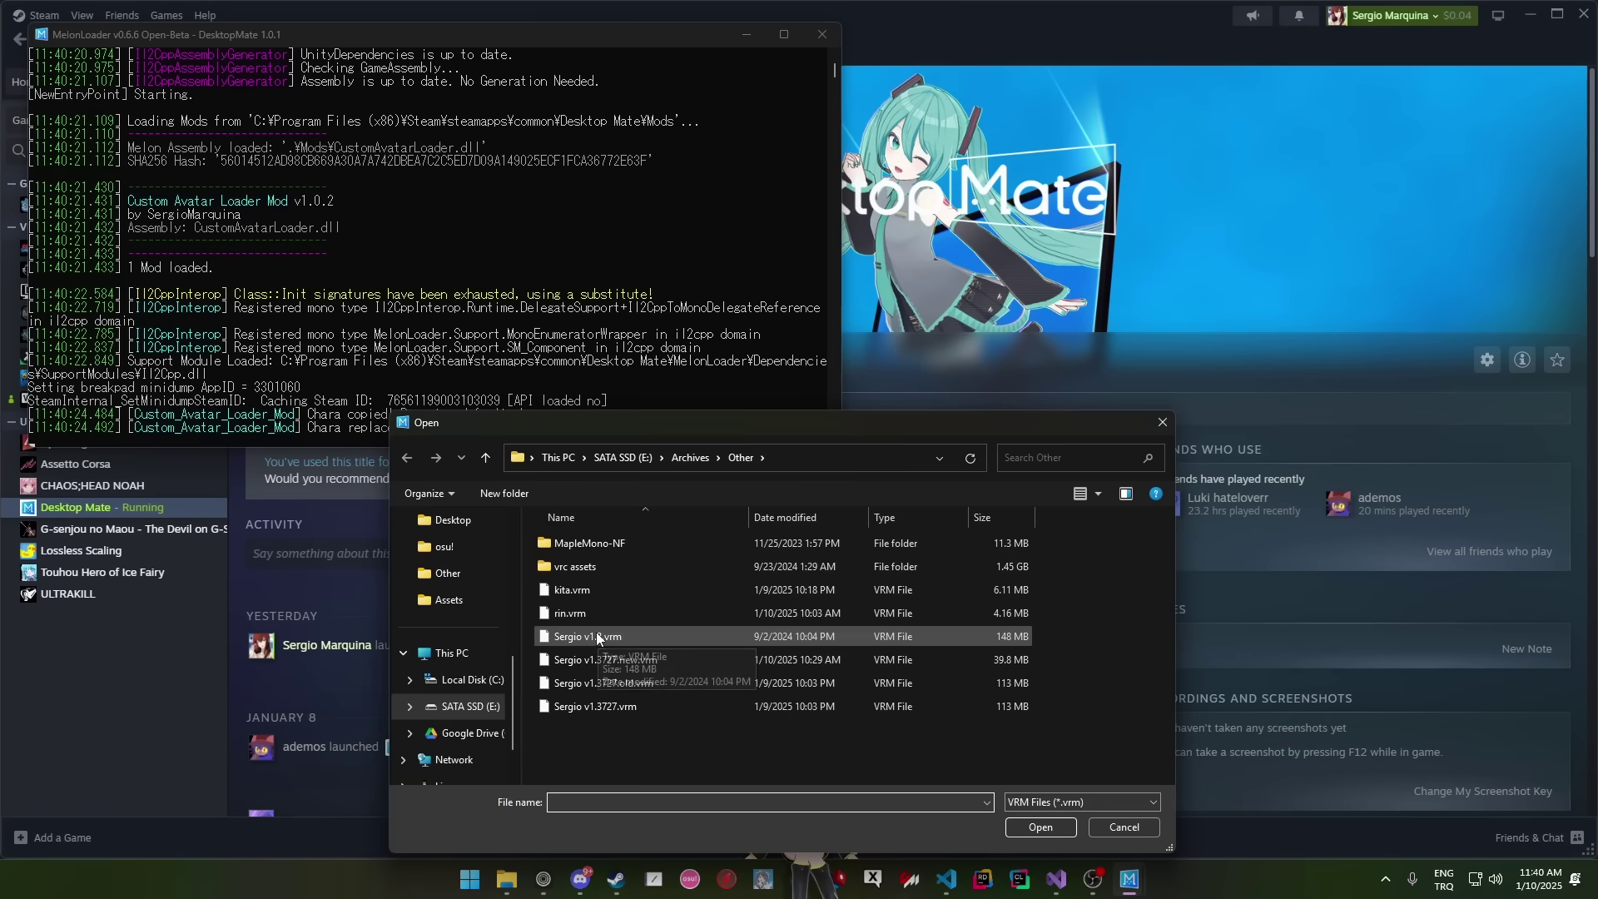
left_click(611, 642)
double_click(611, 638)
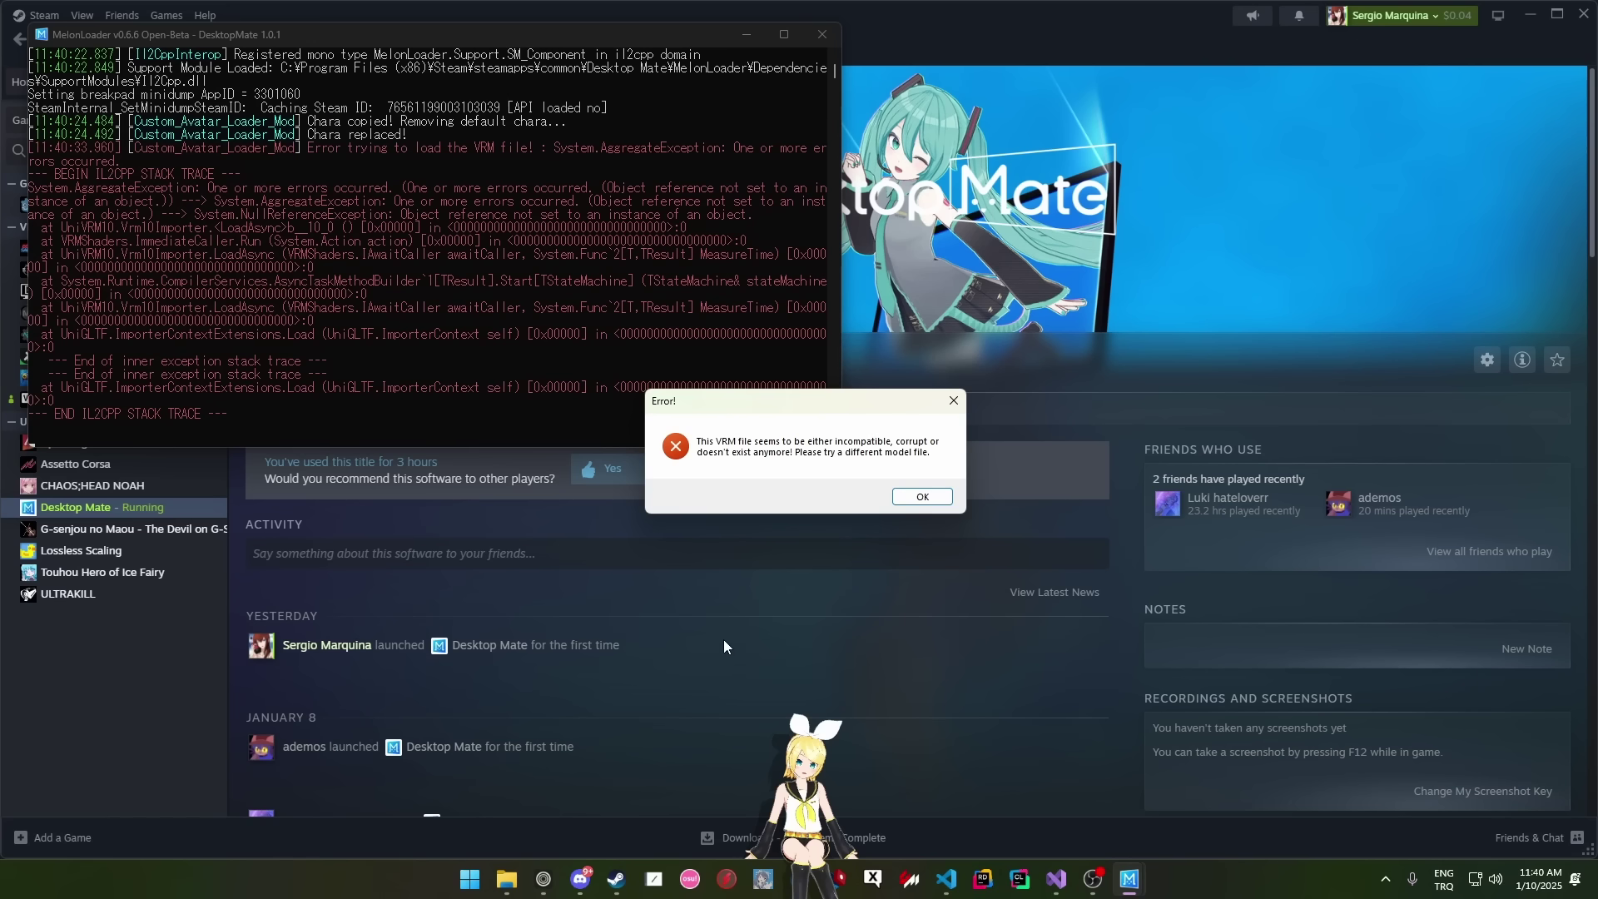
left_click(923, 496)
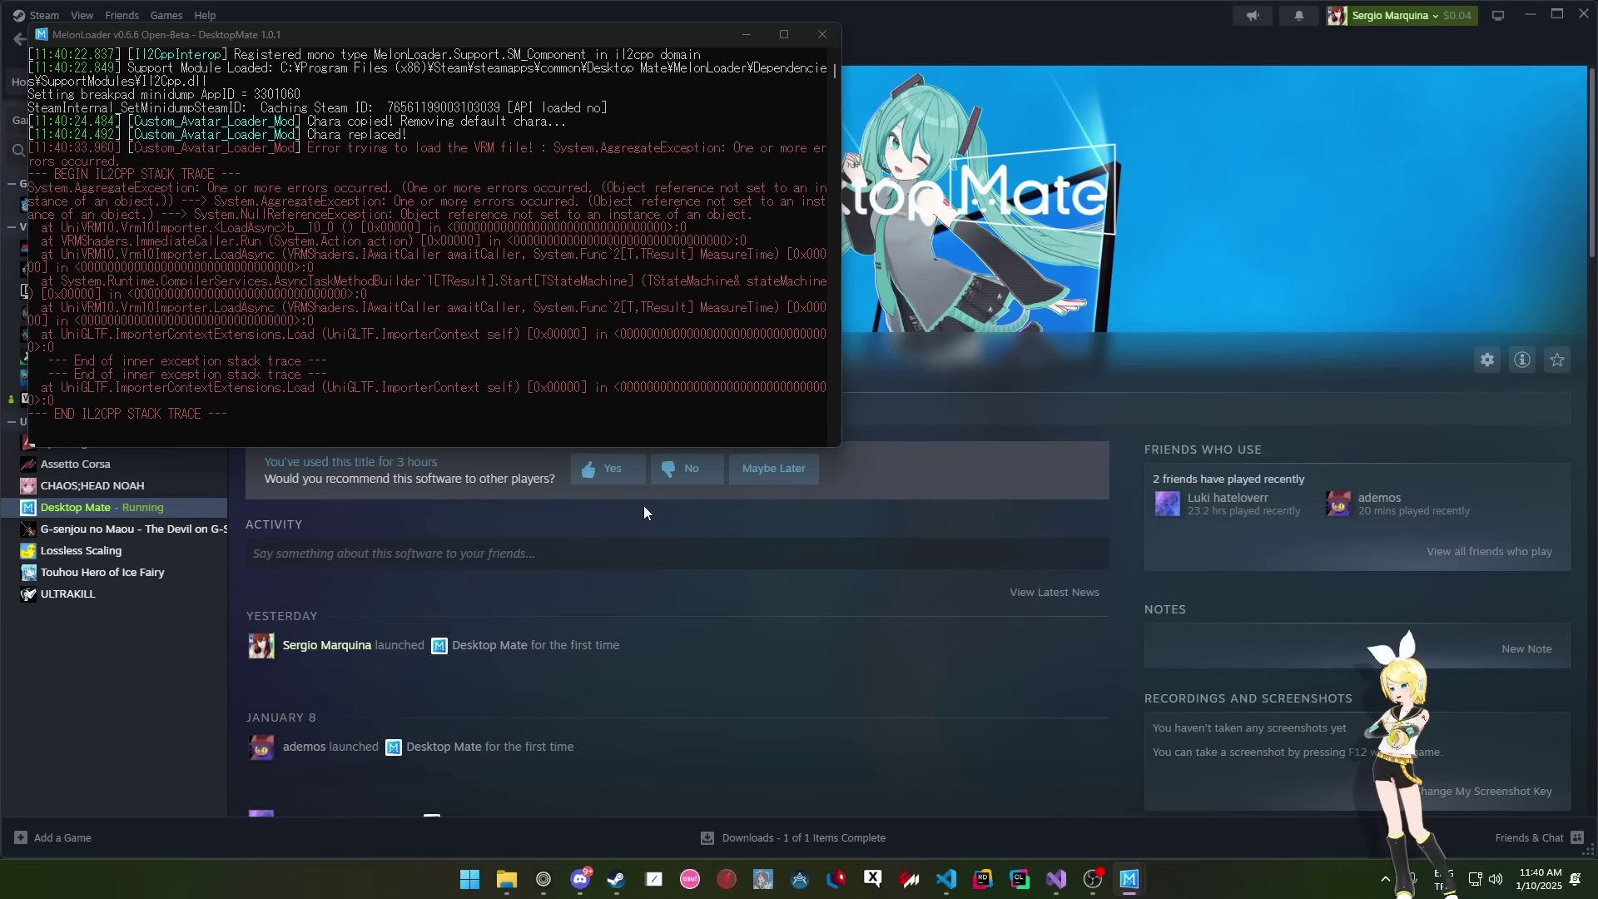
- Minimize and restore the MelonLoader console, move it toward the middle of the desktop, and close it to end Desktop Mate
left_click(757, 32)
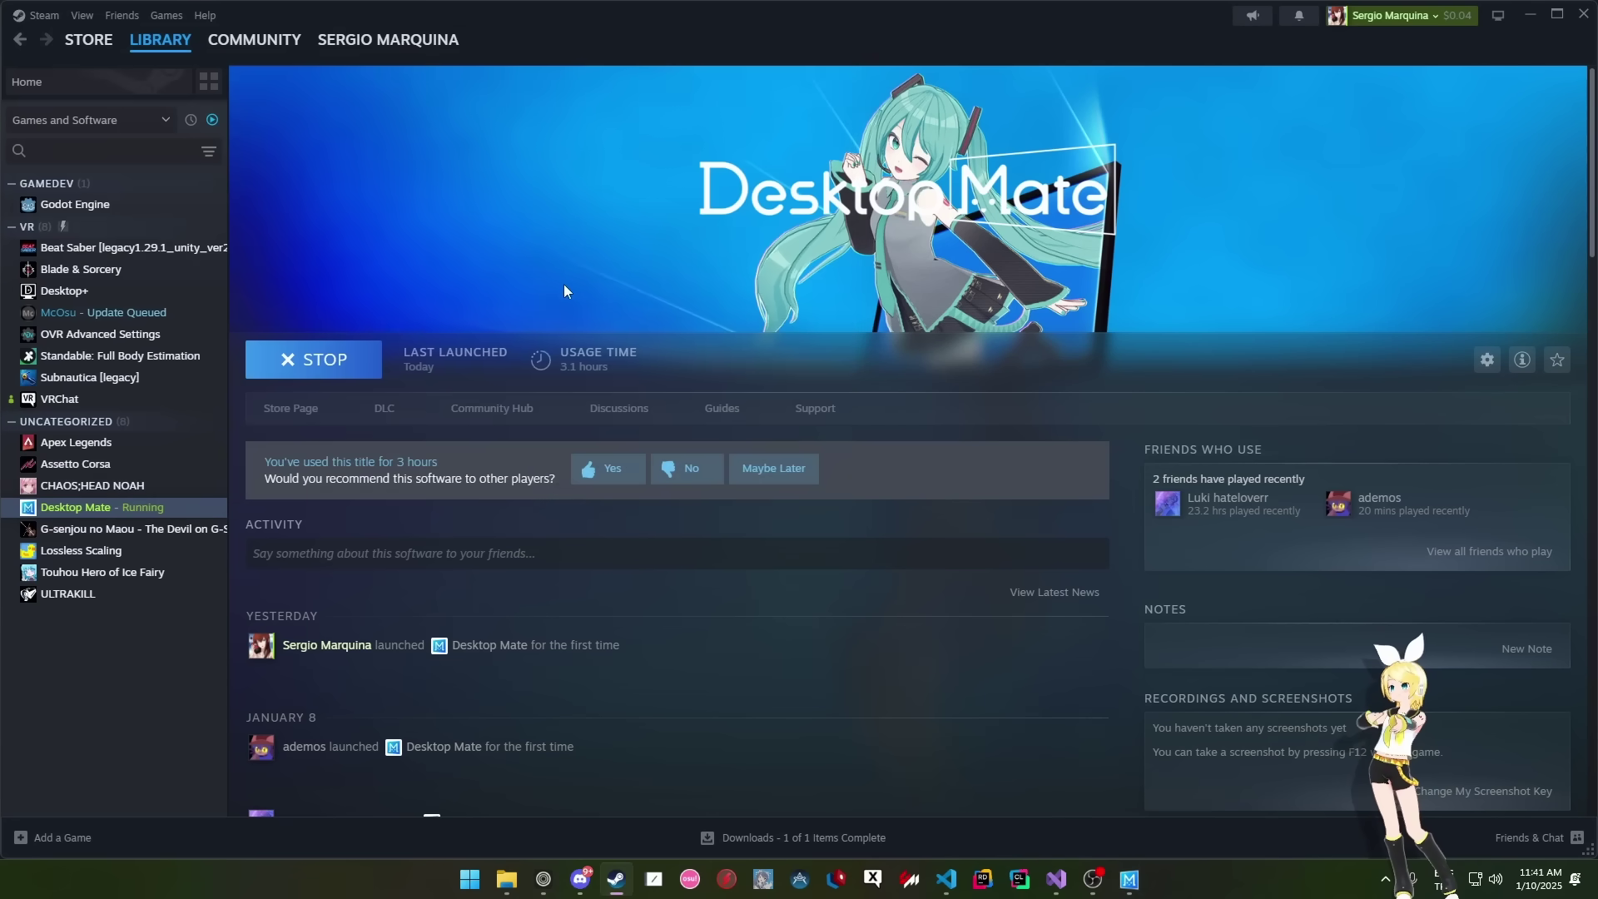
mouse_move(1125, 876)
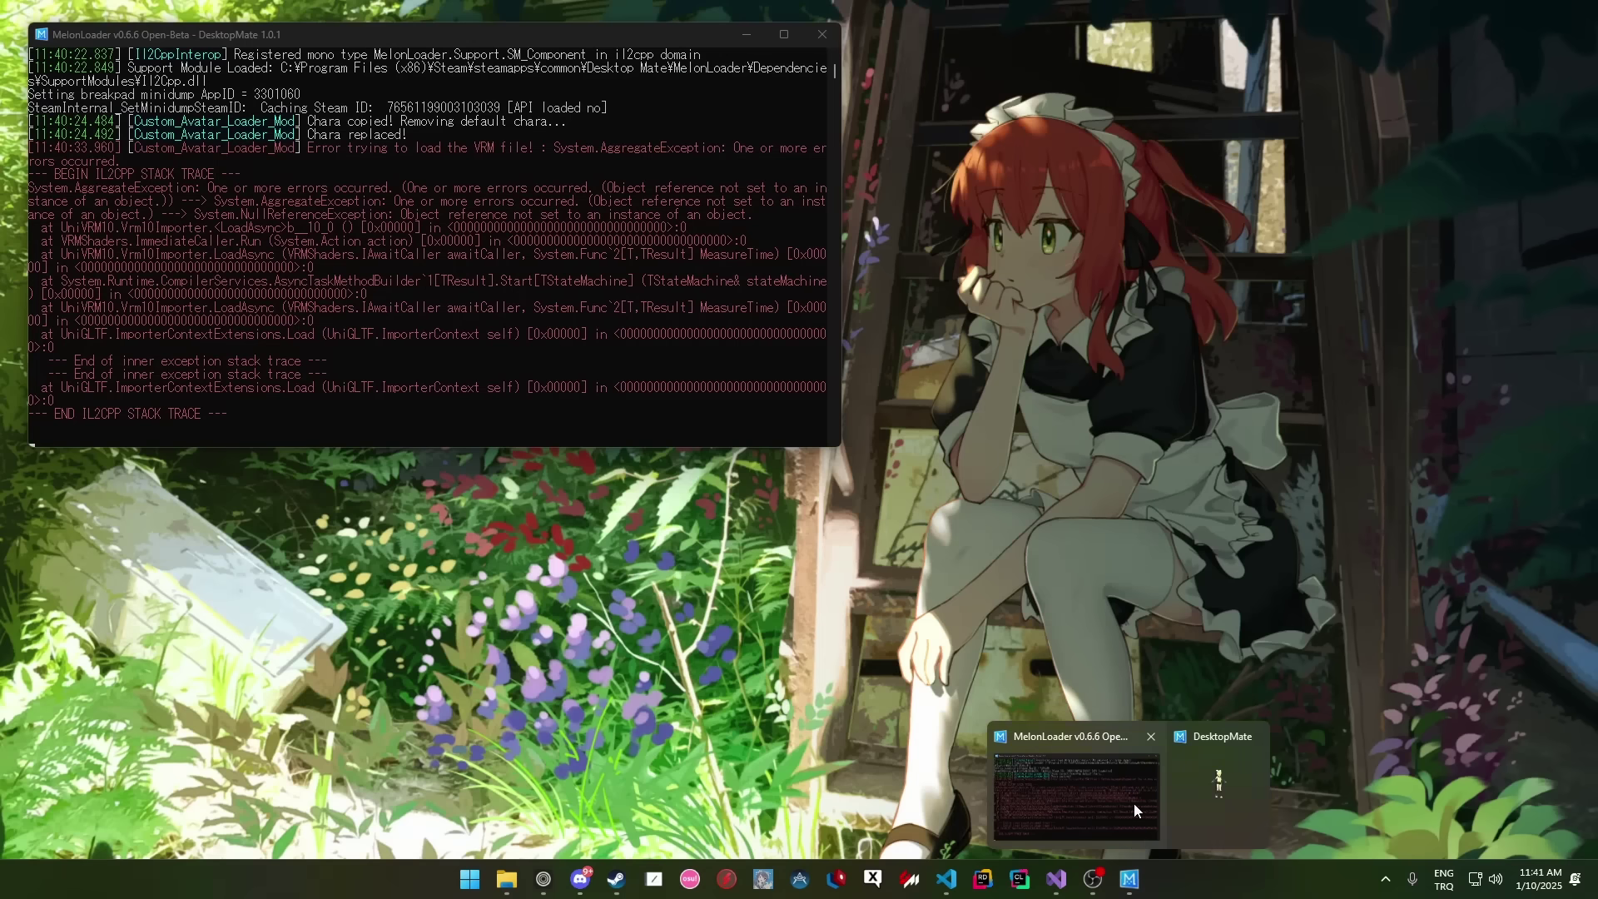
left_click(1074, 774)
left_click_drag(381, 38, 672, 208)
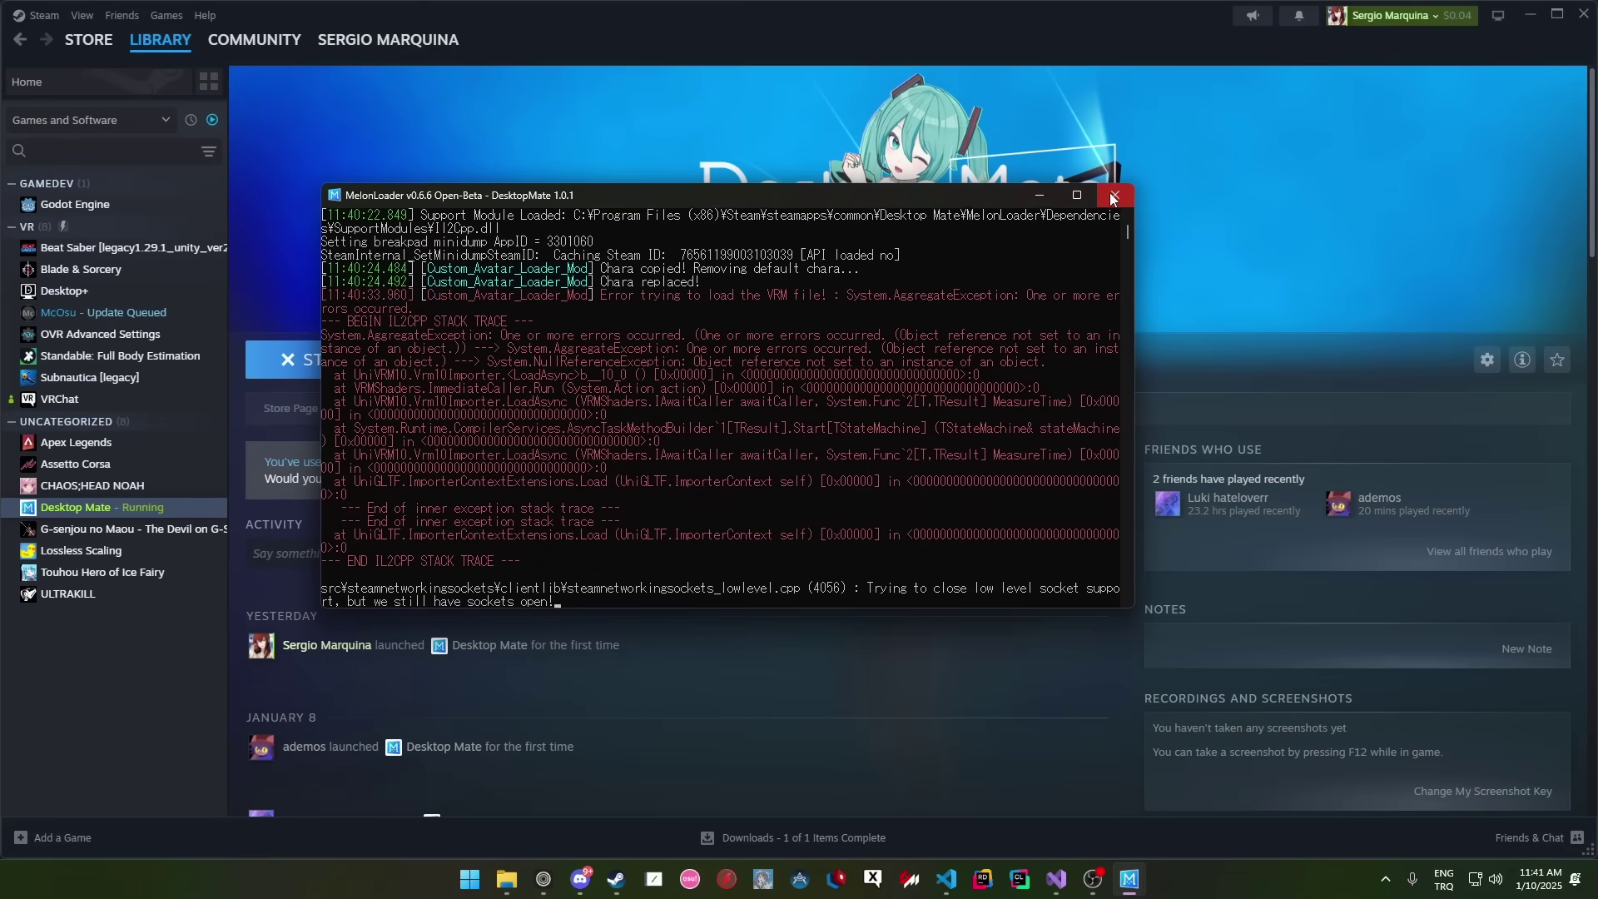
- Copy the --melonloader.hideconsole argument from the Launch Arguments table on the MelonLoader Wiki in the browser
left_click(543, 879)
left_click(19, 412)
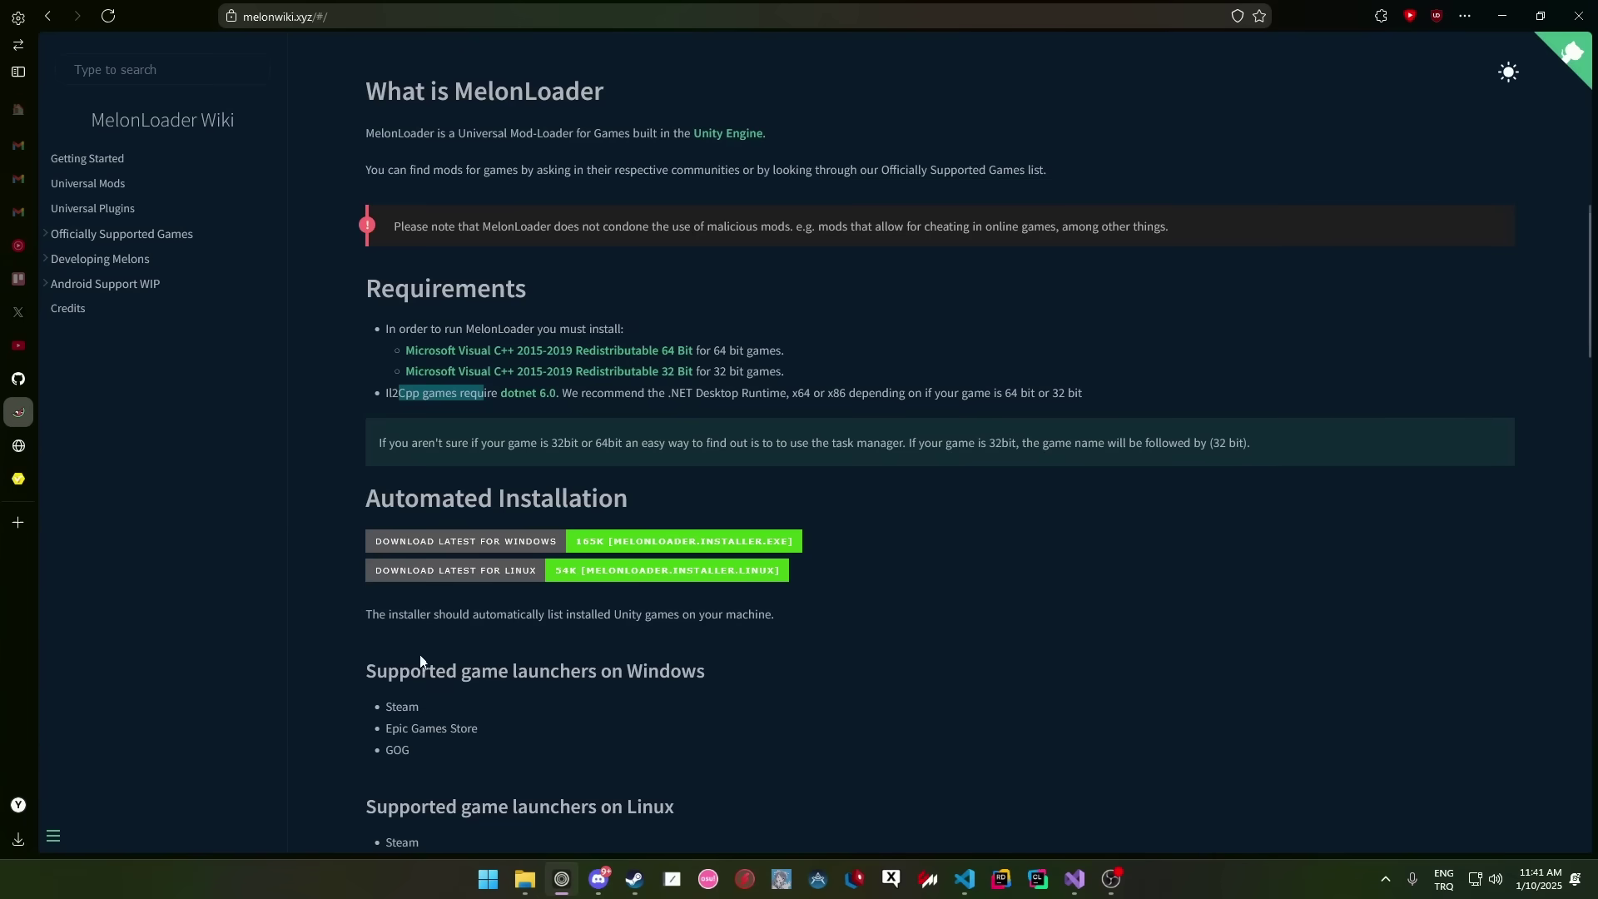
scroll(341, 472, "down", 15)
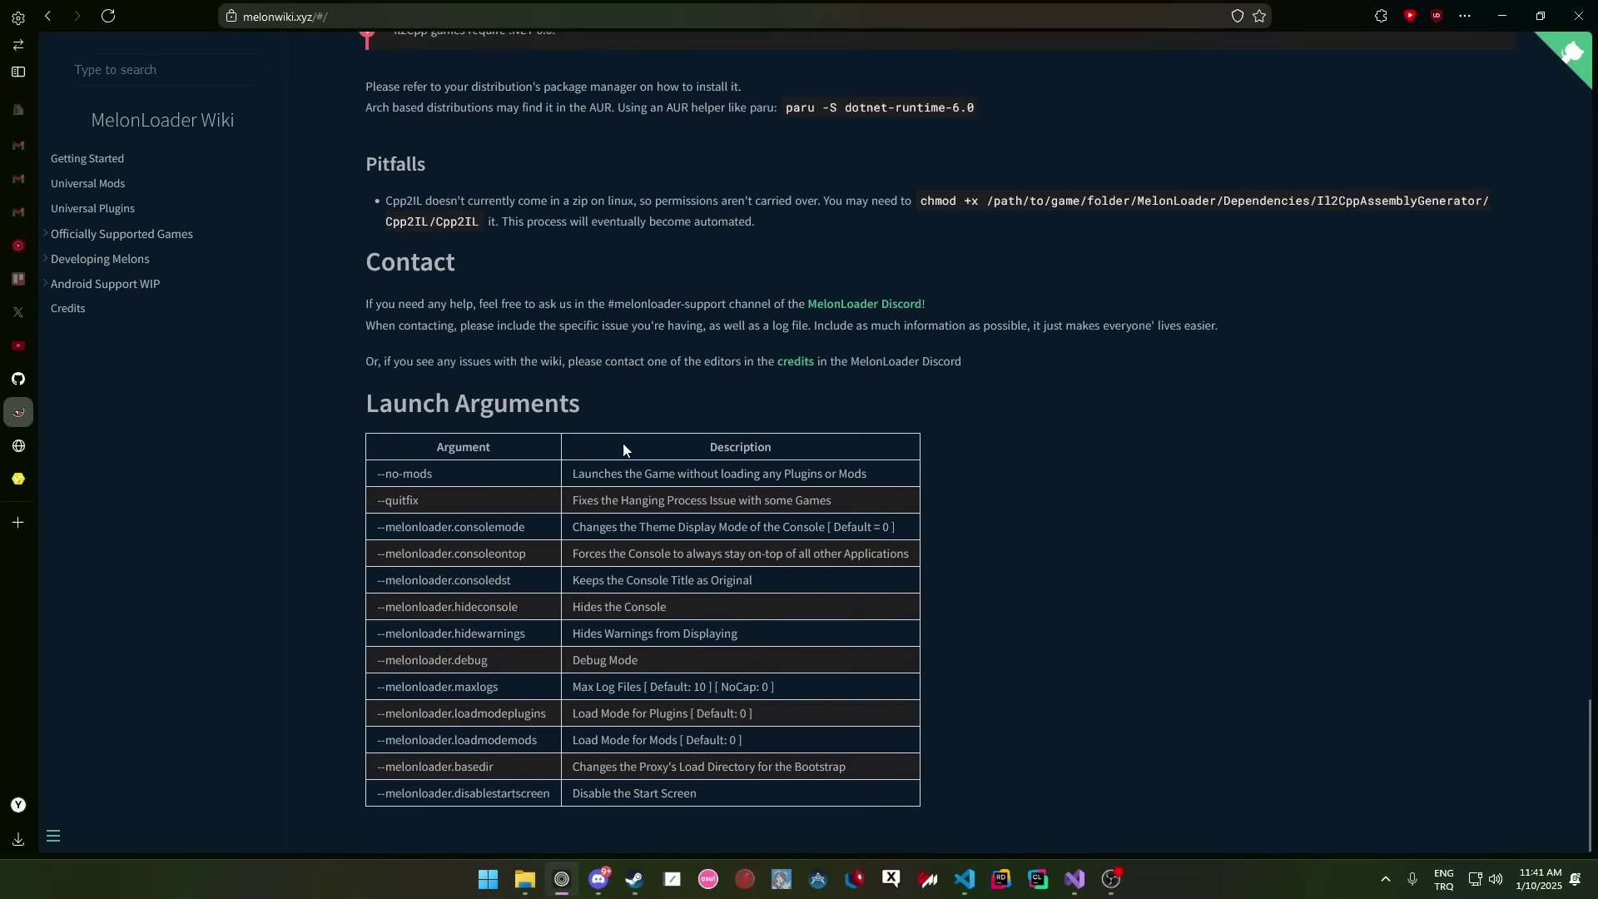
left_click_drag(520, 610, 370, 610)
key("ctrl+c")
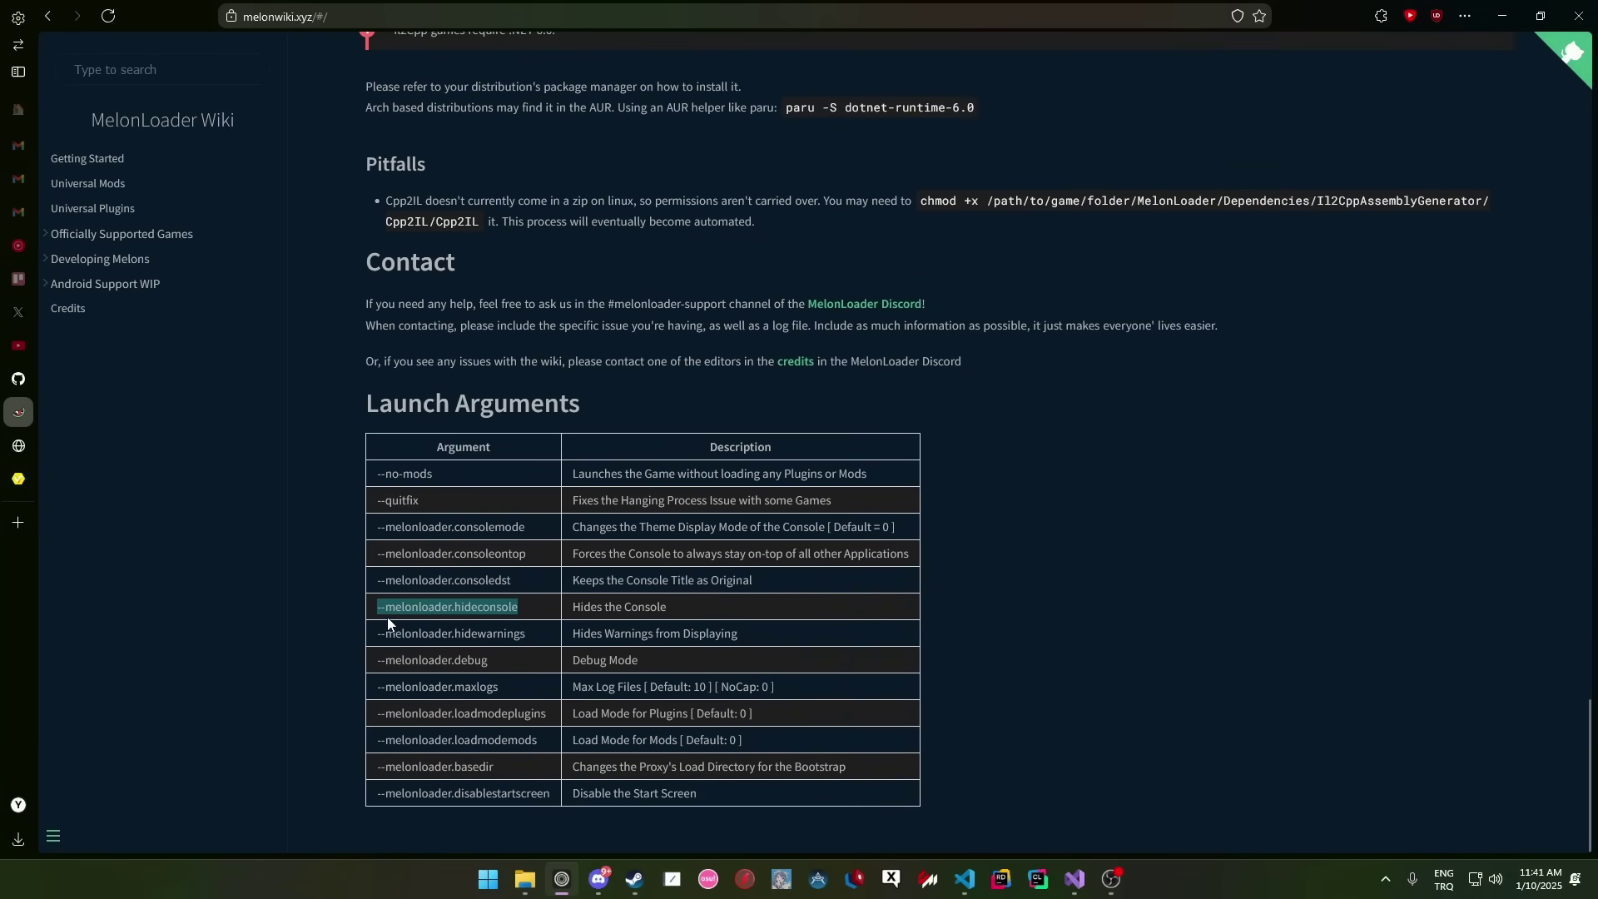
- Switch to Steam, set Desktop Mate's launch options to --melonloader.hideconsole, and launch it
key("alt+Tab")
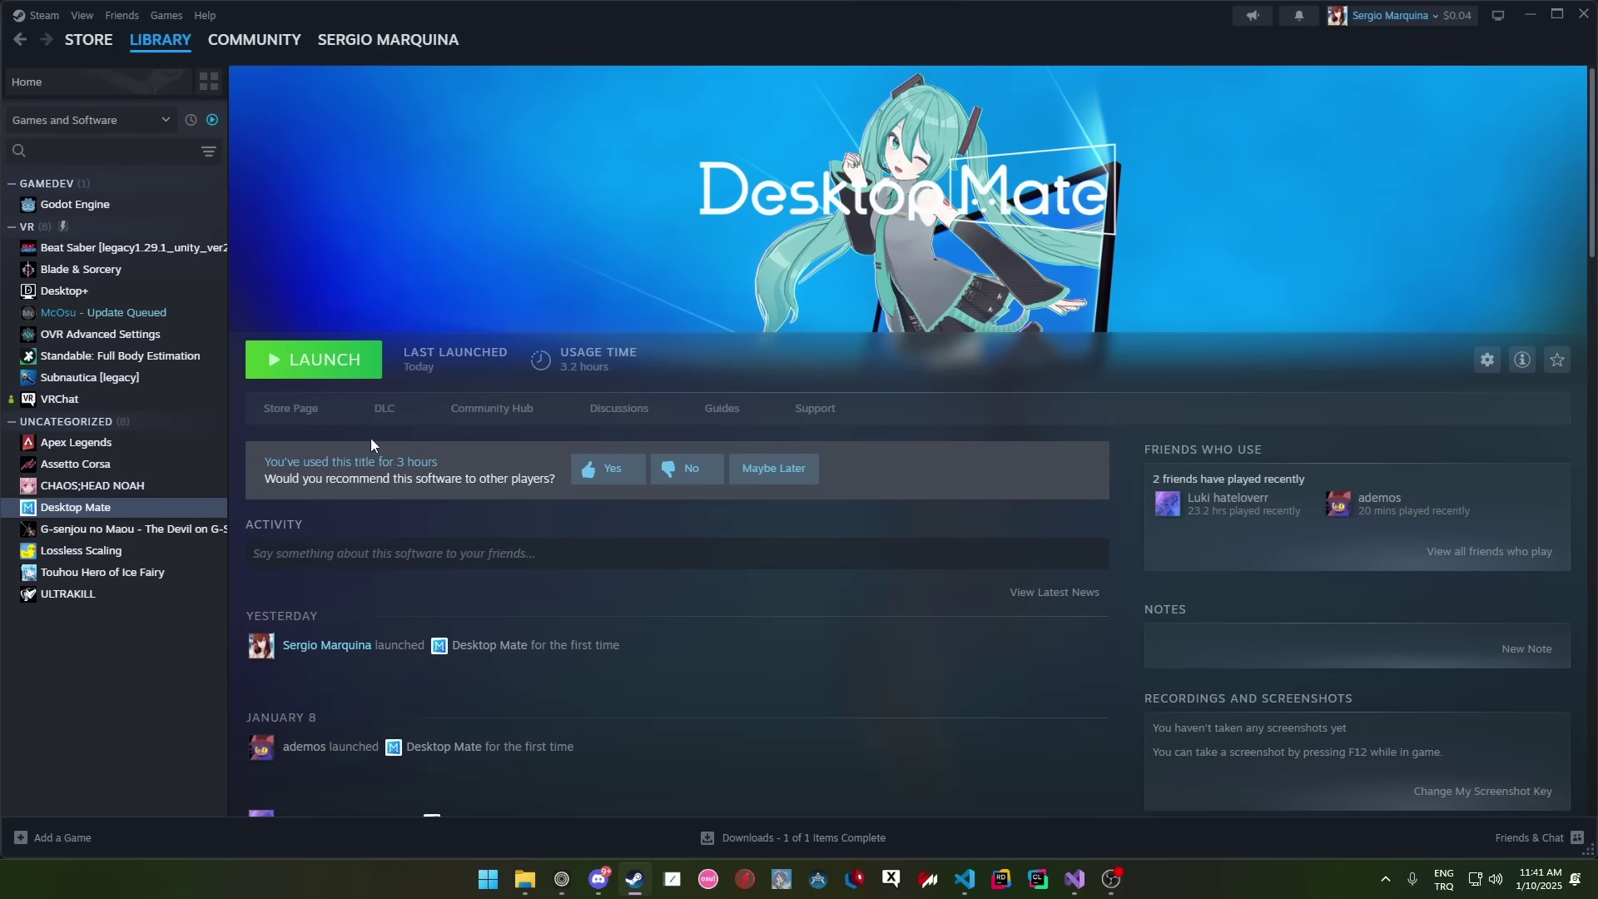
right_click(136, 505)
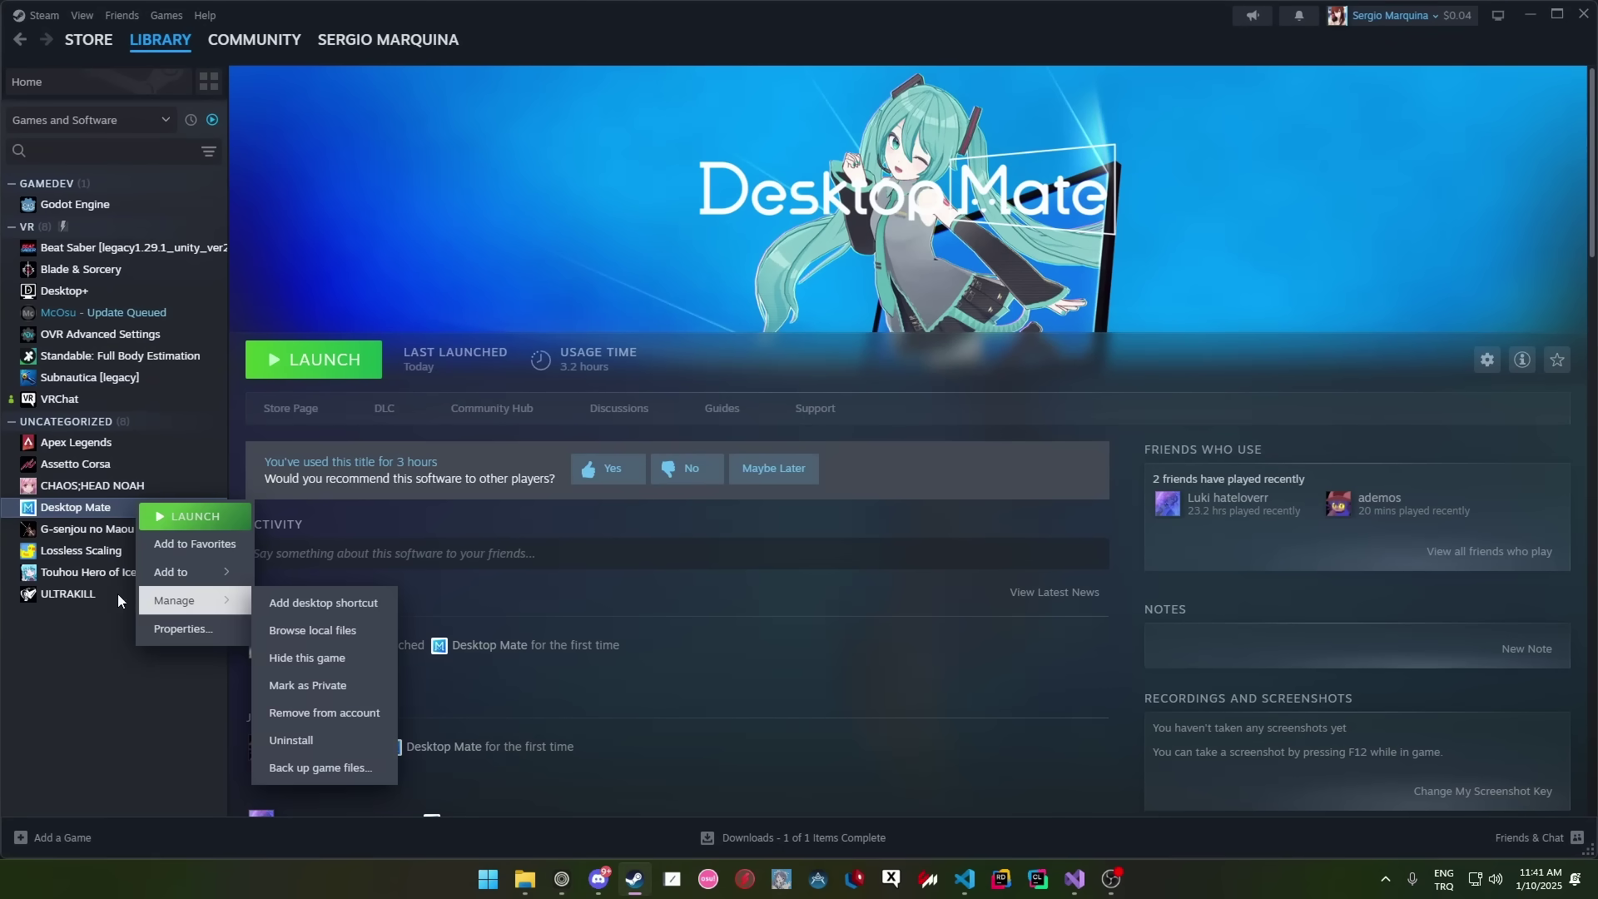
left_click(183, 629)
left_click(733, 379)
key("ctrl+v")
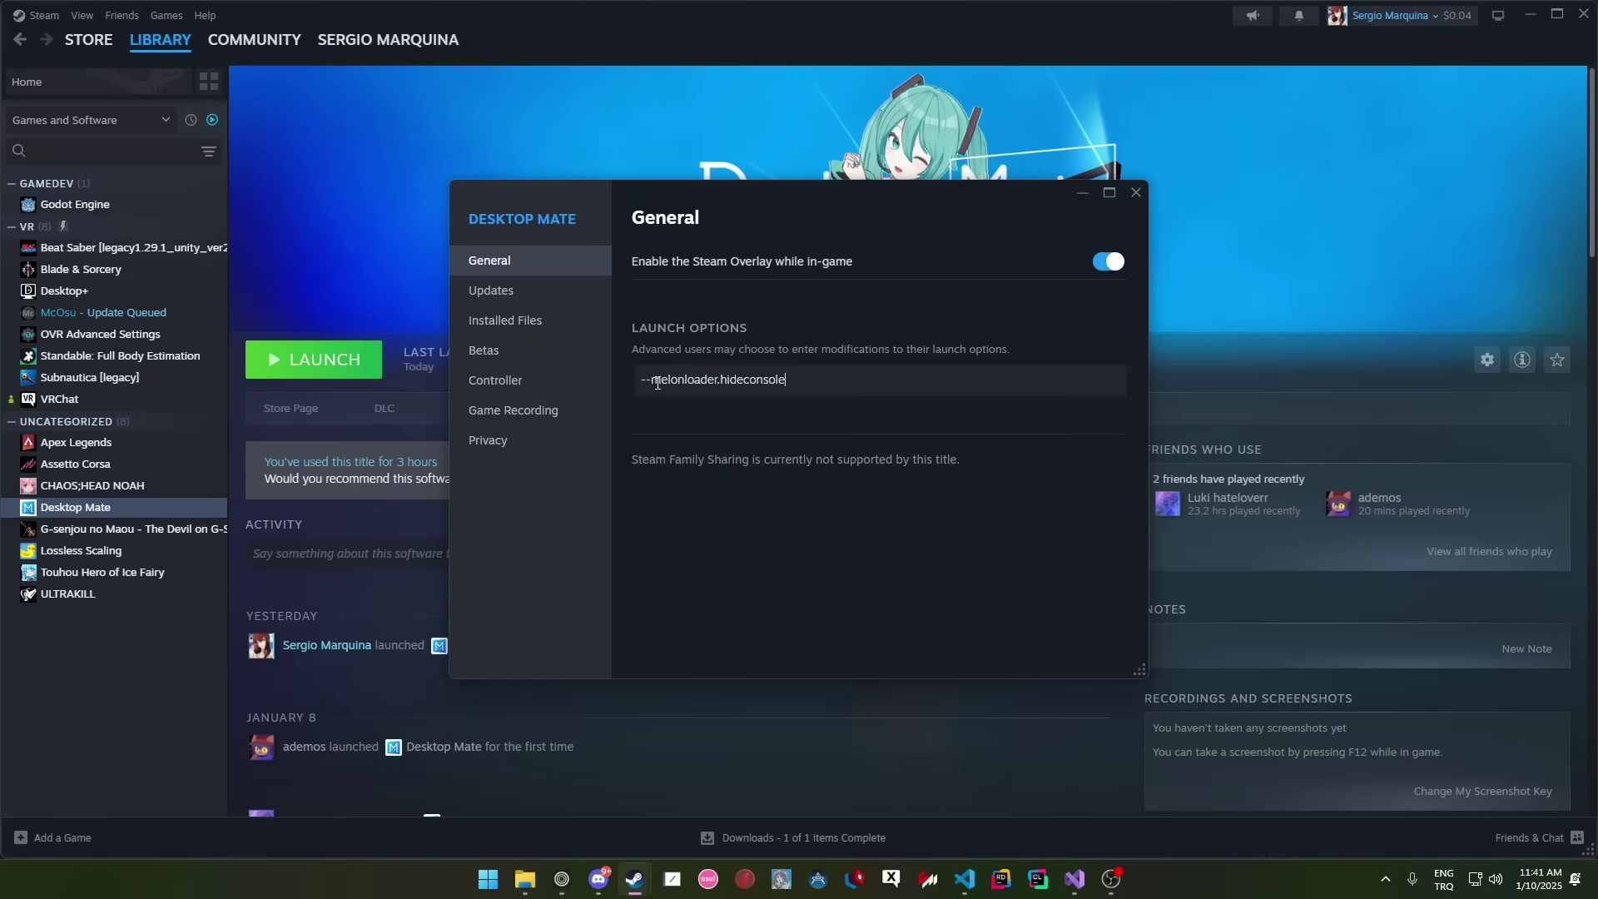
triple_click(647, 384)
left_click(647, 384)
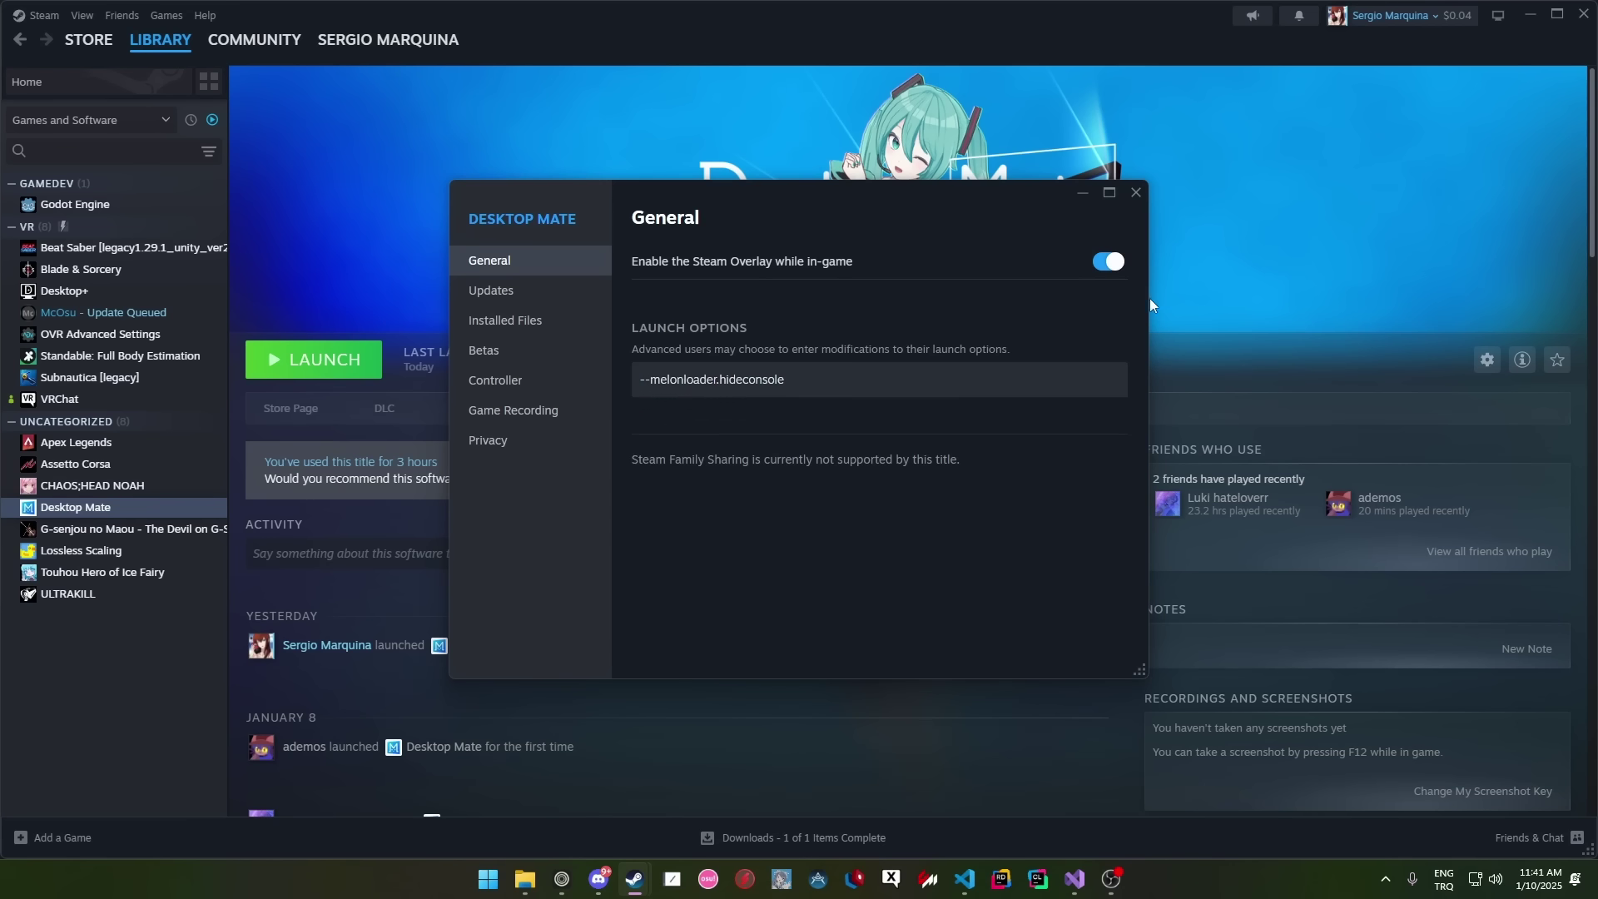
left_click(1137, 193)
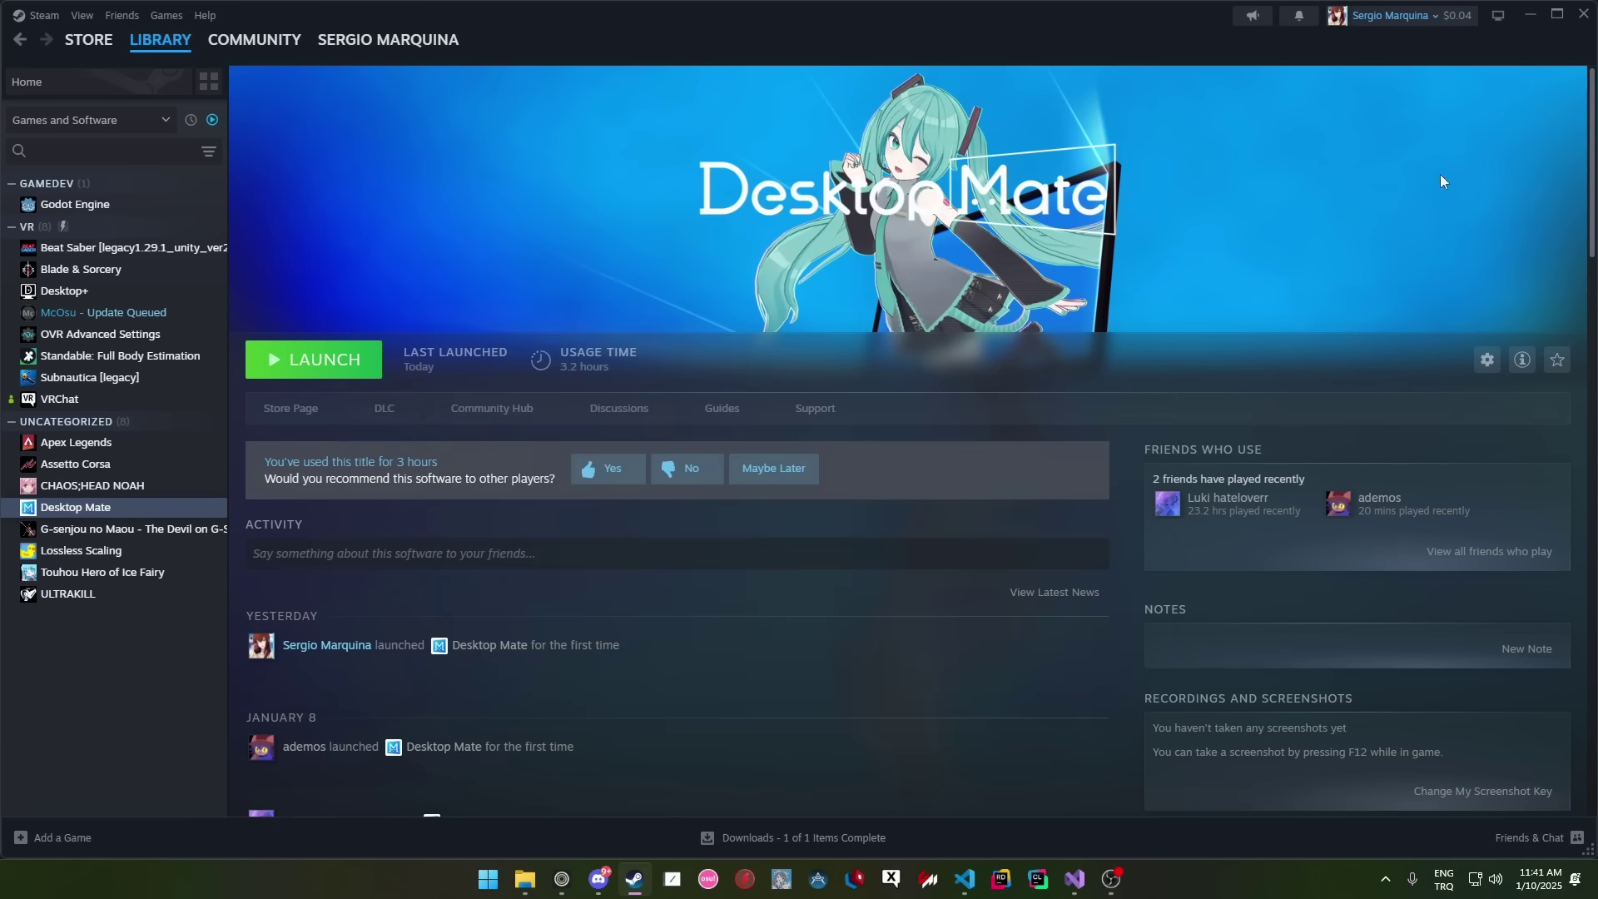
left_click(358, 358)
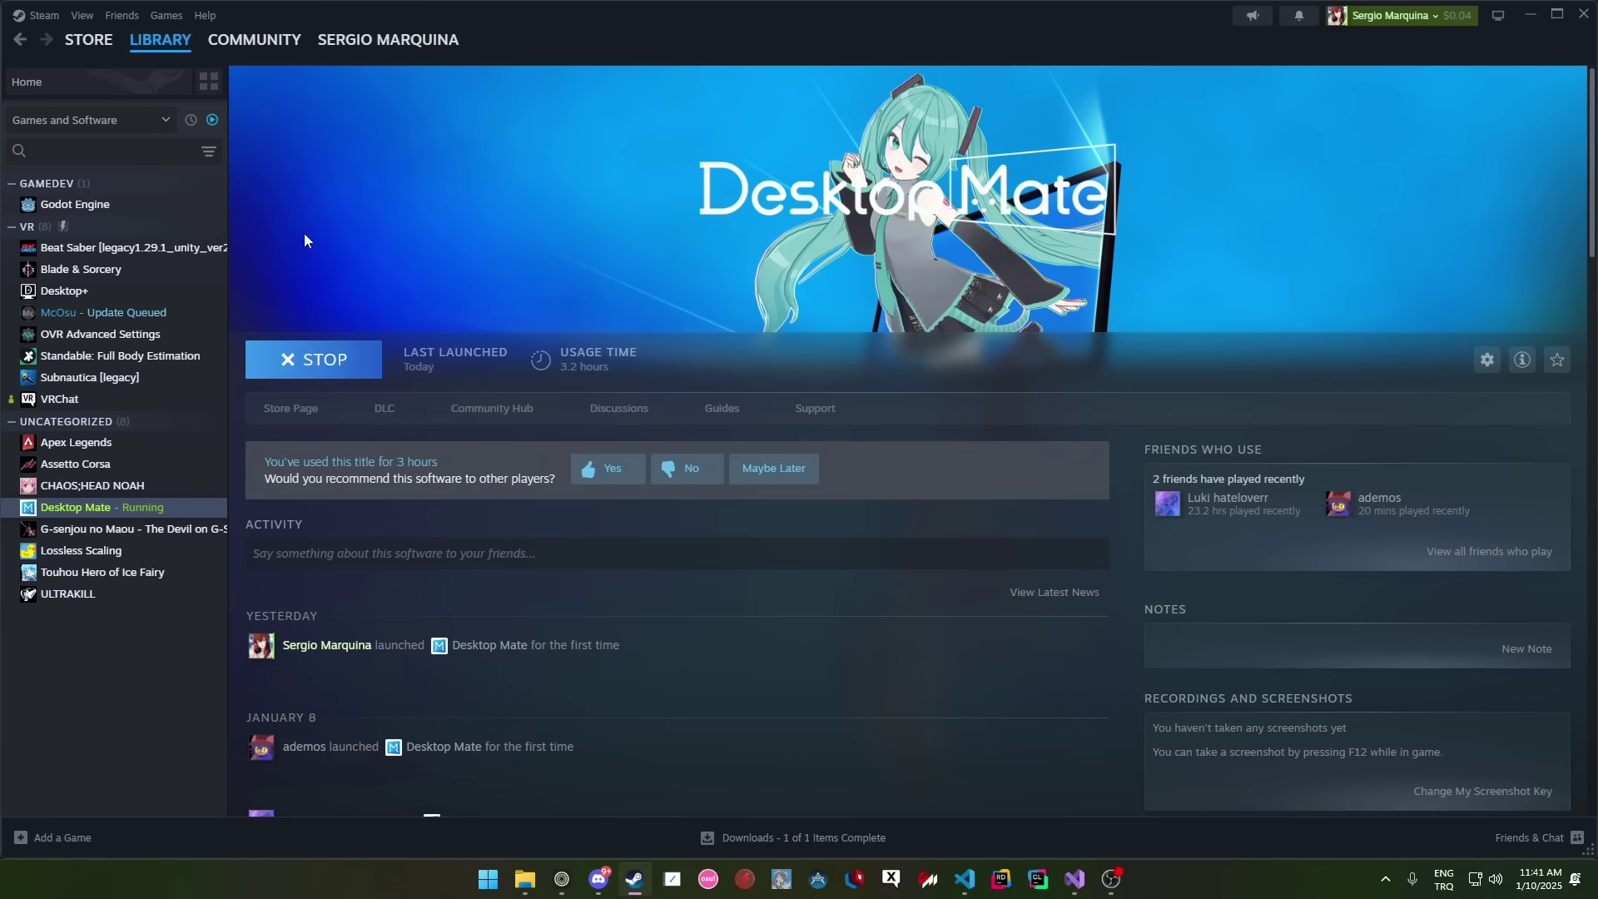